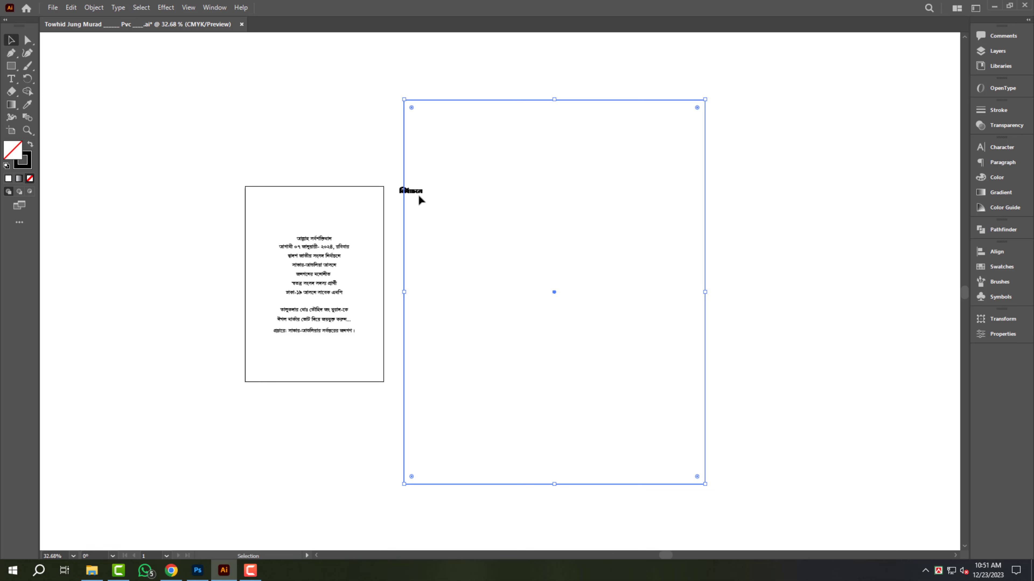
# Step: Move the stray word above the small page and place vertical and horizontal guides through the large frame's centre
pyautogui.moveTo(418, 195); pyautogui.dragTo(300, 173)
pyautogui.click(540, 141)
pyautogui.hotkey('ctrl', 'r')
pyautogui.moveTo(543, 174); pyautogui.dragTo(553, 168)
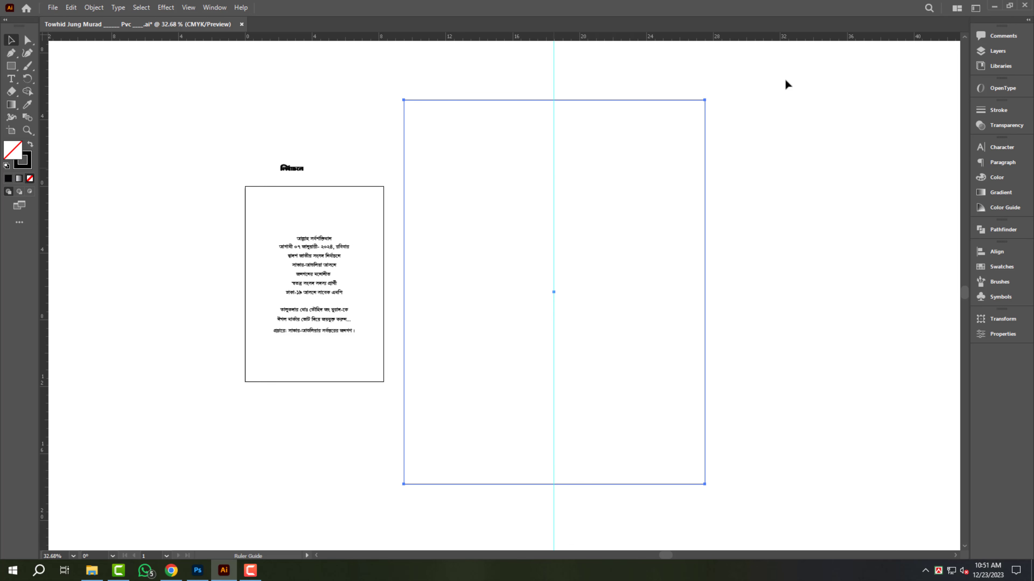
pyautogui.moveTo(817, 39); pyautogui.dragTo(777, 291)
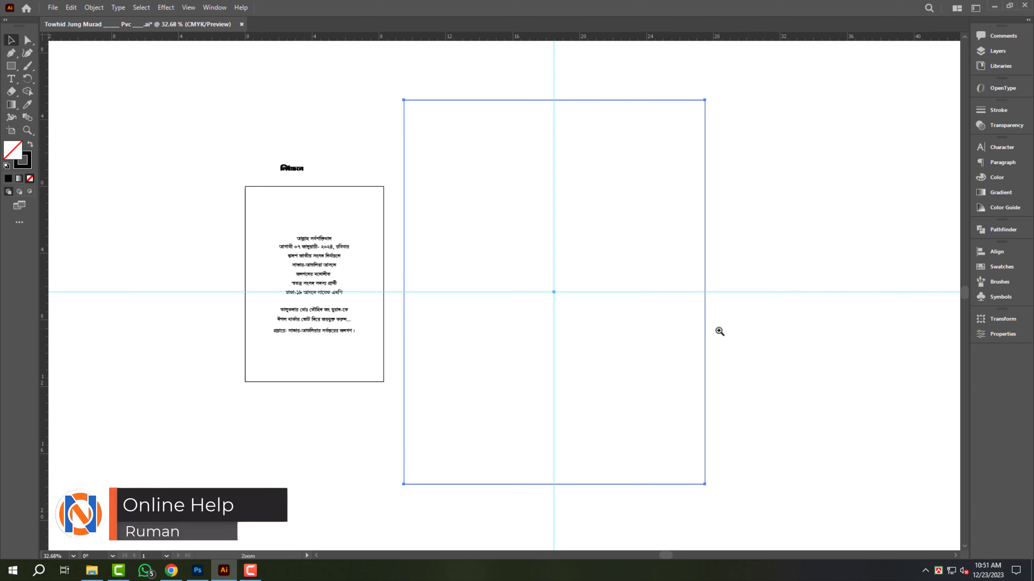
# Step: Create an inner margin frame from the large rectangle with an Offset Path of -.5
pyautogui.moveTo(720, 331); pyautogui.dragTo(723, 333)
pyautogui.hotkey('alt', 'o')
pyautogui.press('p')
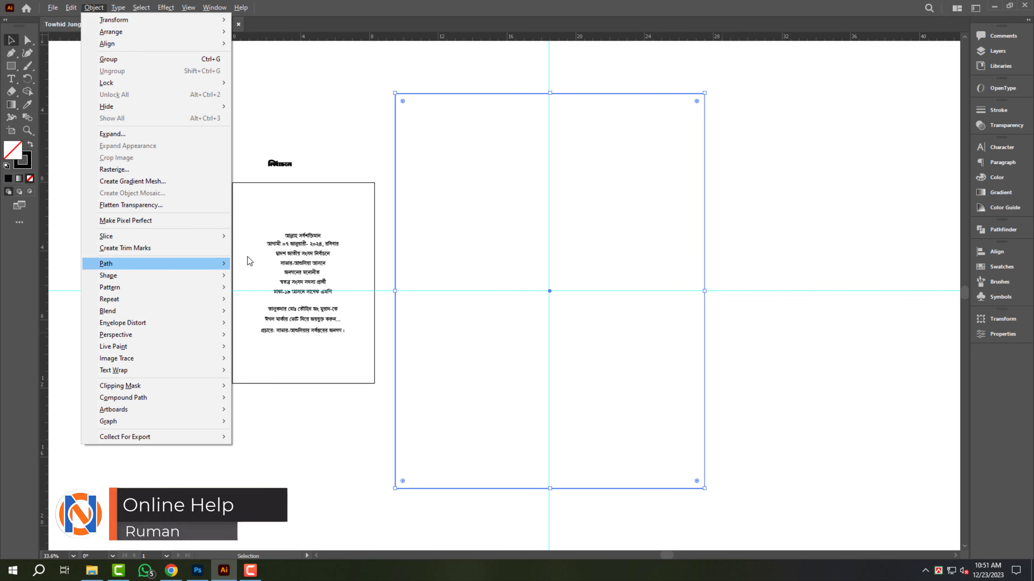
pyautogui.moveTo(222, 265)
pyautogui.click(281, 303)
pyautogui.write('-')
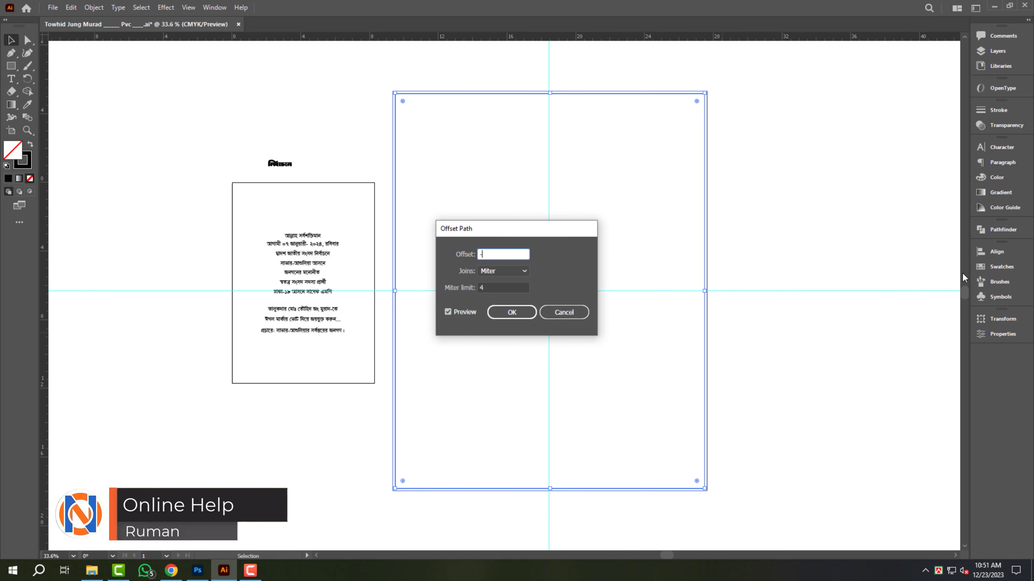
pyautogui.write('.5')
pyautogui.press('Return')
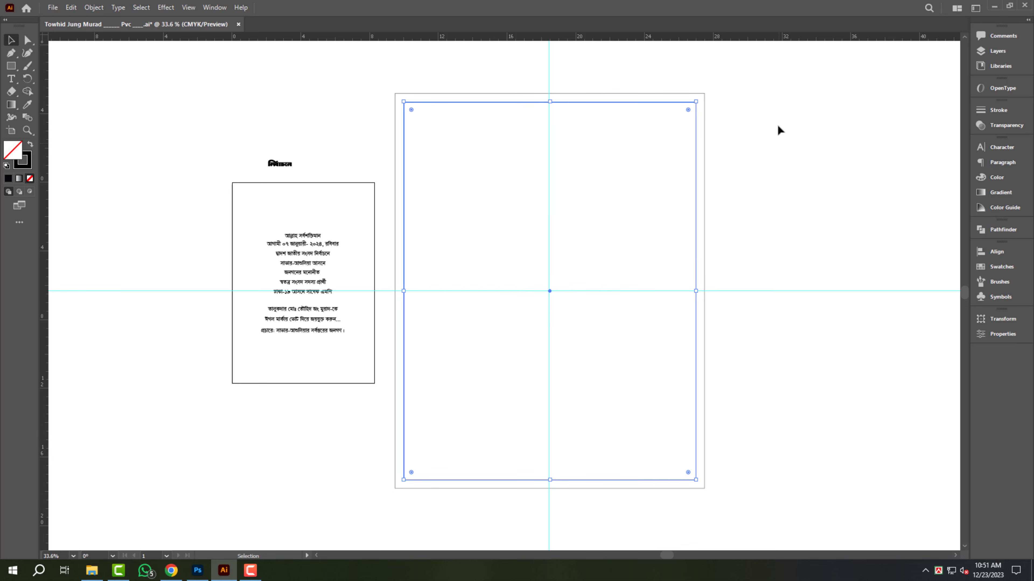
# Step: Move the Bengali text block into the large frame, centre it on the vertical guide and enlarge it
pyautogui.moveTo(798, 85); pyautogui.dragTo(583, 220)
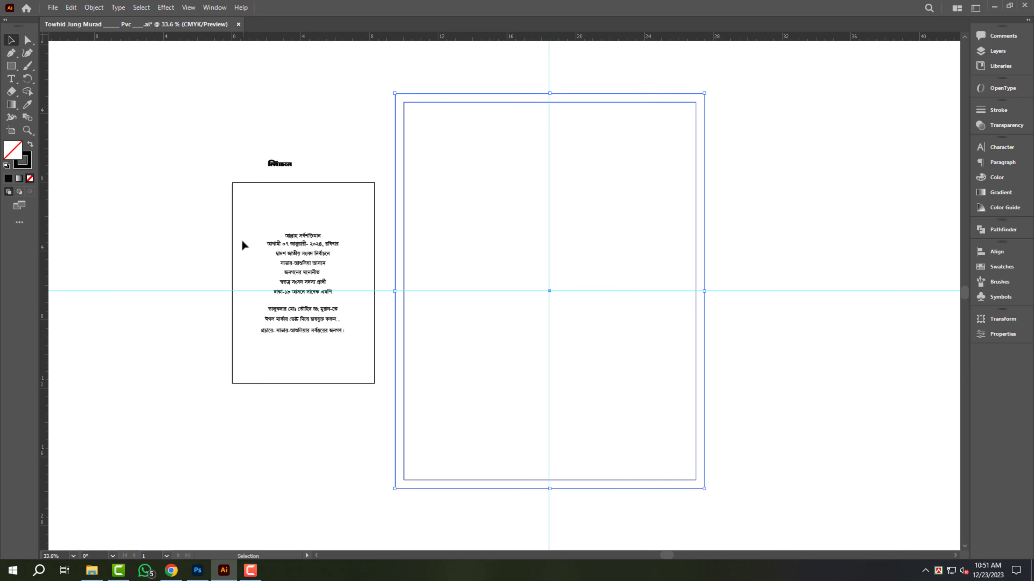
pyautogui.moveTo(333, 375); pyautogui.dragTo(336, 379)
pyautogui.moveTo(303, 233); pyautogui.dragTo(561, 164)
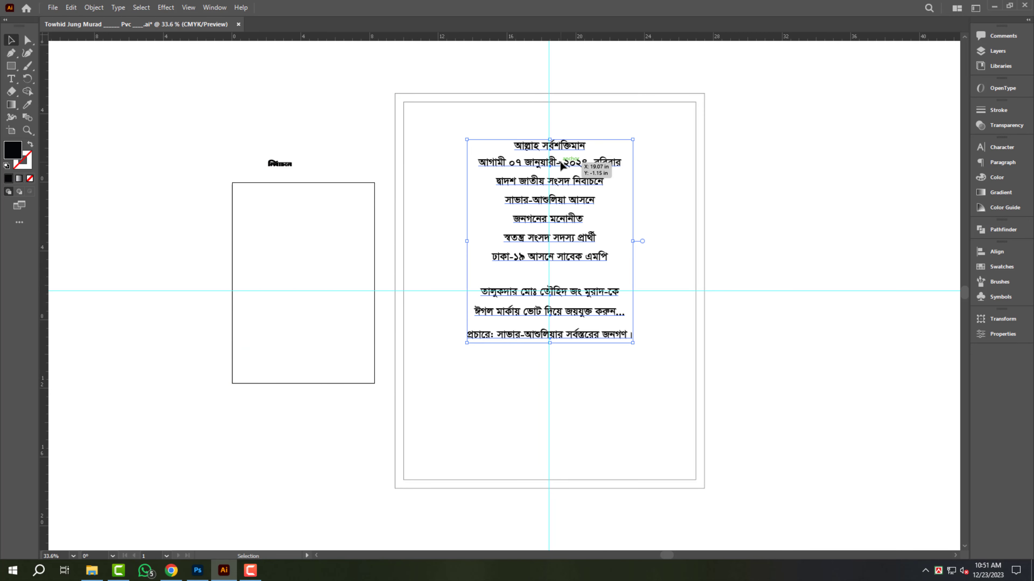
# Step: Move the first text line, "আল্লাহ সর্বশক্তিমান", to the top centre of the inner frame
pyautogui.click(578, 88)
pyautogui.moveTo(578, 88); pyautogui.dragTo(714, 281)
pyautogui.moveTo(540, 236); pyautogui.dragTo(534, 133)
# Step: Left-align the six-line block starting with the election date and move it to the inner frame's upper-left edge
pyautogui.click(492, 268)
pyautogui.moveTo(491, 267); pyautogui.dragTo(424, 285)
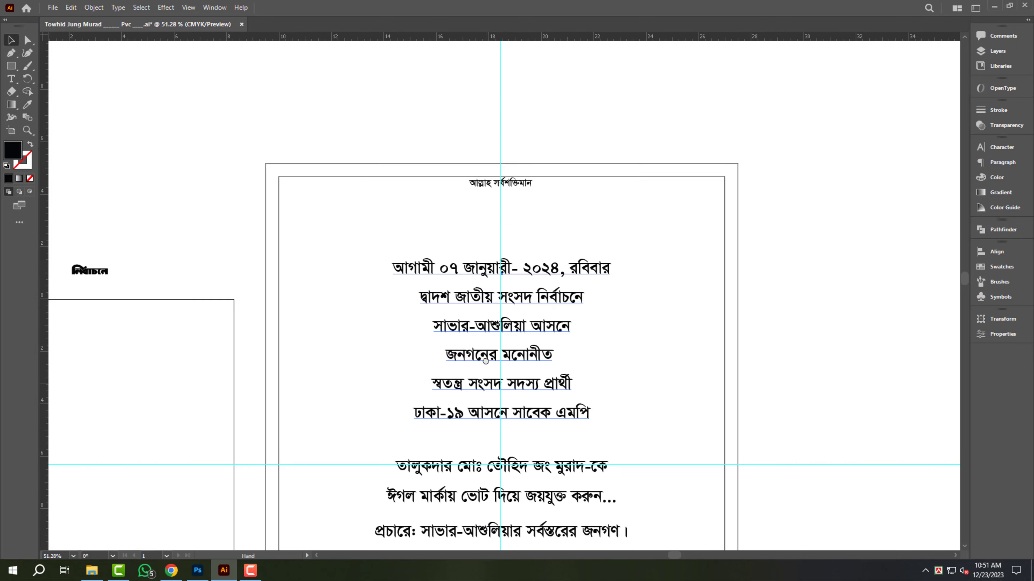
pyautogui.moveTo(492, 393); pyautogui.dragTo(487, 248)
pyautogui.moveTo(503, 171); pyautogui.dragTo(489, 254)
pyautogui.moveTo(478, 207); pyautogui.dragTo(494, 212)
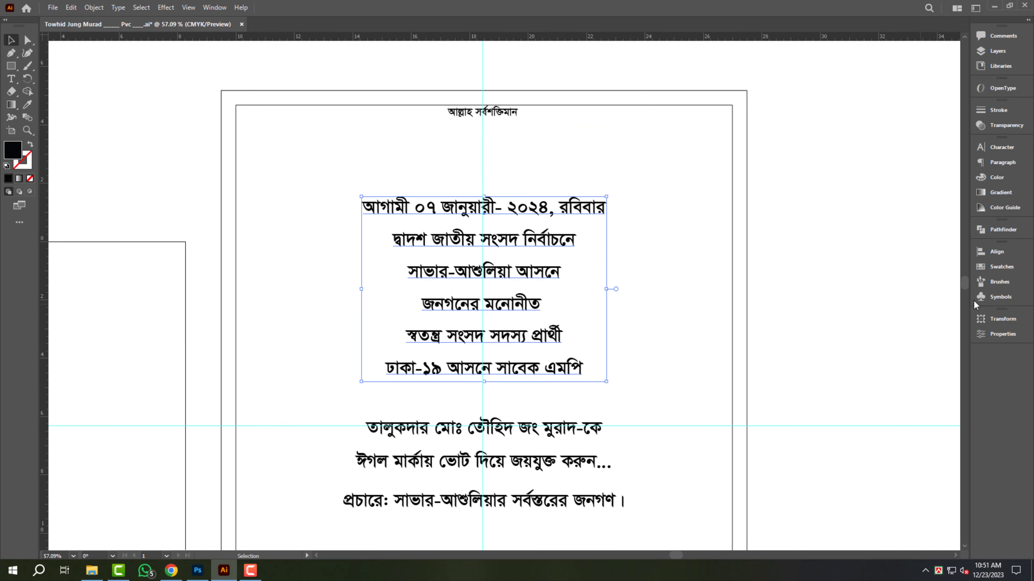
pyautogui.click(999, 333)
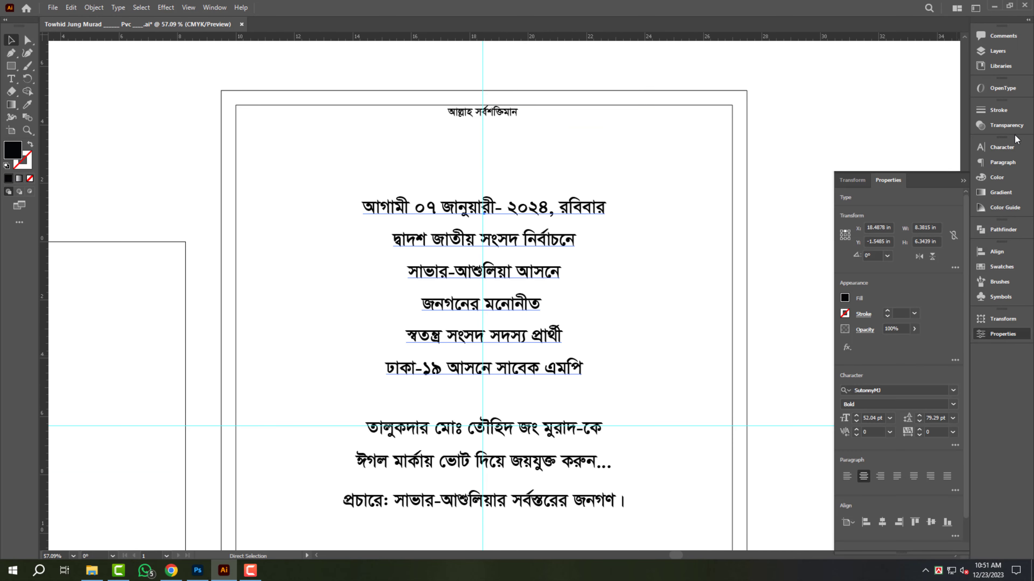
pyautogui.click(1002, 146)
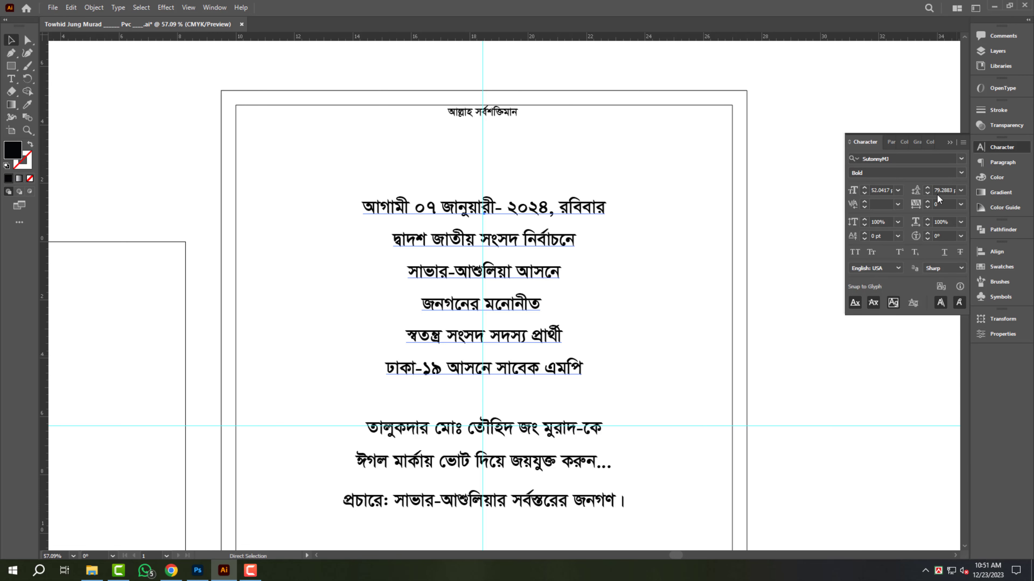
pyautogui.click(995, 163)
pyautogui.click(855, 159)
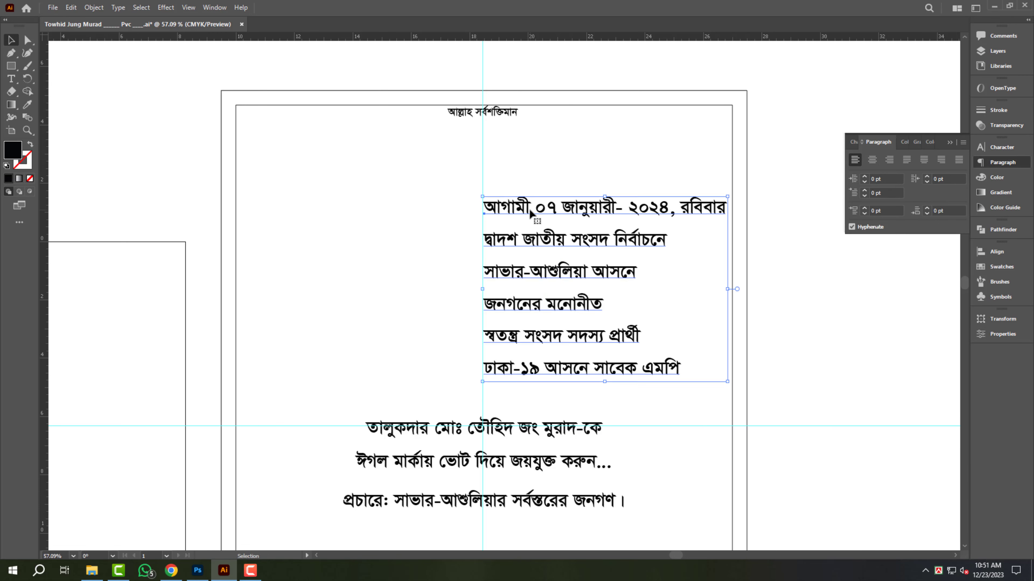
pyautogui.moveTo(531, 214); pyautogui.dragTo(283, 159)
# Step: Resize Artboard 1 to surround both poster frames, leaving extra space below them
pyautogui.moveTo(431, 139); pyautogui.dragTo(330, 203)
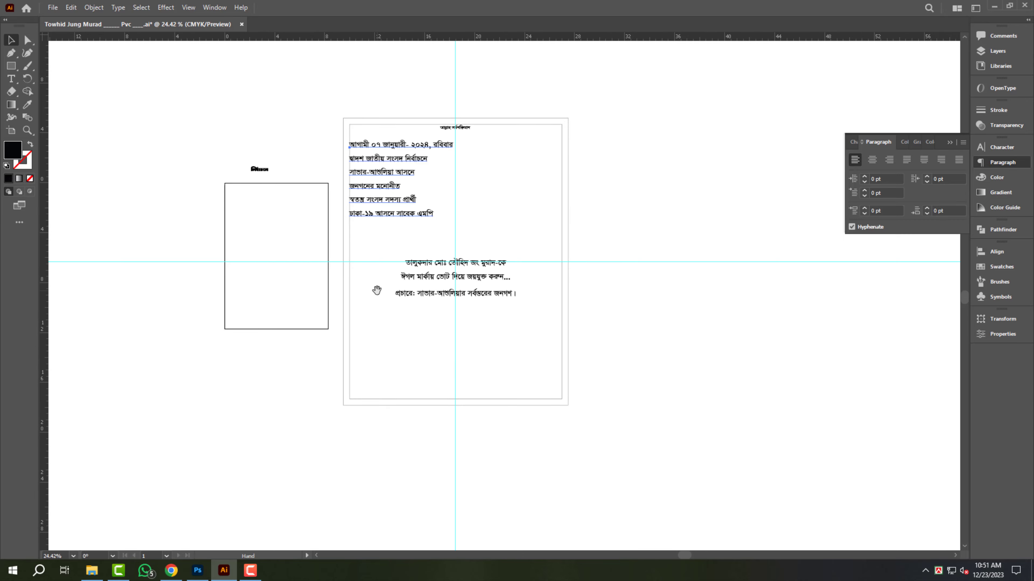
pyautogui.moveTo(410, 293); pyautogui.dragTo(452, 307)
pyautogui.click(11, 130)
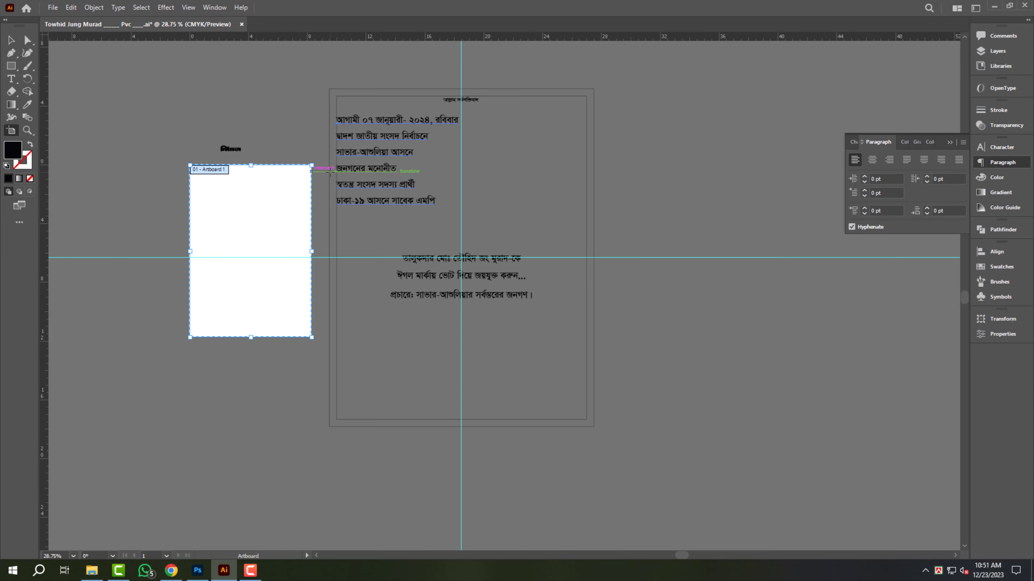
pyautogui.moveTo(311, 165); pyautogui.dragTo(599, 83)
pyautogui.moveTo(189, 337); pyautogui.dragTo(318, 439)
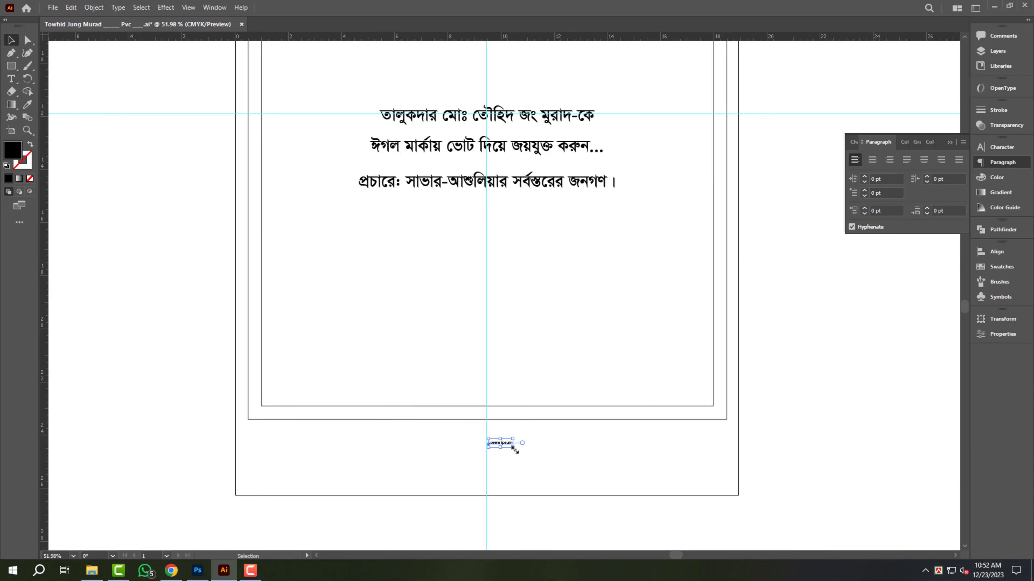
# Step: Enlarge the placeholder text below the frames and replace it with "Poster _ 18" X 23" ___ 00 Pcs"
pyautogui.moveTo(513, 448); pyautogui.dragTo(574, 468)
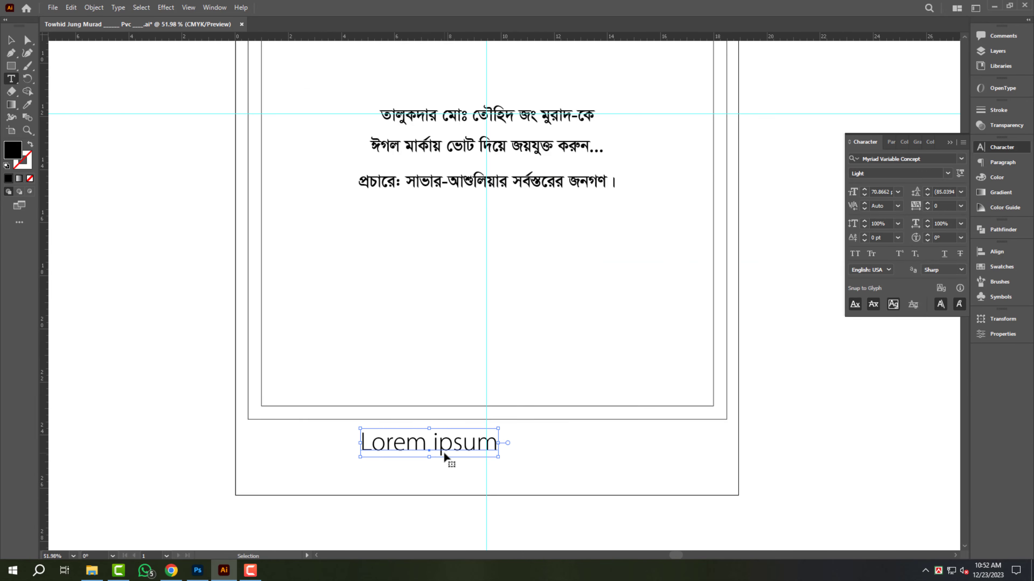
pyautogui.doubleClick(444, 453)
pyautogui.hotkey('ctrl', 'a')
pyautogui.write('Poster _ 18" X 23" ___ 00 Pcs')
pyautogui.hotkey('ctrl', '0')
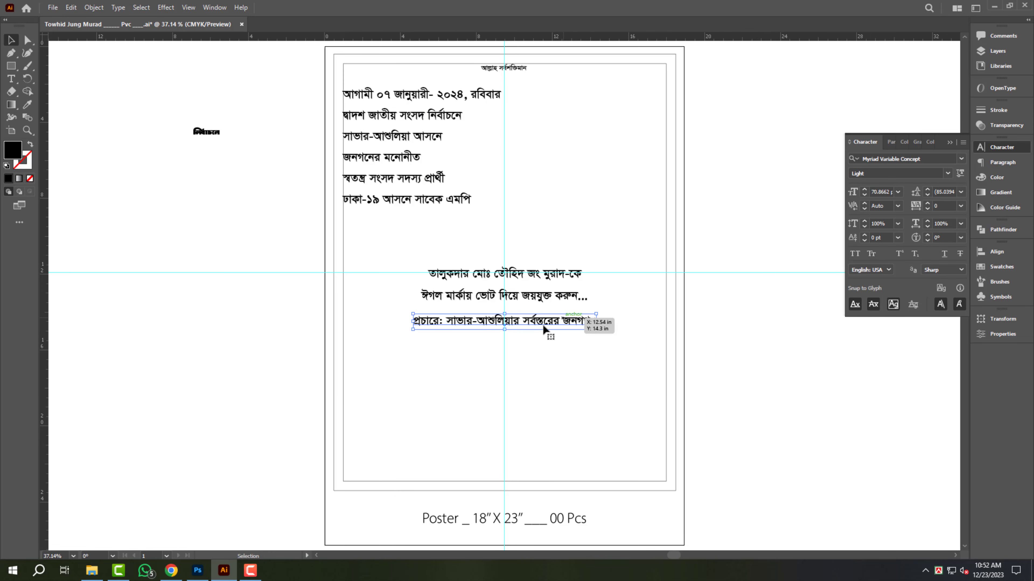
# Step: Move the last text line to the inner frame's lower-right corner and overlay a copy of the outer frame reduced to 18 x 1.6 in
pyautogui.moveTo(543, 324); pyautogui.dragTo(611, 471)
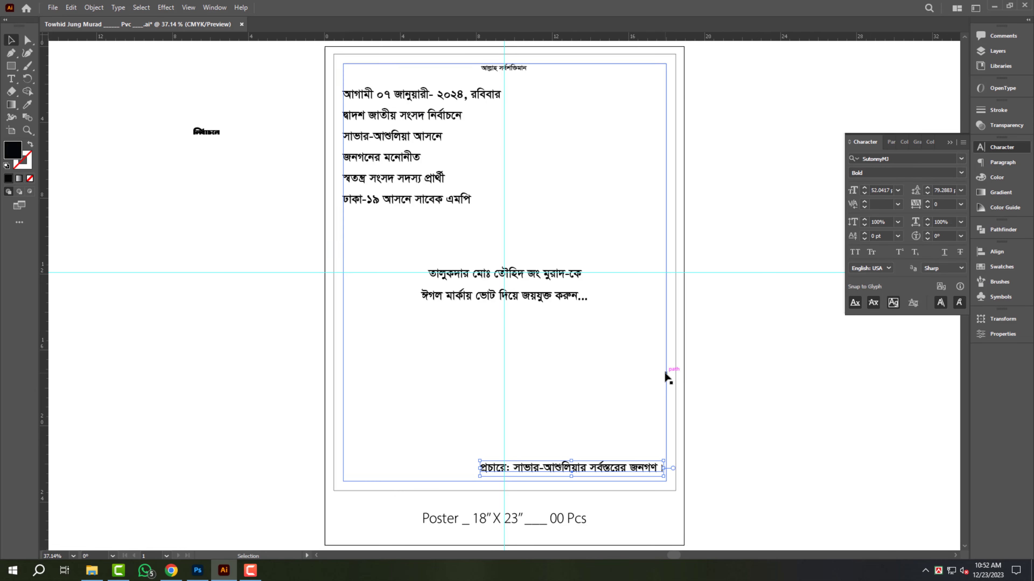
pyautogui.click(677, 377)
pyautogui.click(674, 375)
pyautogui.hotkey('ctrl', 'c')
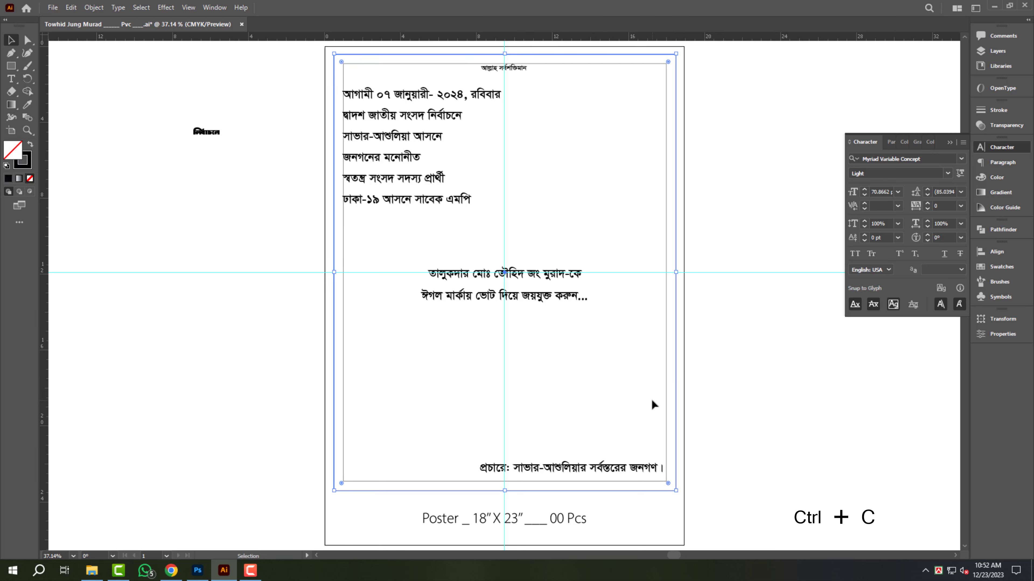
pyautogui.hotkey('ctrl', 'f')
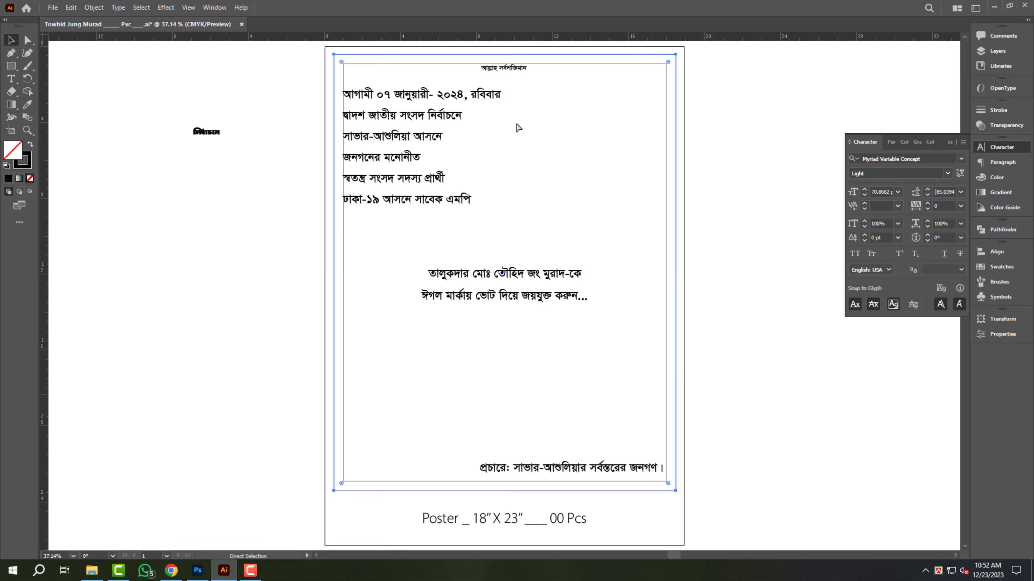
pyautogui.press('v')
pyautogui.moveTo(505, 55); pyautogui.dragTo(521, 460)
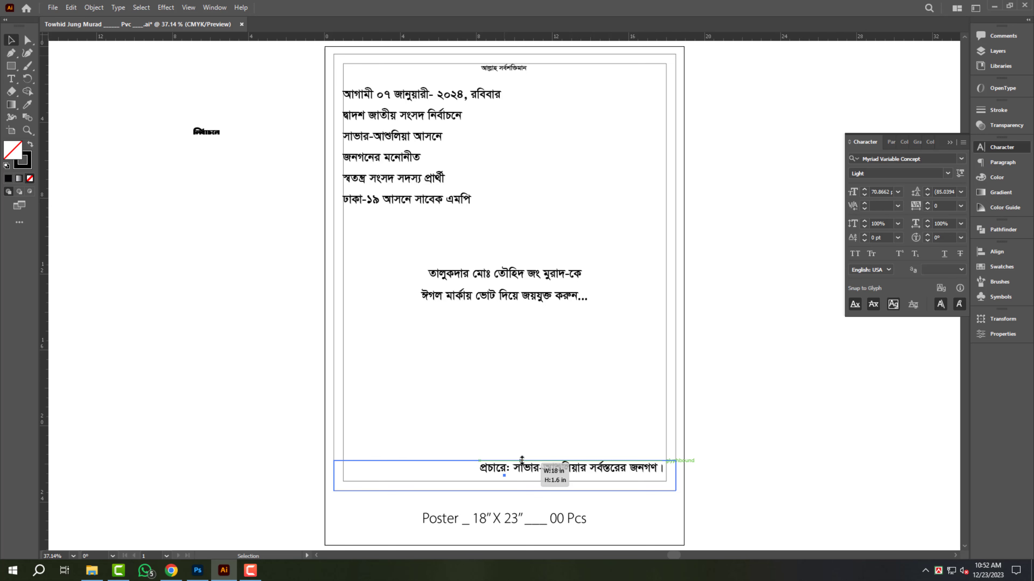
# Step: Fill the bottom strip with black and shorten it from its left end by about 2 in
pyautogui.click(31, 144)
pyautogui.scroll(4, 595, 516)
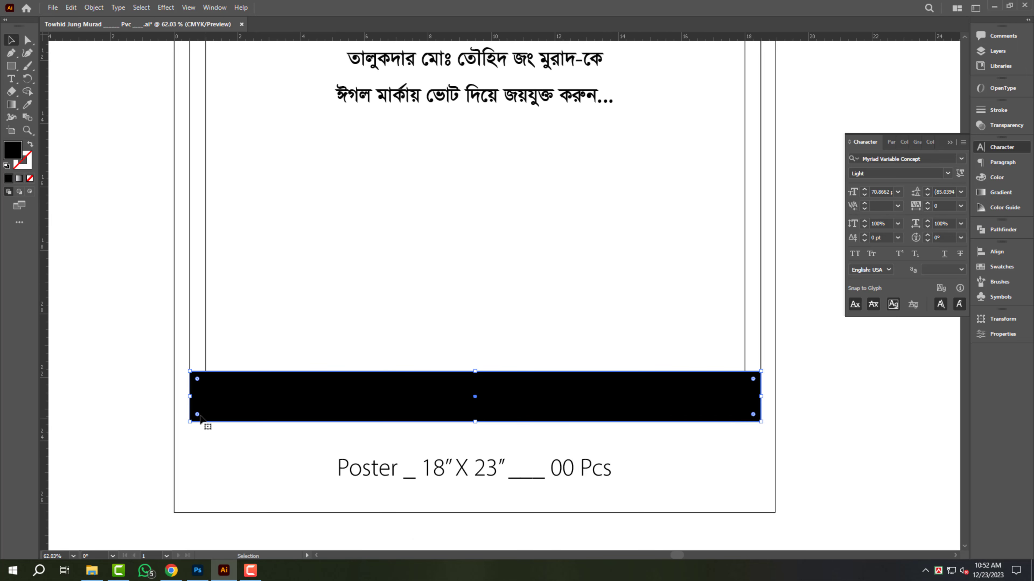
pyautogui.moveTo(190, 398); pyautogui.dragTo(252, 398)
# Step: Shift the black strip's upper-left corner point to the right to give that end a long slant
pyautogui.click(275, 359)
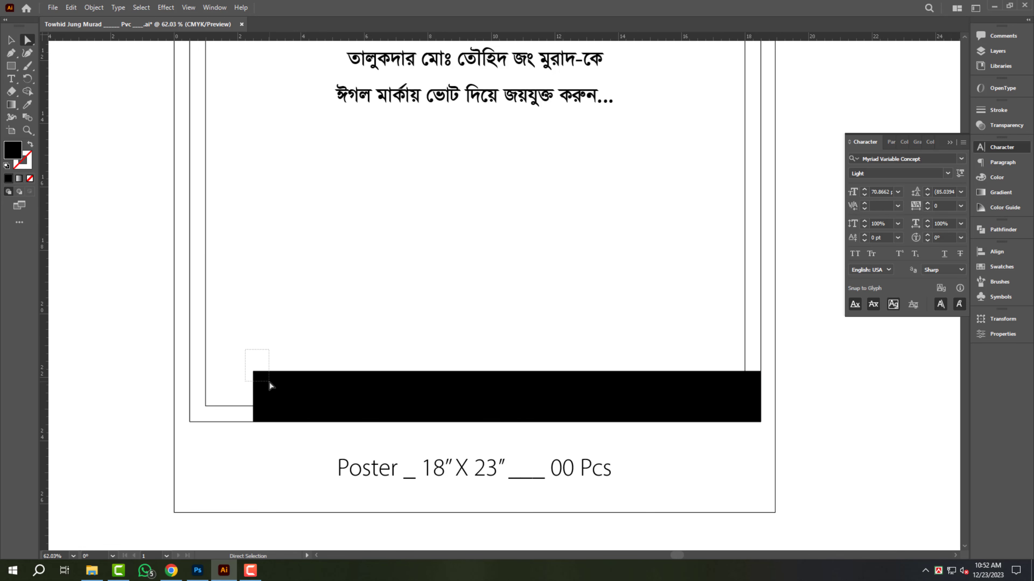
pyautogui.moveTo(270, 384); pyautogui.dragTo(263, 379)
pyautogui.click(243, 360)
pyautogui.hotkey('shift', 'Right')
pyautogui.hotkey('shift', 'Right')
pyautogui.hotkey('shift', 'Right')
pyautogui.hotkey('shift', 'Right')
pyautogui.hotkey('shift', 'Right')
pyautogui.hotkey('shift', 'Right')
pyautogui.hotkey('shift', 'Right')
pyautogui.hotkey('shift', 'Right')
pyautogui.hotkey('shift', 'Right')
pyautogui.hotkey('shift', 'Right')
pyautogui.hotkey('shift', 'Right')
pyautogui.hotkey('shift', 'Right')
pyautogui.hotkey('shift', 'Right')
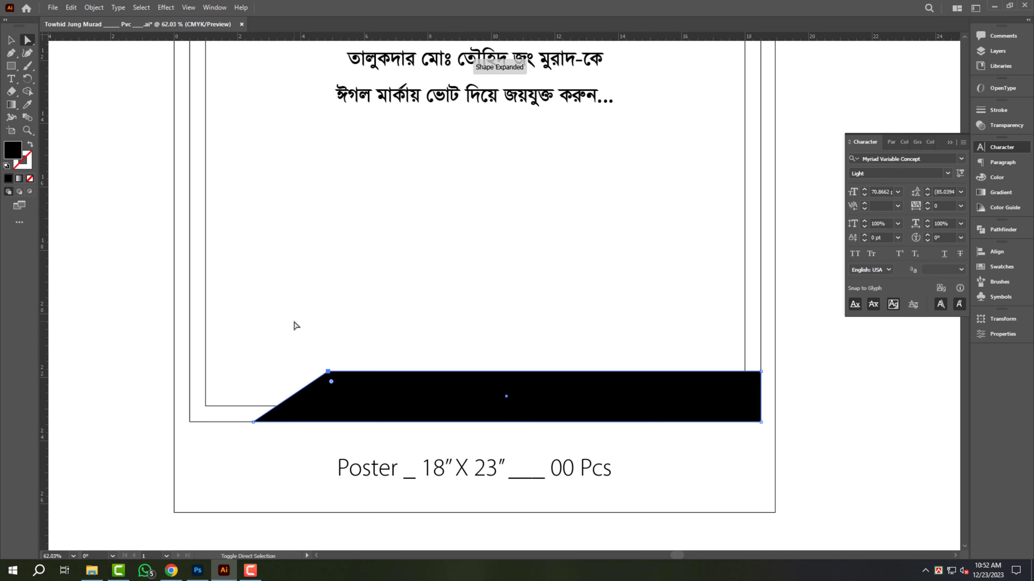
pyautogui.hotkey('shift', 'Right')
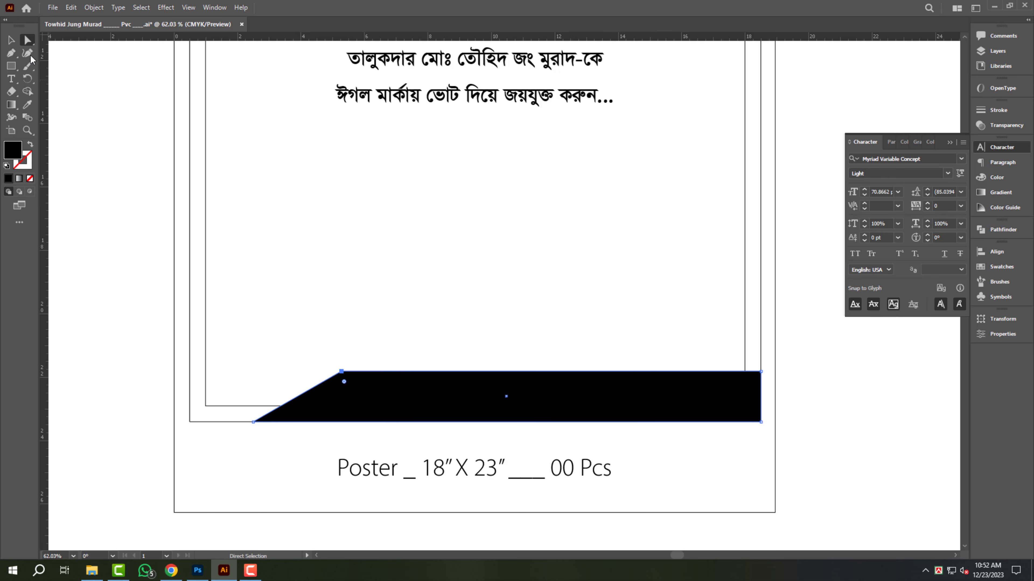
pyautogui.click(10, 40)
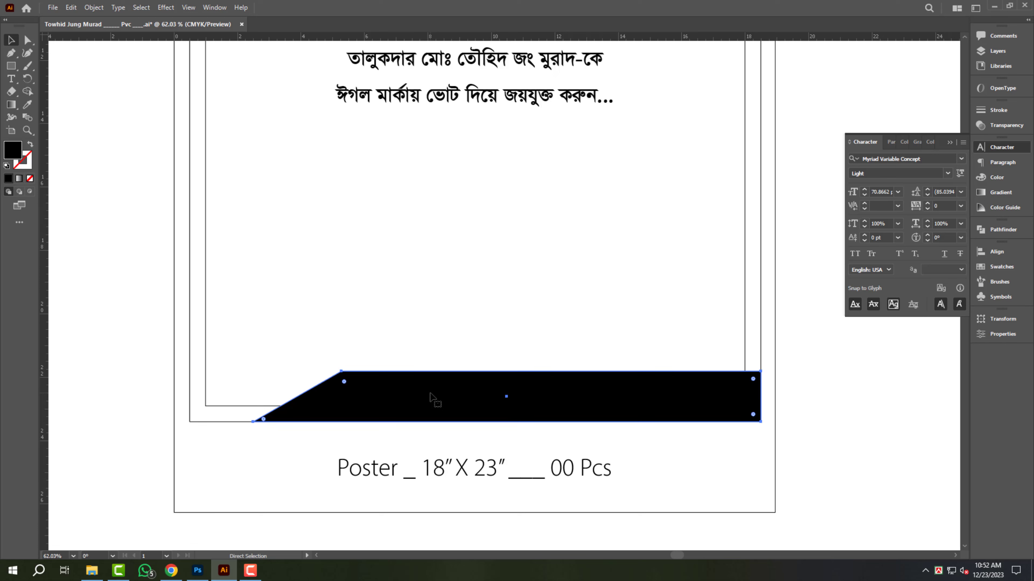
# Step: Colour the text line over the black strip white and enlarge it to span the strip's straight part
pyautogui.click(484, 393)
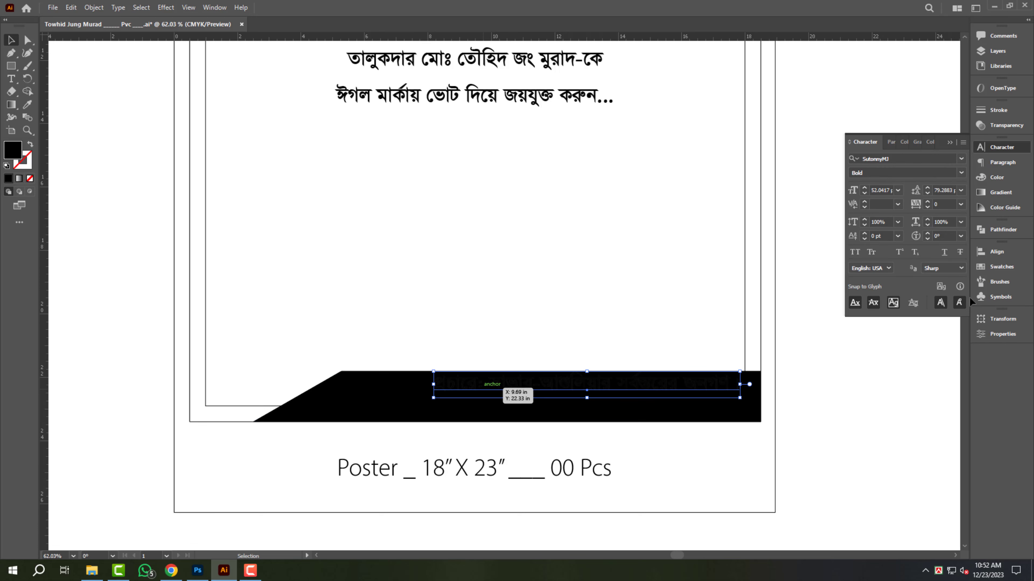
pyautogui.click(997, 177)
pyautogui.click(861, 214)
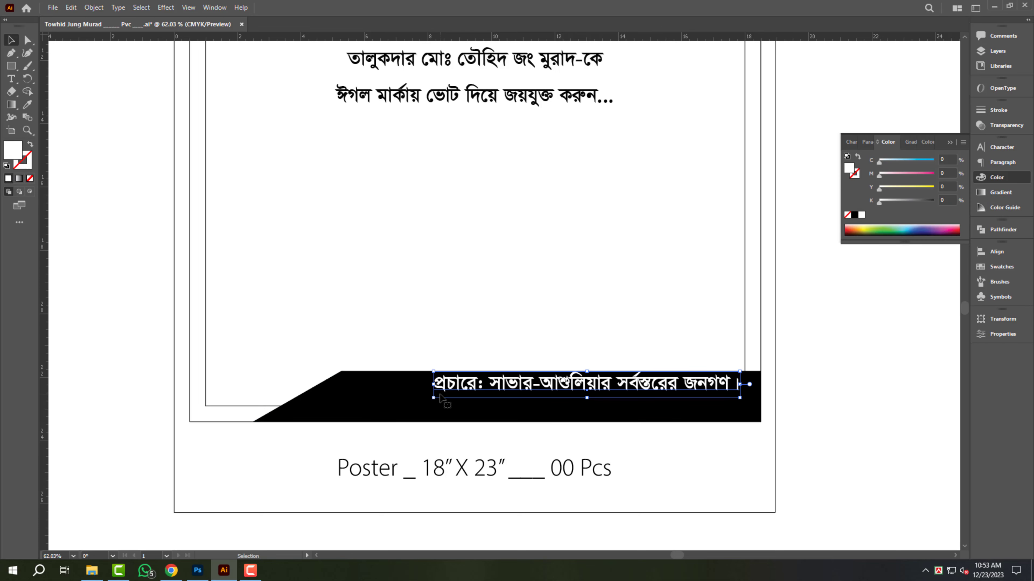
pyautogui.moveTo(433, 398); pyautogui.dragTo(351, 430)
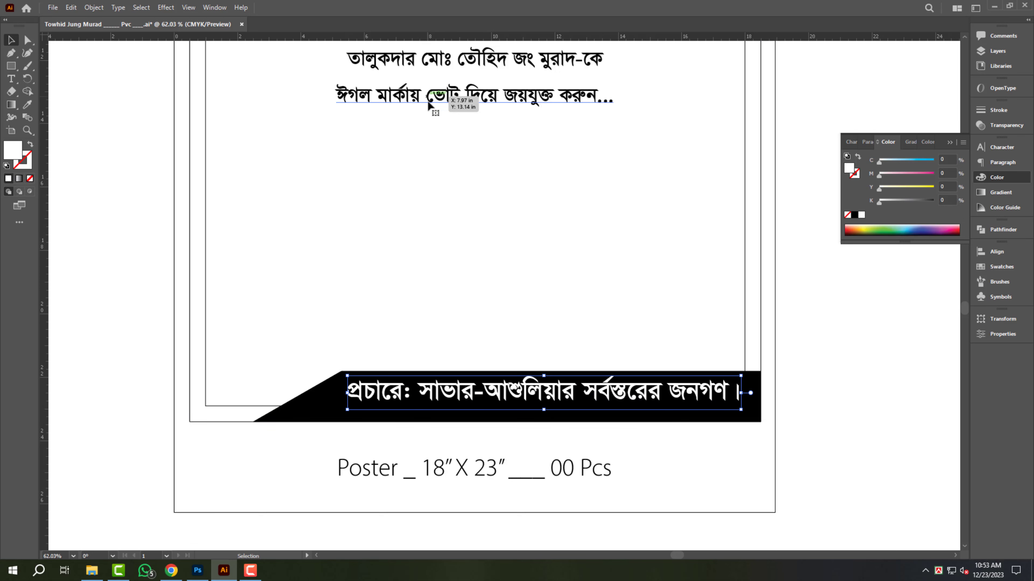
# Step: Move the "ঈগল মার্কায় ভোট দিয়ে জয়যুক্ত করুন..." line above the strip and enlarge it to the inner frame's full width
pyautogui.moveTo(479, 105); pyautogui.dragTo(348, 316)
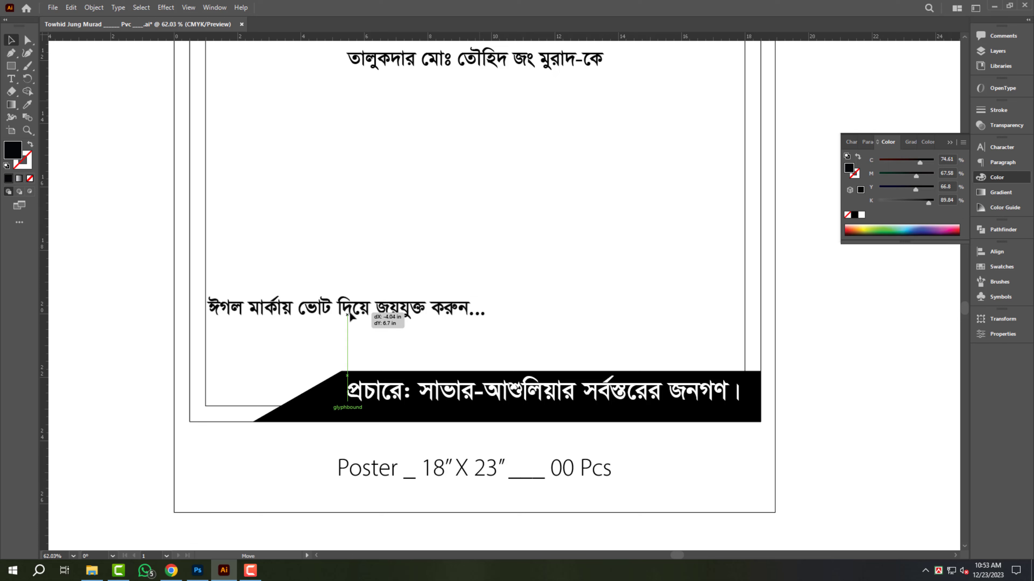
pyautogui.moveTo(487, 311); pyautogui.dragTo(776, 303)
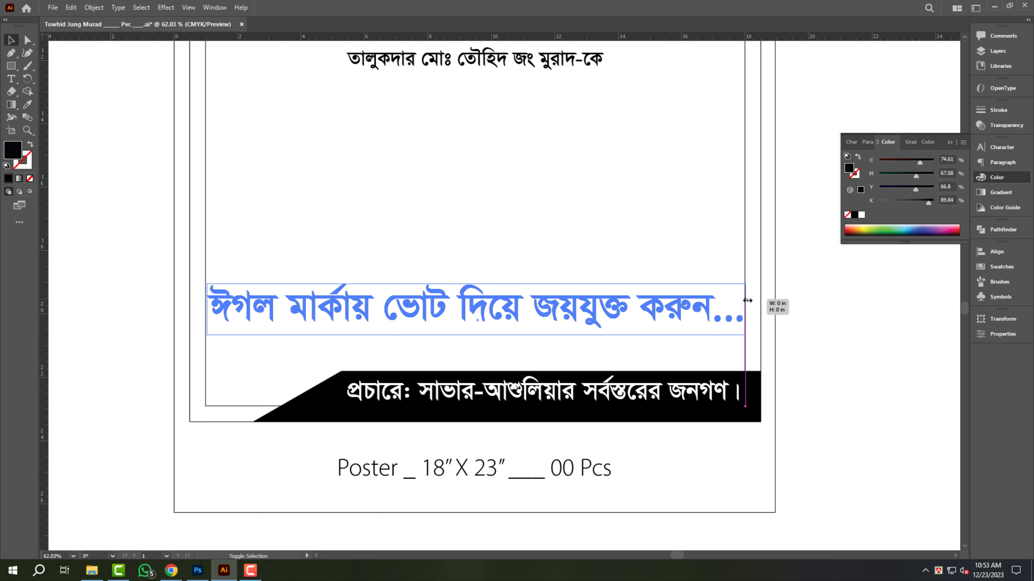
# Step: Cut all the words after "ঈগল" from the large voting line
pyautogui.click(545, 337)
pyautogui.press('t')
pyautogui.moveTo(282, 298); pyautogui.dragTo(175, 323)
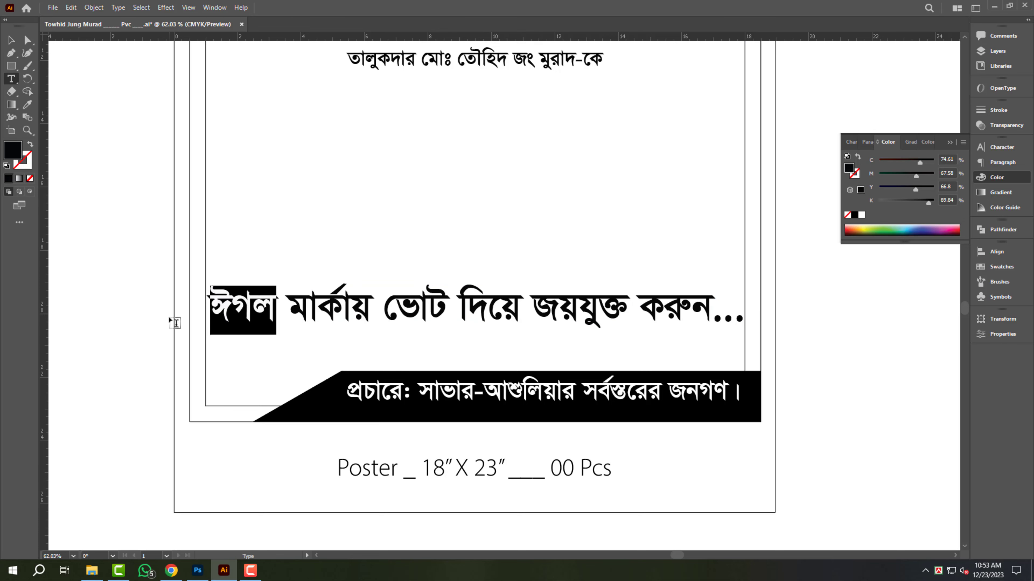
pyautogui.moveTo(292, 310); pyautogui.dragTo(839, 330)
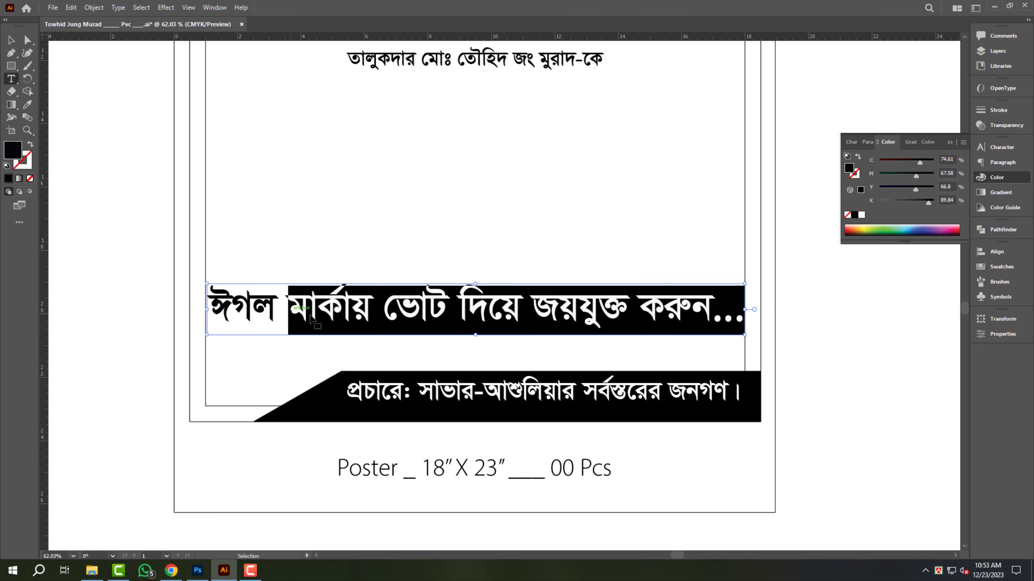
pyautogui.hotkey('ctrl', 'x')
pyautogui.press('Escape')
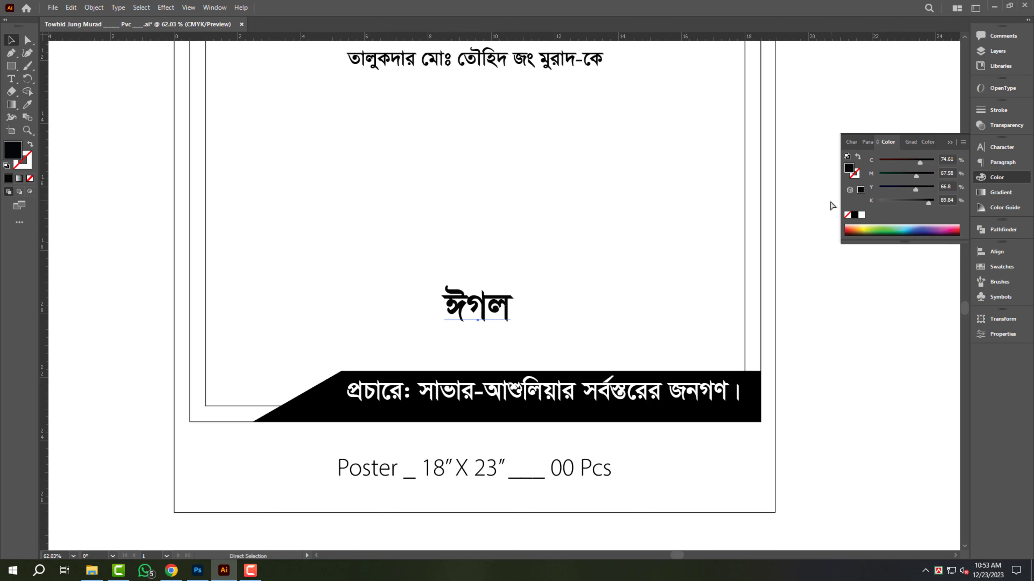
# Step: Change the font of the word "ঈগল" to KongshoMJ Bold
pyautogui.hotkey('ctrl', 't')
pyautogui.click(930, 157)
pyautogui.write('kong')
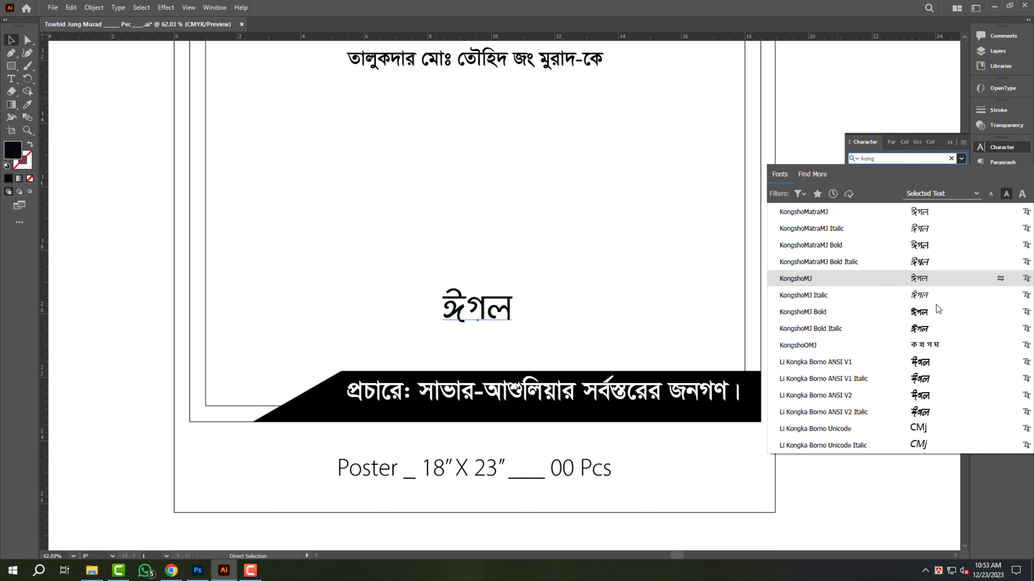
pyautogui.click(936, 307)
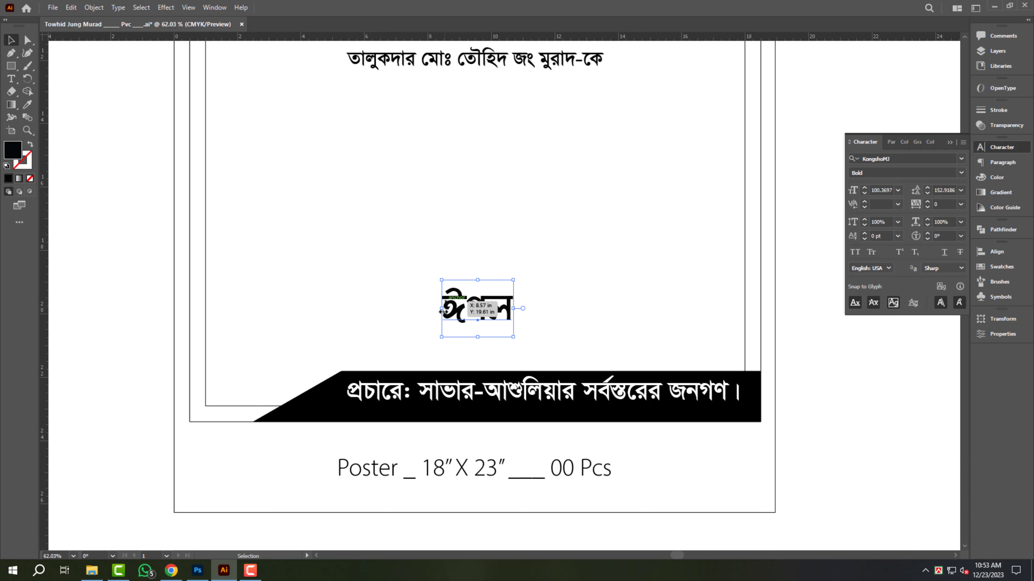
# Step: Enlarge "ঈগল" at the start of the inner frame and paste the cut words beside it, fitted to the remaining width above the strip
pyautogui.moveTo(443, 310); pyautogui.dragTo(575, 355)
pyautogui.press('Delete')
pyautogui.hotkey('ctrl', 'v')
pyautogui.moveTo(286, 313); pyautogui.dragTo(350, 320)
pyautogui.moveTo(549, 321); pyautogui.dragTo(550, 317)
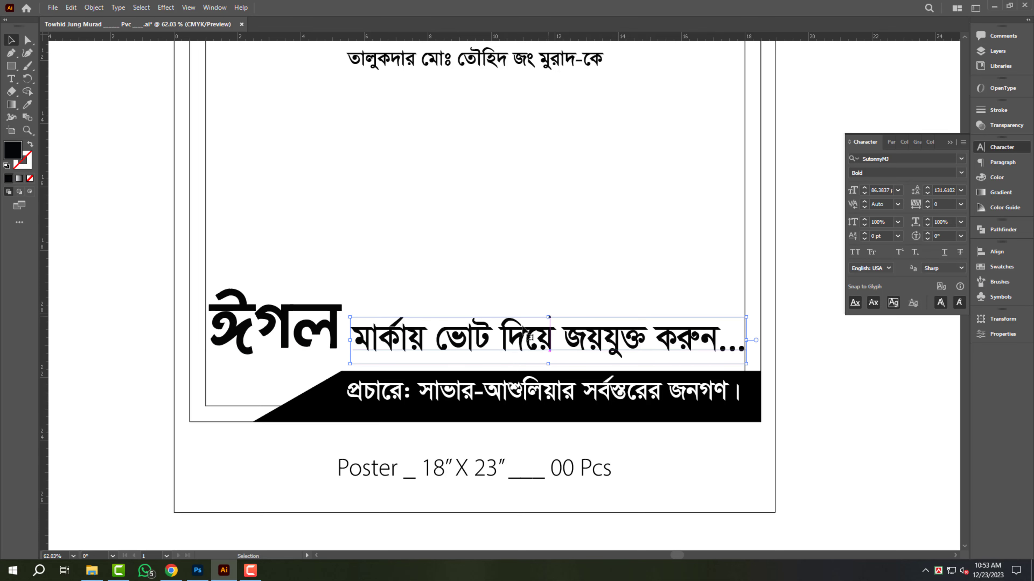
pyautogui.moveTo(287, 319); pyautogui.dragTo(286, 329)
pyautogui.moveTo(507, 347); pyautogui.dragTo(506, 352)
# Step: Move the candidate's name line above the voting line, widen it to the inner frame and delete its "-কে" ending
pyautogui.moveTo(484, 68); pyautogui.dragTo(345, 212)
pyautogui.moveTo(466, 212); pyautogui.dragTo(745, 211)
pyautogui.doubleClick(706, 210)
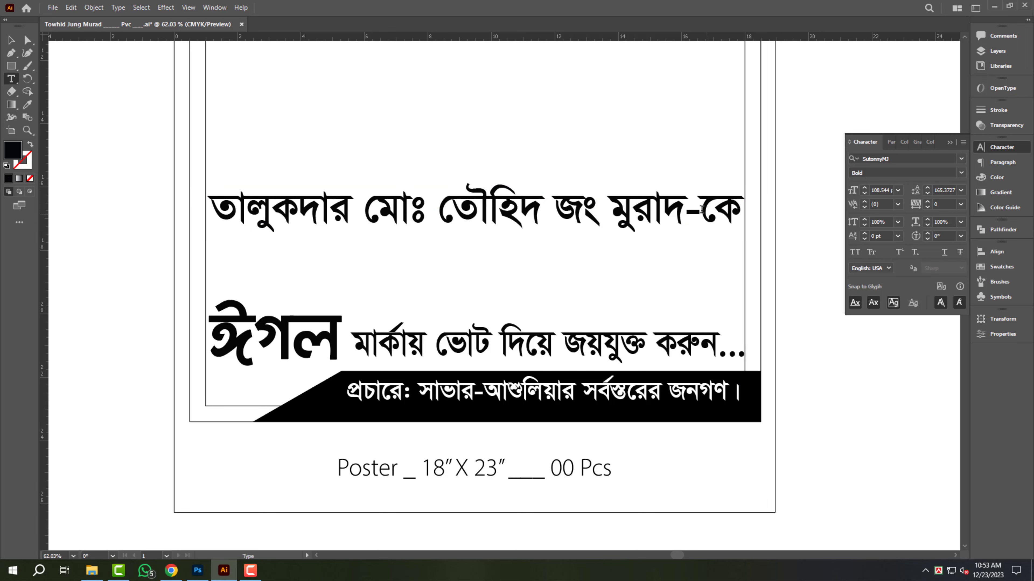
pyautogui.click(719, 209)
pyautogui.click(711, 222)
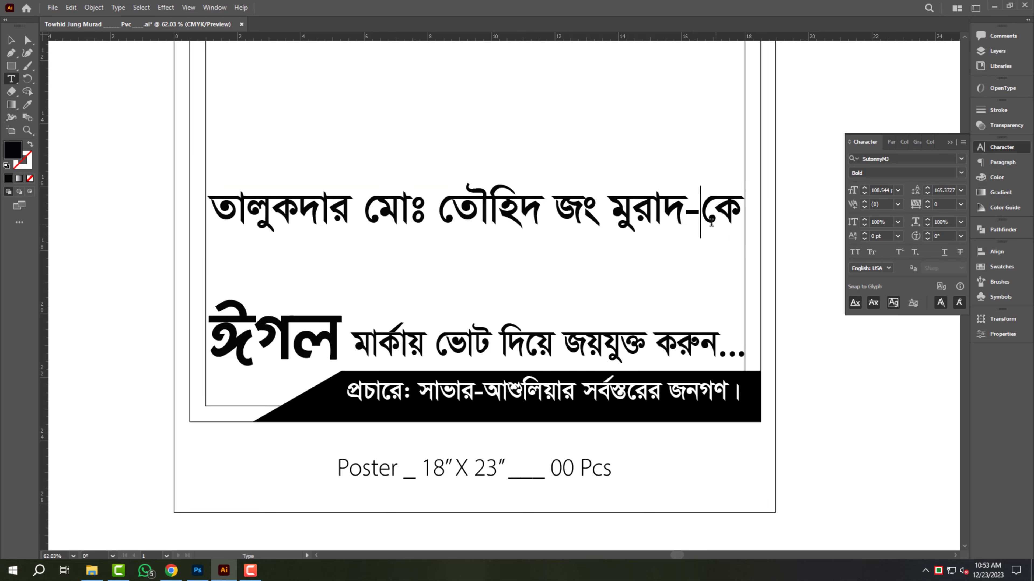
pyautogui.moveTo(687, 211); pyautogui.dragTo(728, 246)
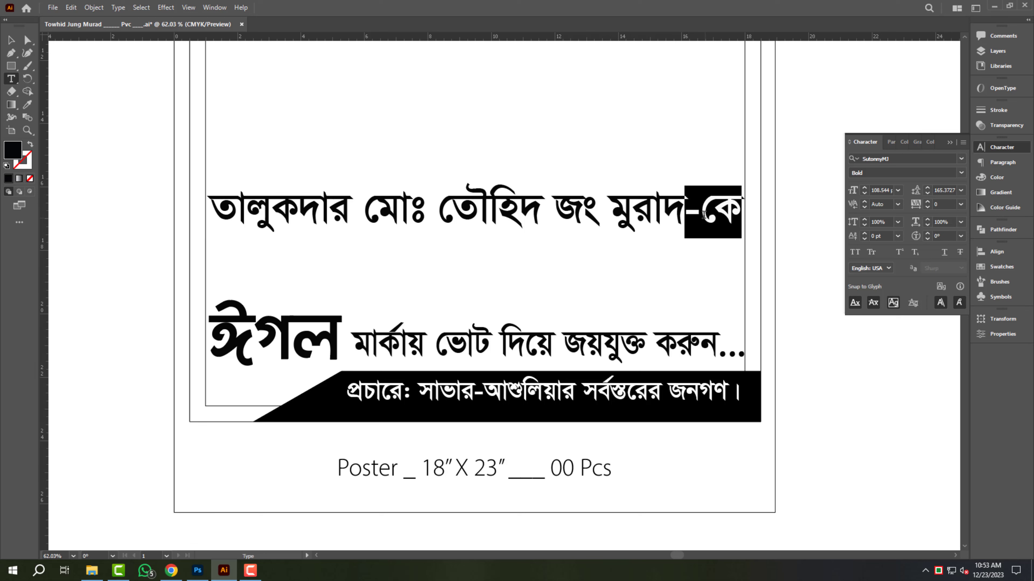
pyautogui.press('BackSpace')
pyautogui.press('BackSpace')
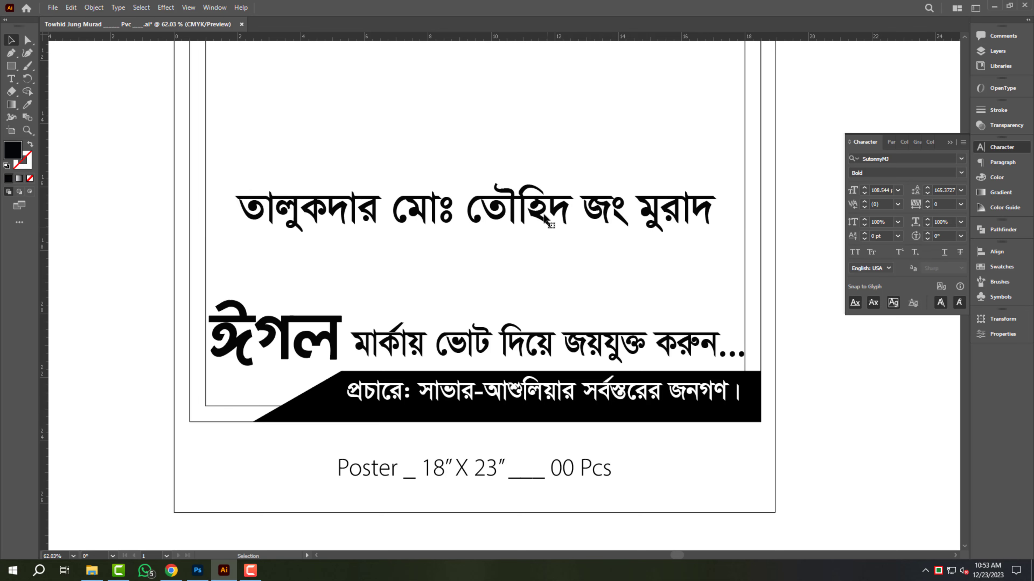
# Step: Place the shortened name line just above the voting line, enlarge it to the inner frame's full width and stretch it taller
pyautogui.moveTo(545, 220); pyautogui.dragTo(514, 263)
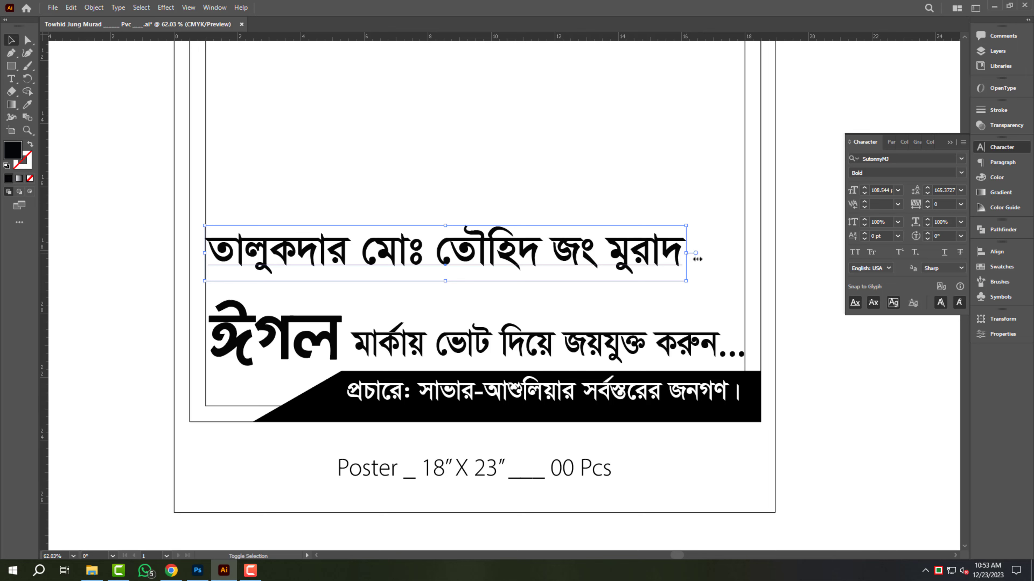
pyautogui.moveTo(697, 259); pyautogui.dragTo(756, 260)
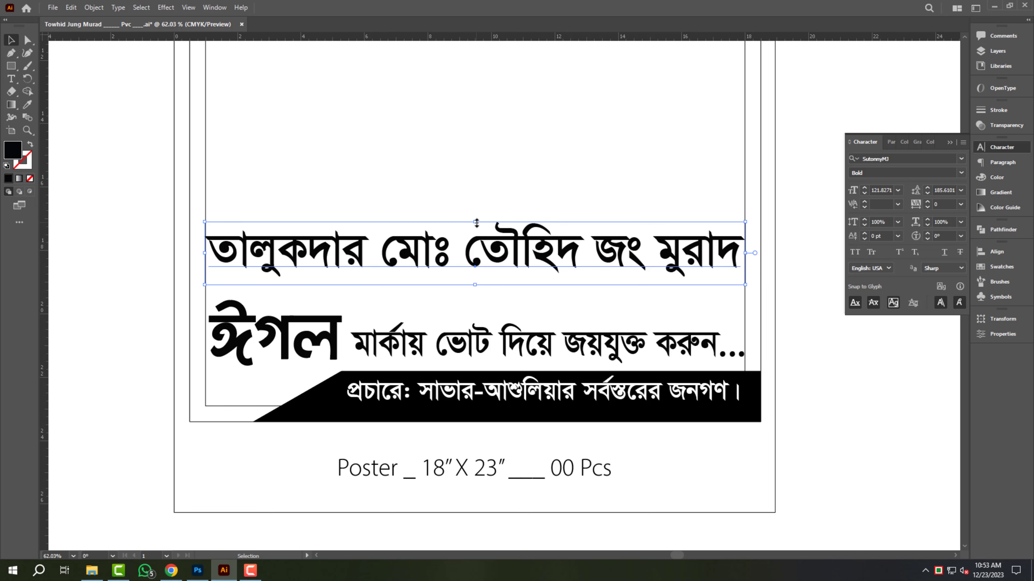
pyautogui.moveTo(476, 223); pyautogui.dragTo(477, 208)
pyautogui.moveTo(489, 253); pyautogui.dragTo(490, 252)
# Step: Duplicate the middle margin frame in place and reduce the copy's height to a band enclosing the candidate's name line
pyautogui.click(496, 166)
pyautogui.scroll(-3, 493, 331)
pyautogui.moveTo(722, 247); pyautogui.dragTo(696, 306)
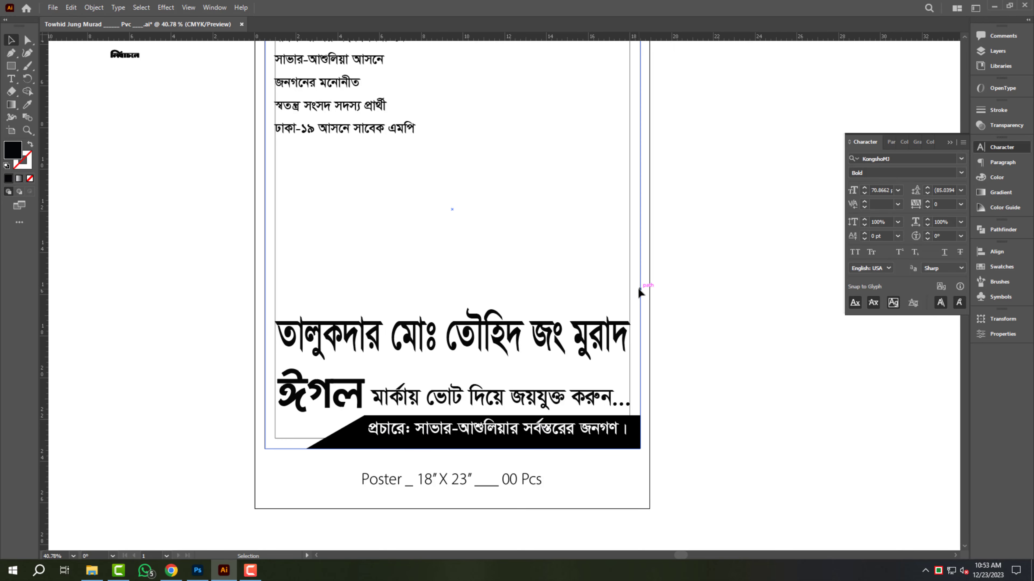
pyautogui.hotkey('ctrl', 'f')
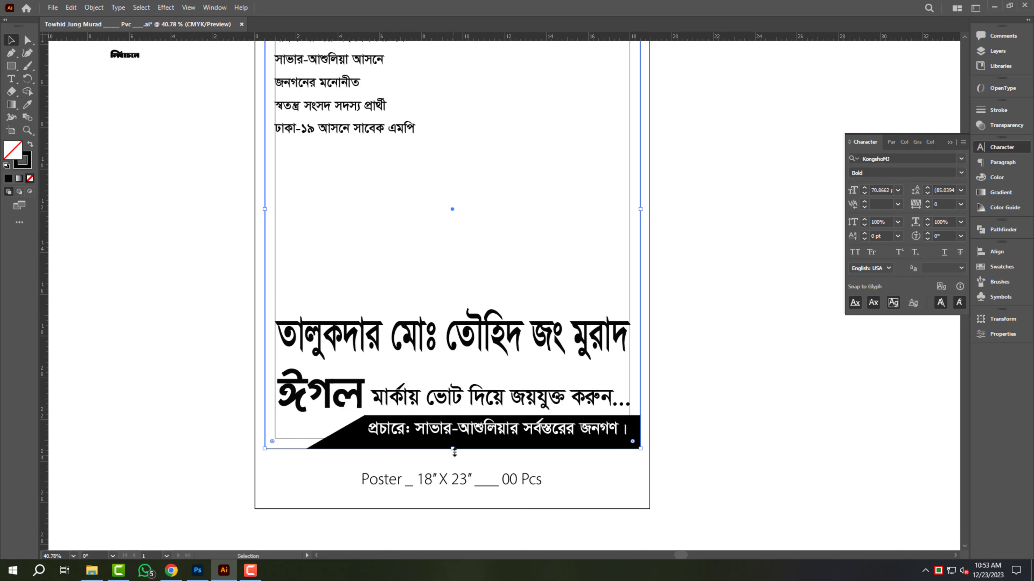
pyautogui.moveTo(454, 451); pyautogui.dragTo(406, 182)
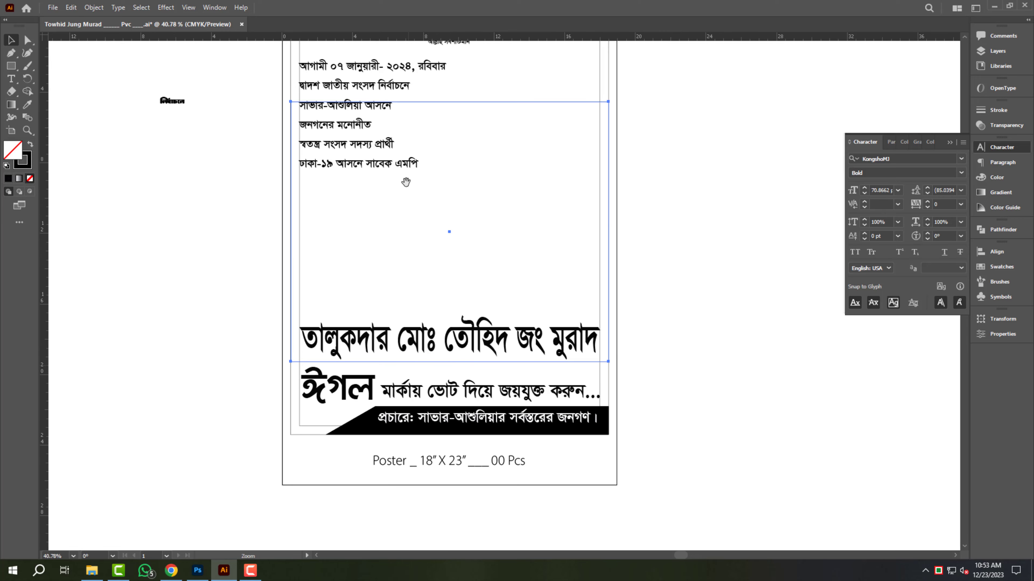
pyautogui.moveTo(440, 253); pyautogui.dragTo(439, 311)
pyautogui.moveTo(487, 347); pyautogui.dragTo(534, 382)
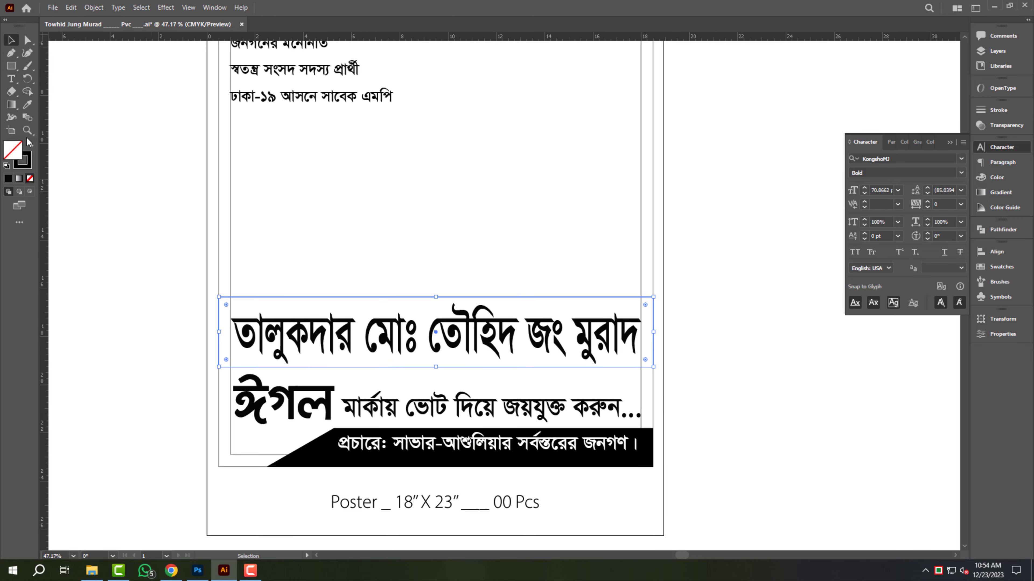
# Step: Fill the band around the candidate's name with black and colour the name line white
pyautogui.click(30, 144)
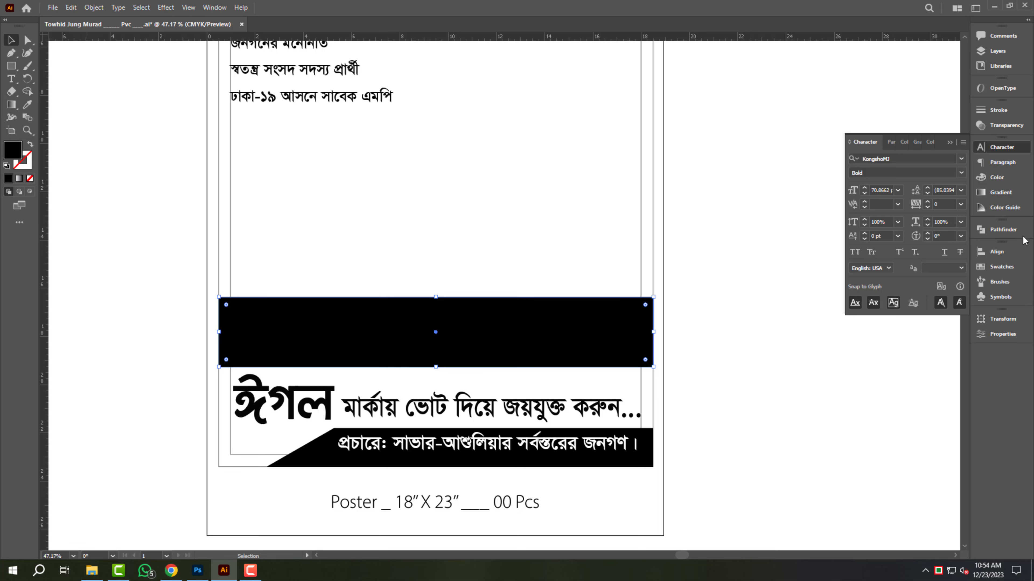
pyautogui.click(477, 346)
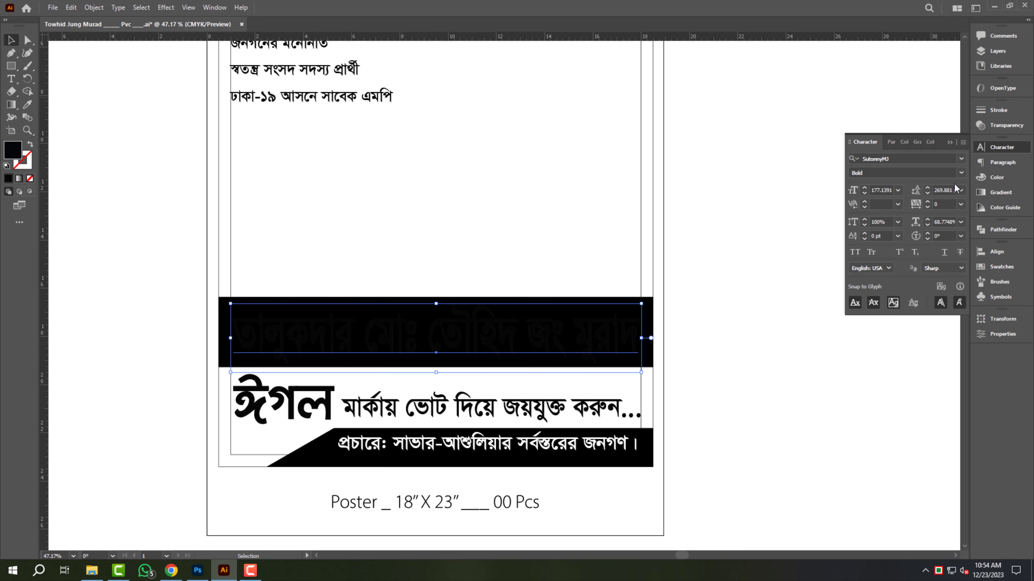
pyautogui.click(996, 177)
pyautogui.click(861, 215)
# Step: Narrow the white name line so that free space is left at the end of the black band
pyautogui.scroll(2, 528, 399)
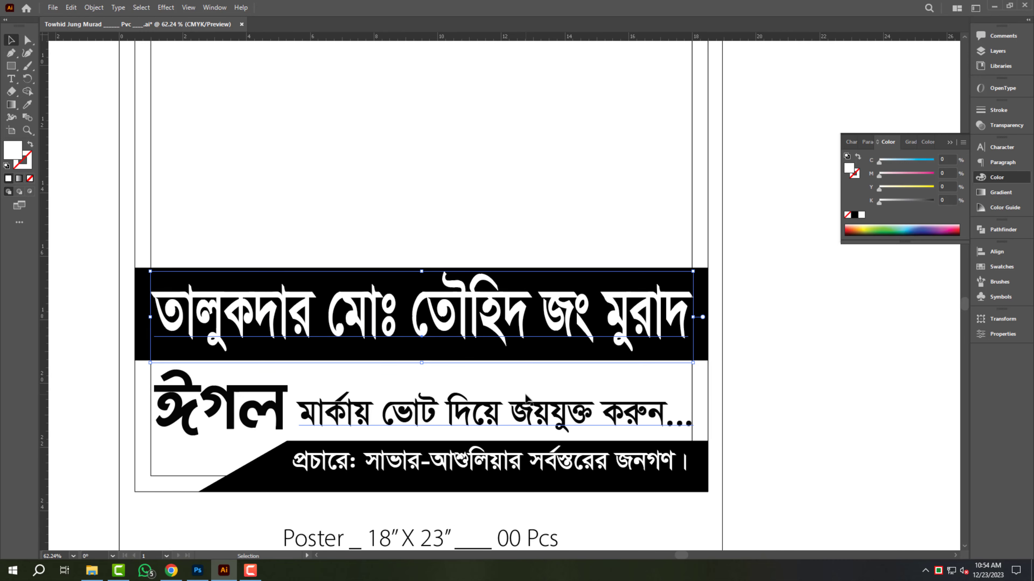
pyautogui.press('z')
pyautogui.click(711, 315)
pyautogui.press('v')
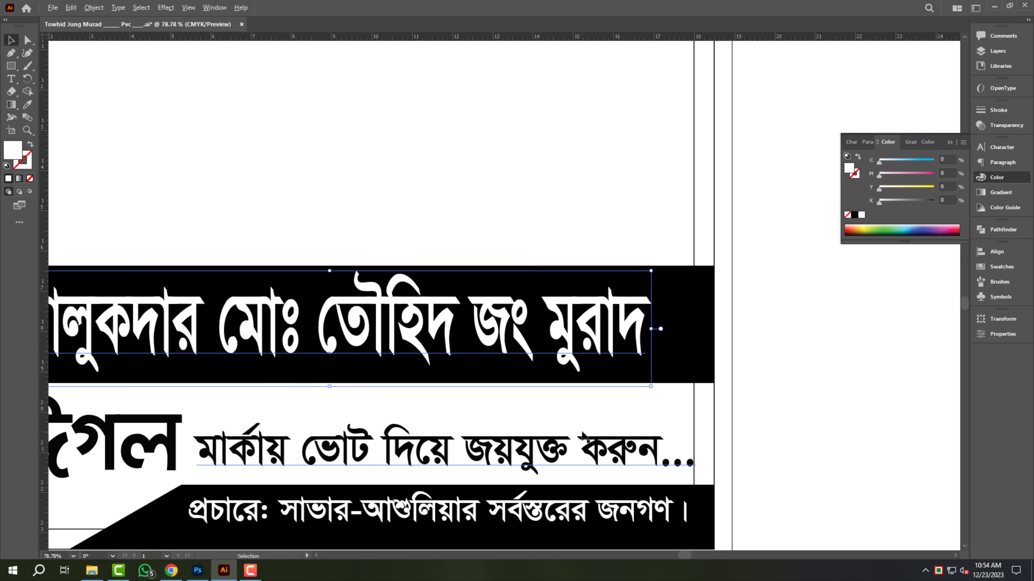
pyautogui.press('a')
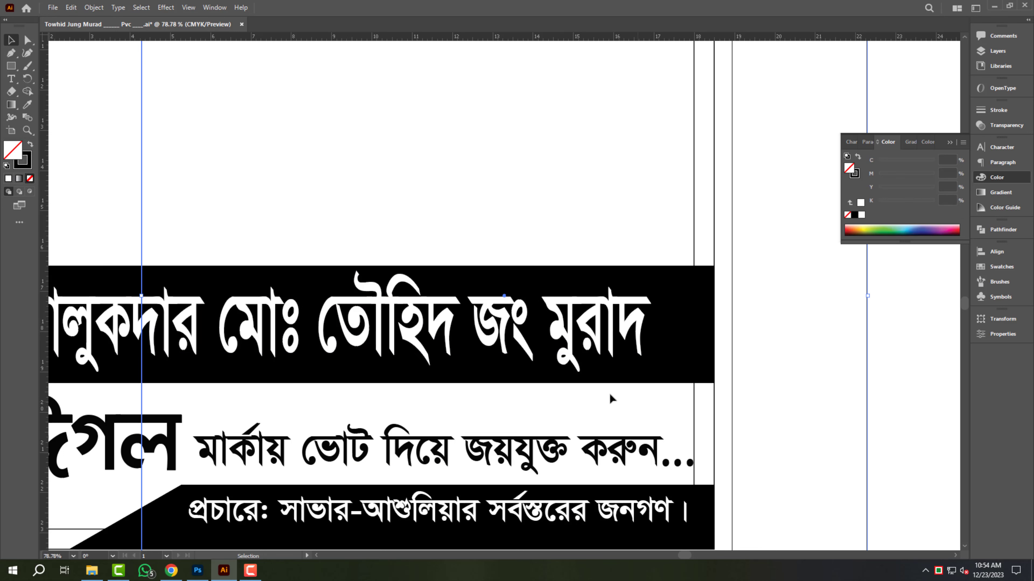
pyautogui.press('z')
pyautogui.moveTo(509, 279); pyautogui.dragTo(449, 289)
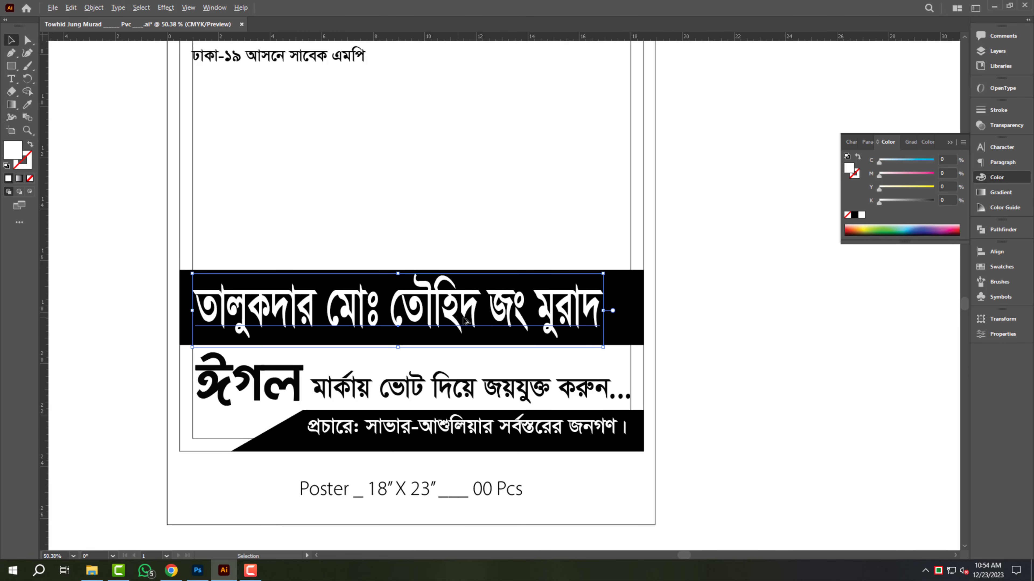
# Step: Duplicate the name line and replace the copy's text with "কে"
pyautogui.moveTo(511, 311); pyautogui.dragTo(636, 311)
pyautogui.press('t')
pyautogui.click(619, 312)
pyautogui.hotkey('ctrl', 'a')
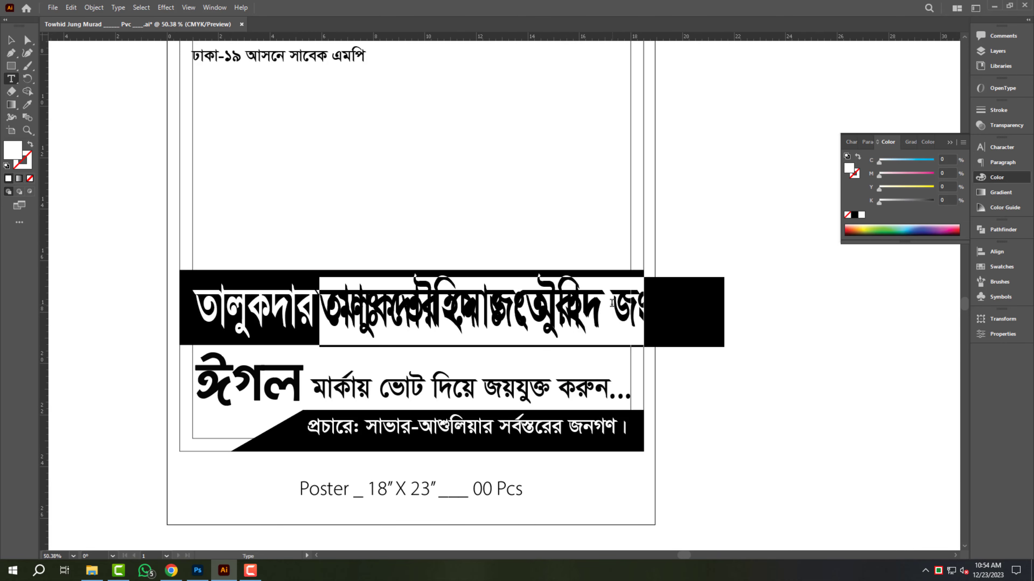
pyautogui.hotkey('ctrl', 'alt', 'b')
pyautogui.write('পয')
pyautogui.press('BackSpace')
pyautogui.press('BackSpace')
pyautogui.hotkey('ctrl', 'alt', 'b')
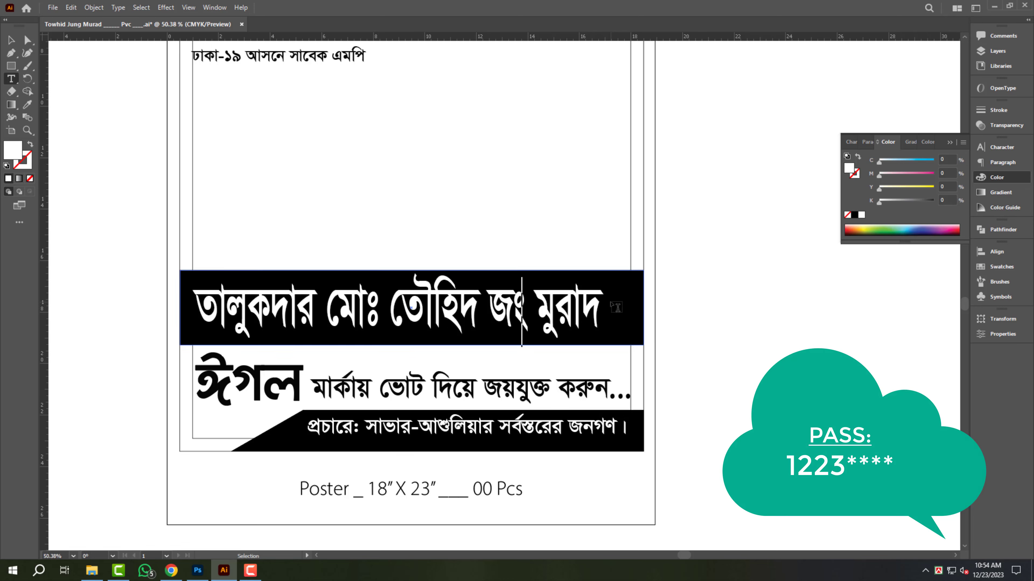
pyautogui.write('কে')
pyautogui.press('Escape')
# Step: Position the "কে" text at the end of the name line on the black band and scale it down
pyautogui.moveTo(521, 311); pyautogui.dragTo(740, 383)
pyautogui.press('a')
pyautogui.click(626, 308)
pyautogui.hotkey('ctrl', 'z')
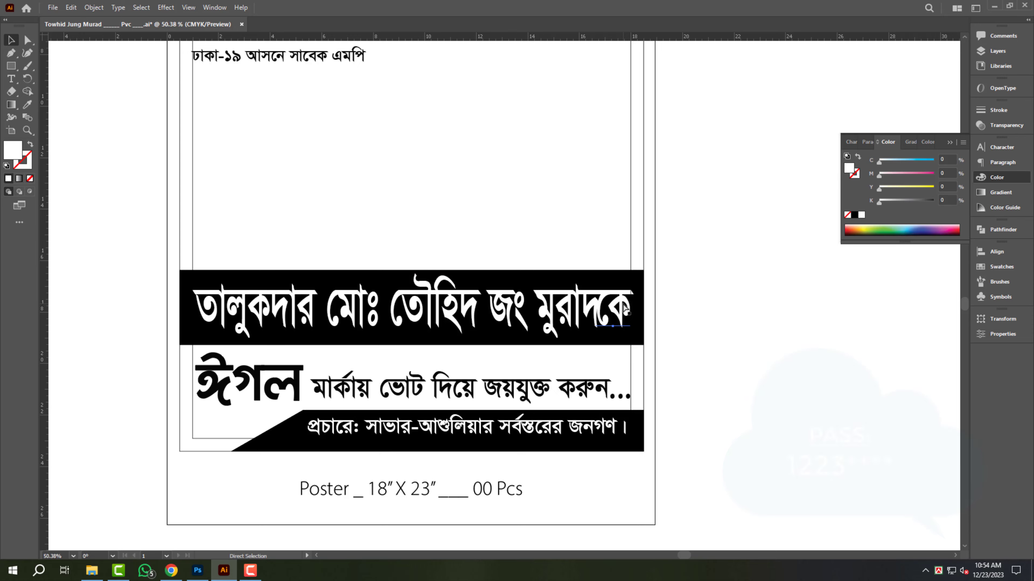
pyautogui.moveTo(618, 301); pyautogui.dragTo(753, 366)
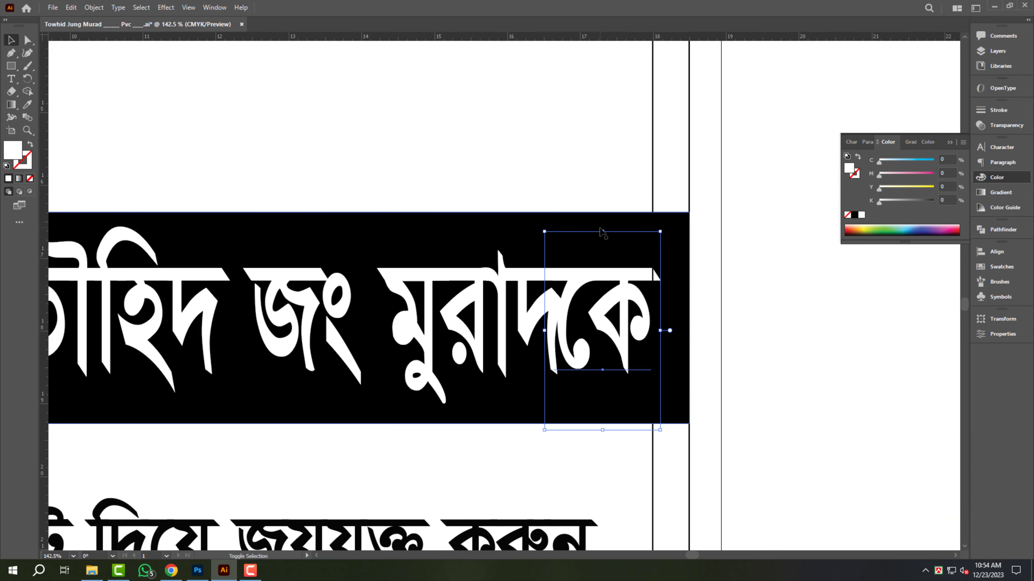
pyautogui.moveTo(602, 232); pyautogui.dragTo(607, 279)
pyautogui.doubleClick(588, 347)
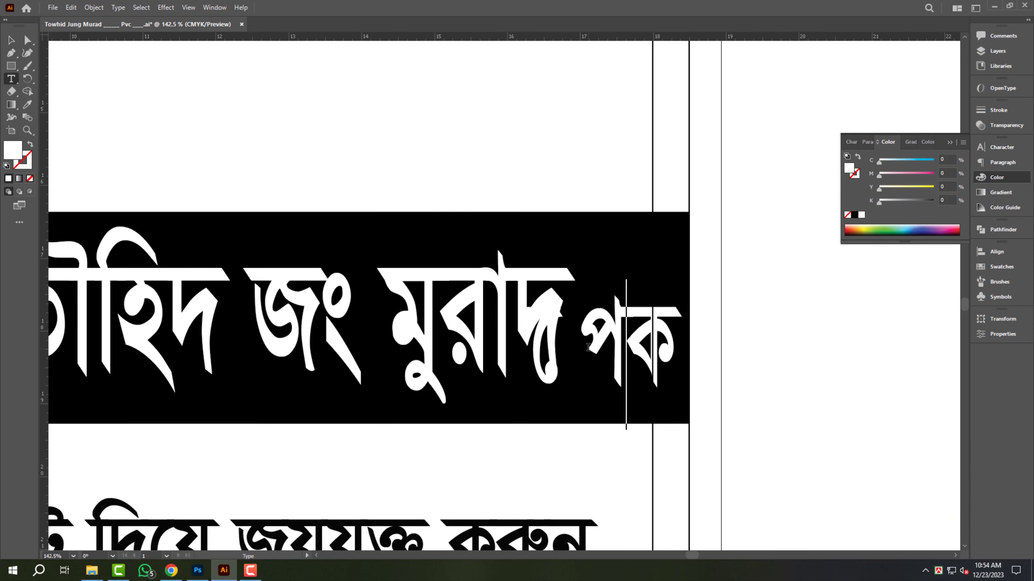
pyautogui.write('প')
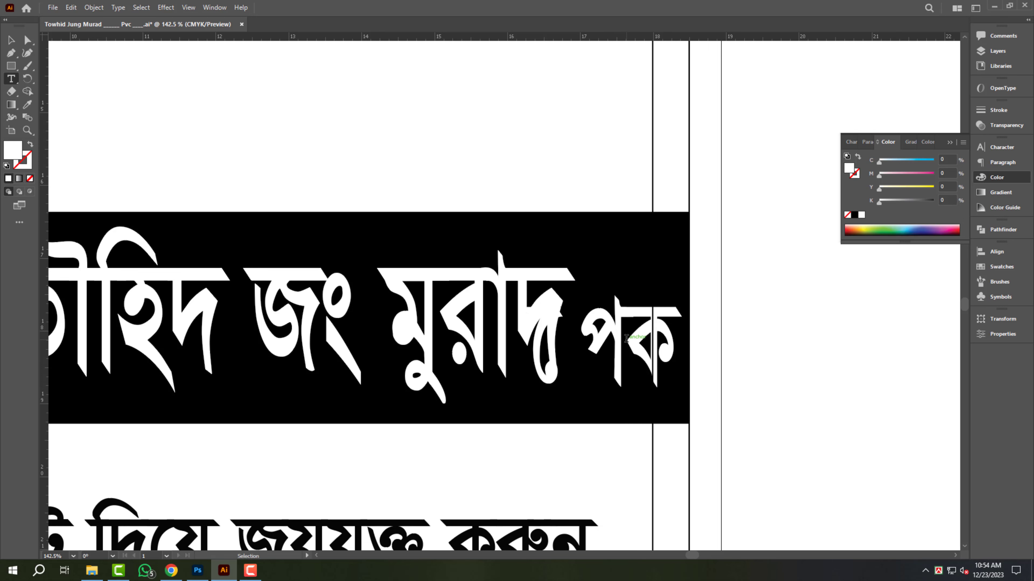
pyautogui.hotkey('ctrl', 'alt', 'b')
pyautogui.write('ে')
pyautogui.press('BackSpace')
pyautogui.press('BackSpace')
pyautogui.press('BackSpace')
pyautogui.press('BackSpace')
pyautogui.press('Escape')
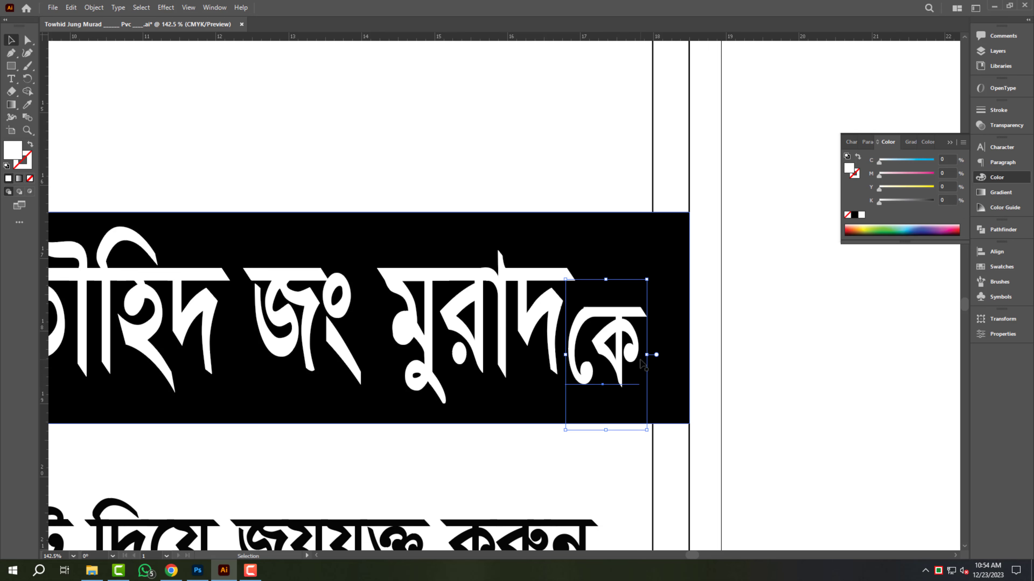
# Step: Shrink the "কে" text further and narrow the name line slightly to leave a gap between them
pyautogui.moveTo(648, 356); pyautogui.dragTo(626, 358)
pyautogui.click(557, 344)
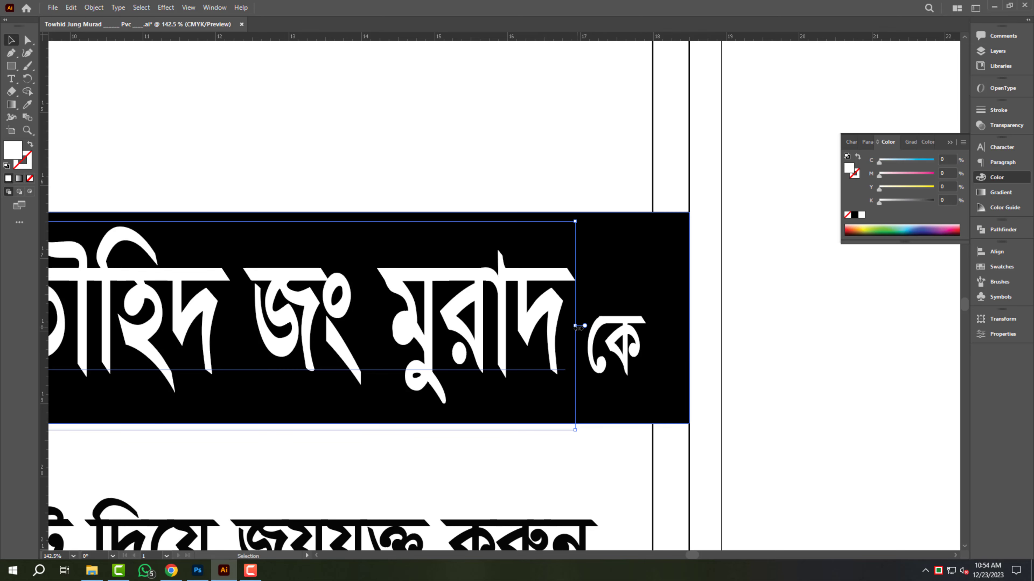
pyautogui.moveTo(576, 326); pyautogui.dragTo(569, 327)
# Step: Draw a white upright ellipse over the "কে" text at the end of the black band
pyautogui.moveTo(13, 69); pyautogui.dragTo(36, 77)
pyautogui.moveTo(578, 265); pyautogui.dragTo(651, 393)
pyautogui.press('i')
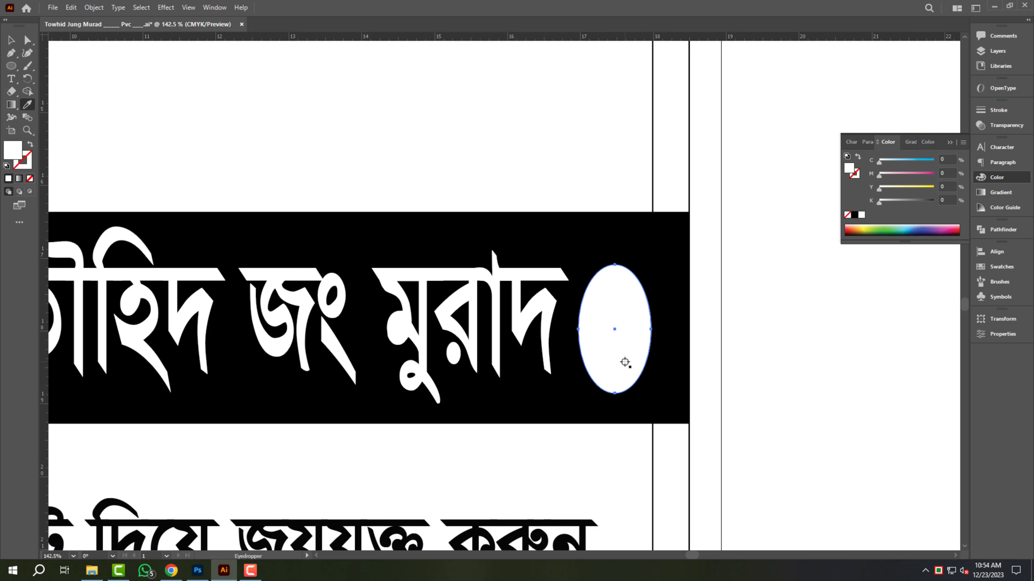
pyautogui.press('v')
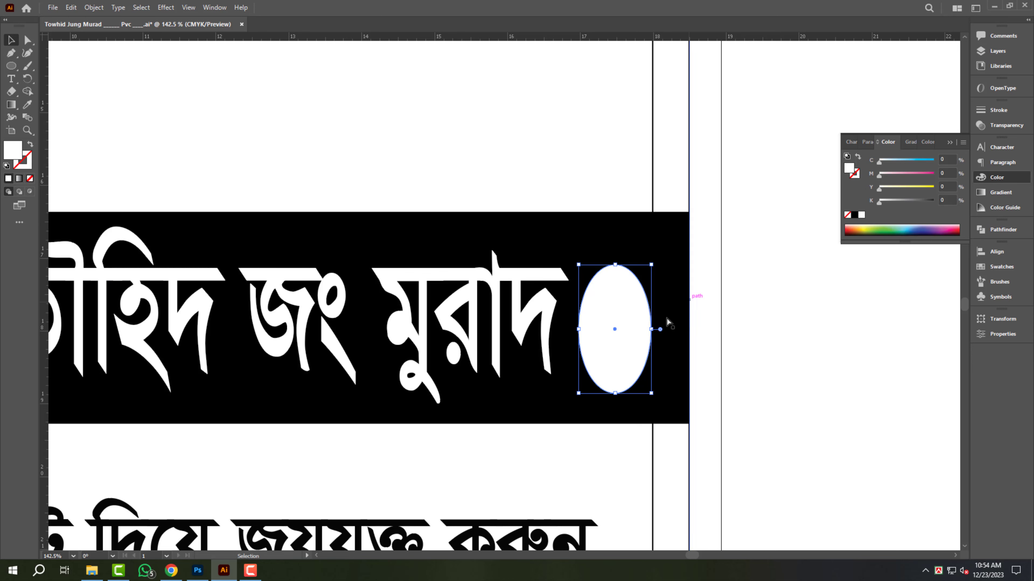
# Step: Select the "কে" text hidden under the ellipse, bring it in front and colour it black
pyautogui.hotkey('ctrl', 'y')
pyautogui.keyDown('ctrl'); pyautogui.click(616, 331); pyautogui.keyUp('ctrl')
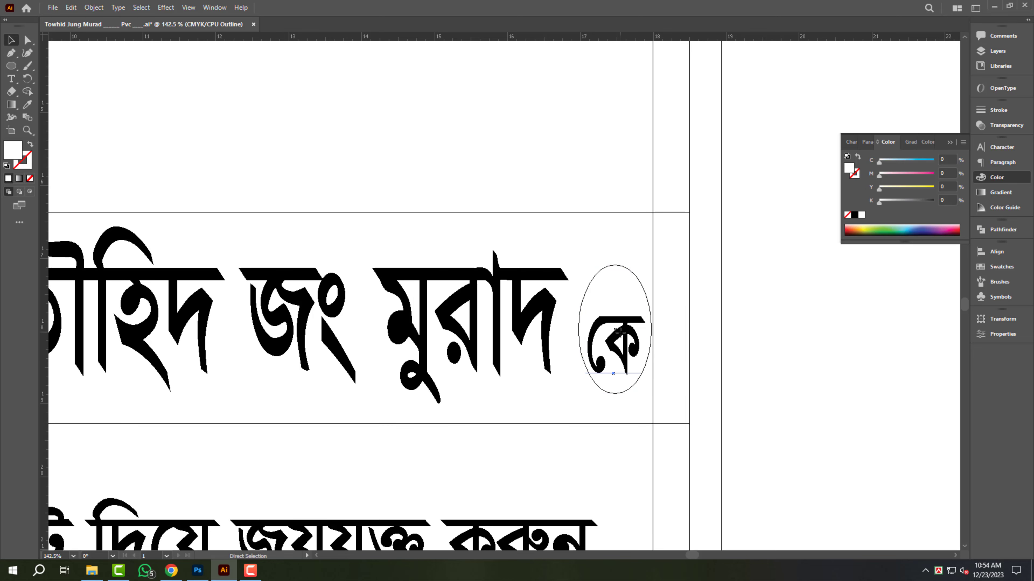
pyautogui.hotkey('ctrl', 'y')
pyautogui.click(854, 215)
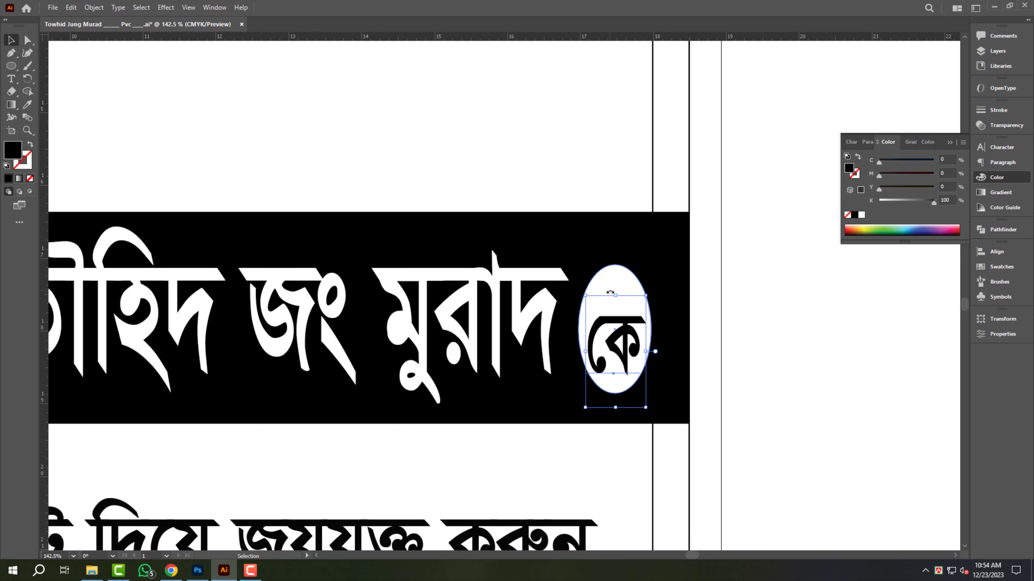
# Step: Stretch the black "কে" text taller and adjust it to sit centred within the white ellipse
pyautogui.moveTo(615, 295); pyautogui.dragTo(615, 270)
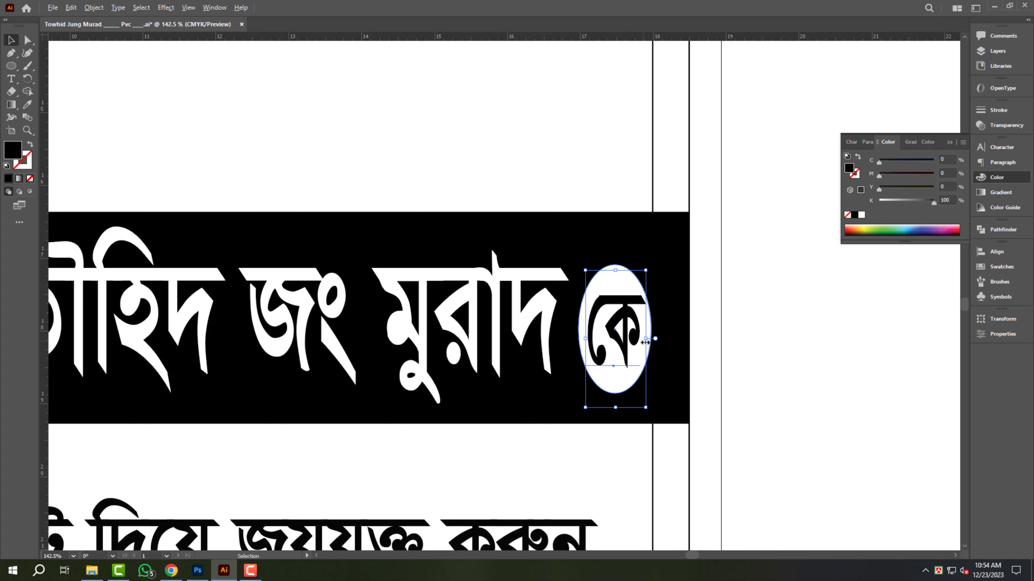
pyautogui.moveTo(645, 342); pyautogui.dragTo(598, 338)
pyautogui.click(677, 282)
pyautogui.moveTo(670, 325); pyautogui.dragTo(425, 319)
# Step: Select all the dark text lines on the poster together and set their fill to pure black, K 100%
pyautogui.moveTo(493, 168); pyautogui.dragTo(501, 246)
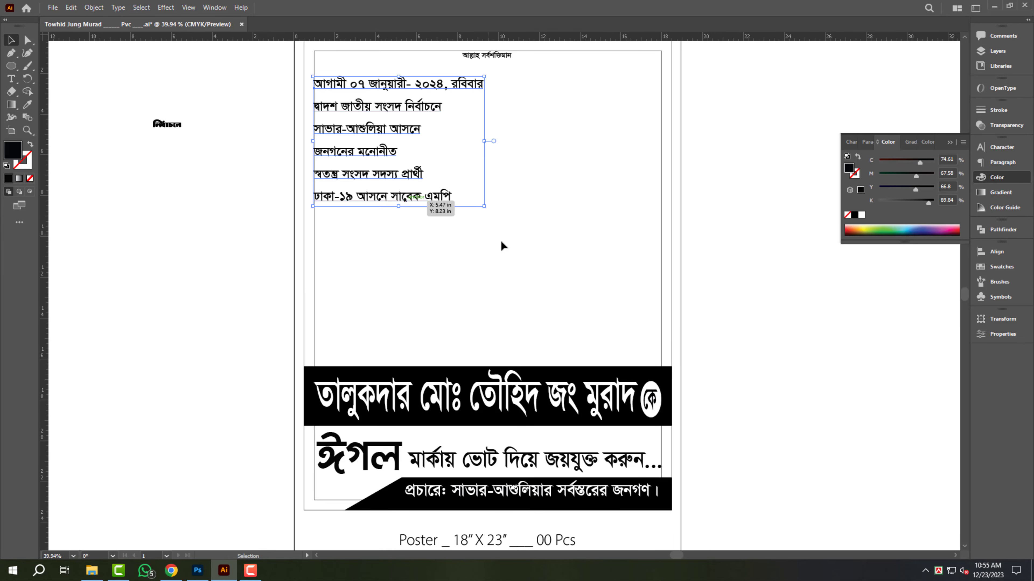
pyautogui.hotkey('alt', 's')
pyautogui.press('m')
pyautogui.press('s')
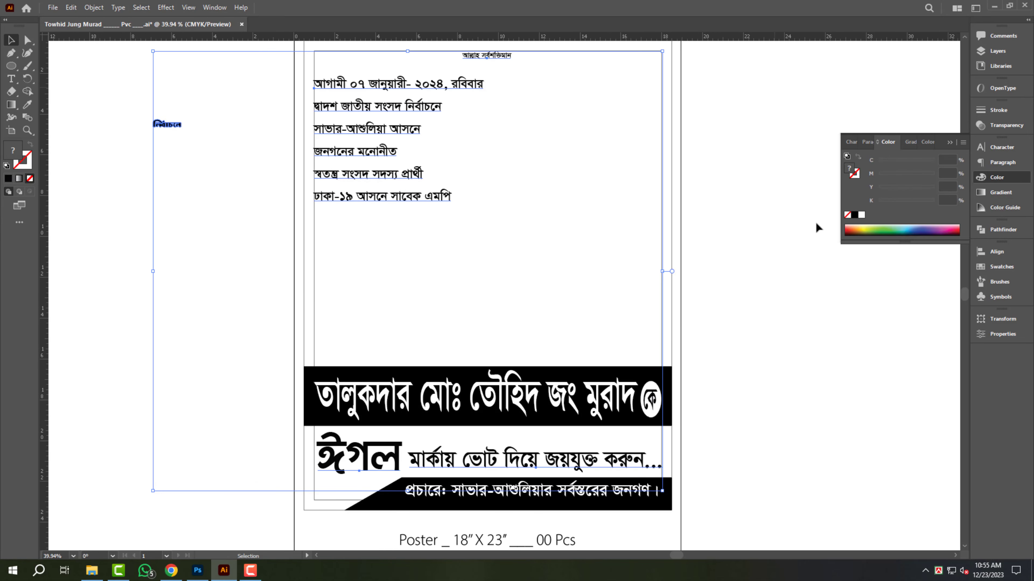
pyautogui.click(854, 215)
pyautogui.click(723, 344)
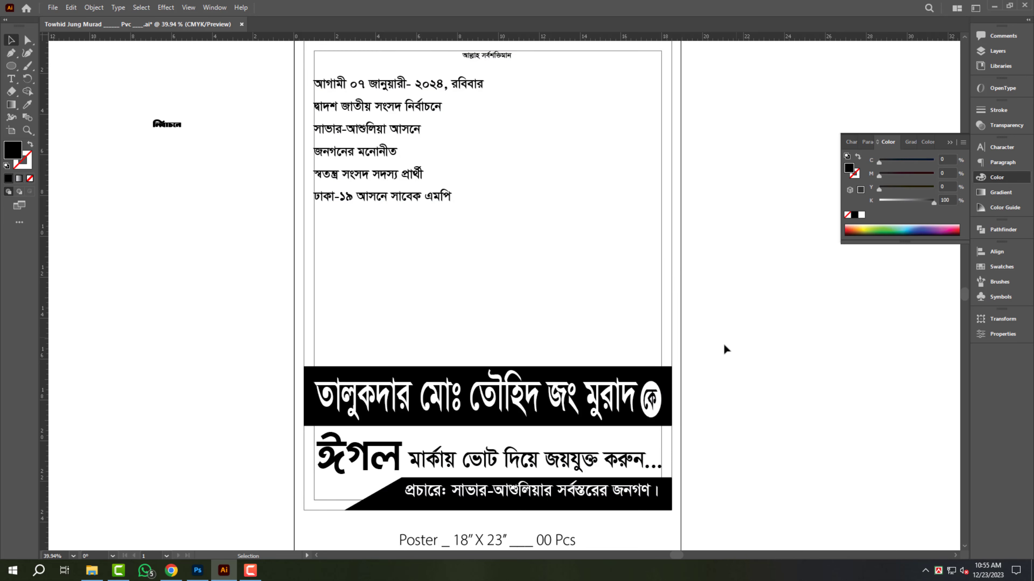
# Step: Replace the word "নির্বাচনে" at the end of the second line of the text block with a line break
pyautogui.scroll(-2, 530, 325)
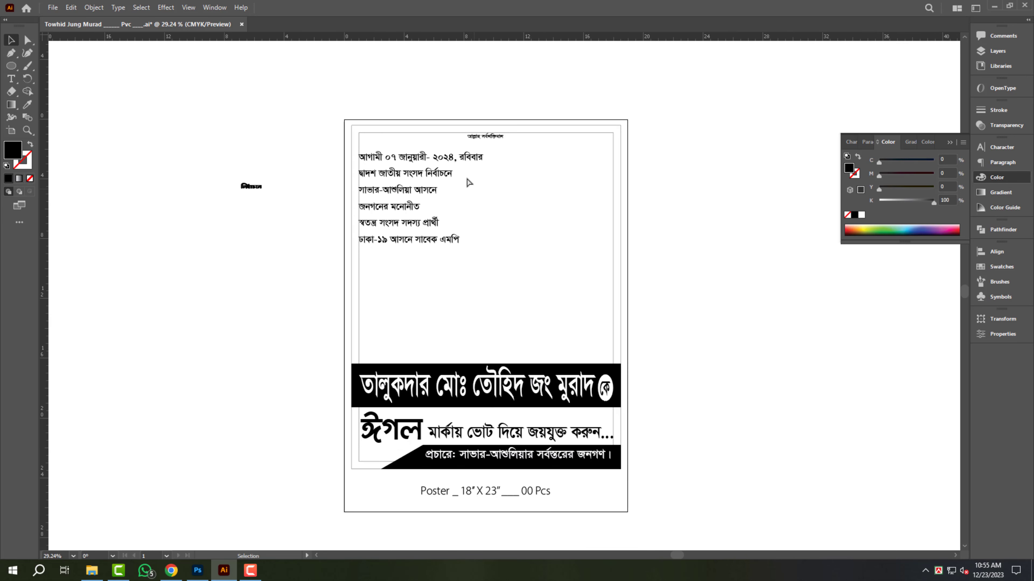
pyautogui.scroll(2, 510, 163)
pyautogui.moveTo(434, 194); pyautogui.dragTo(404, 179)
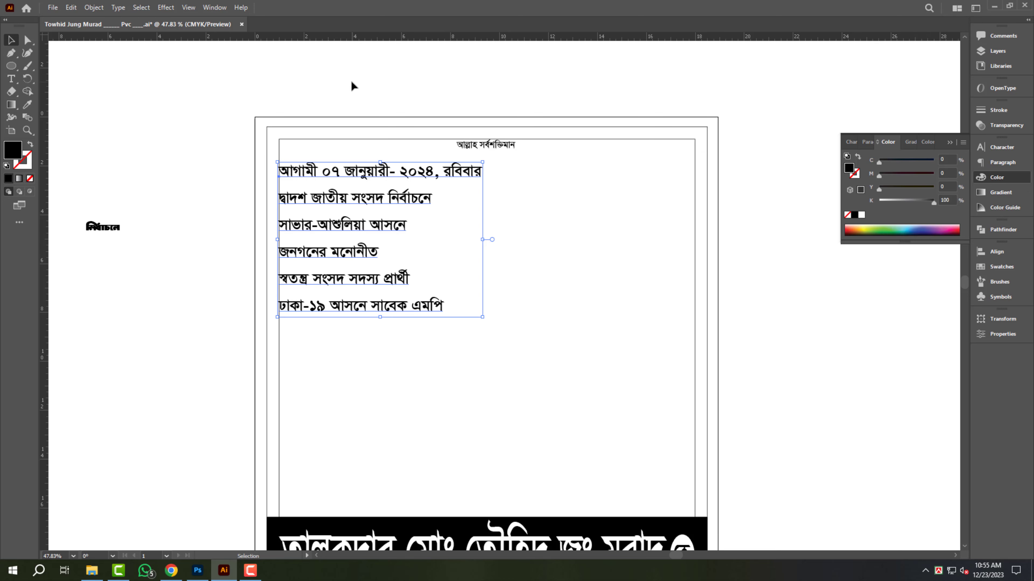
pyautogui.click(389, 115)
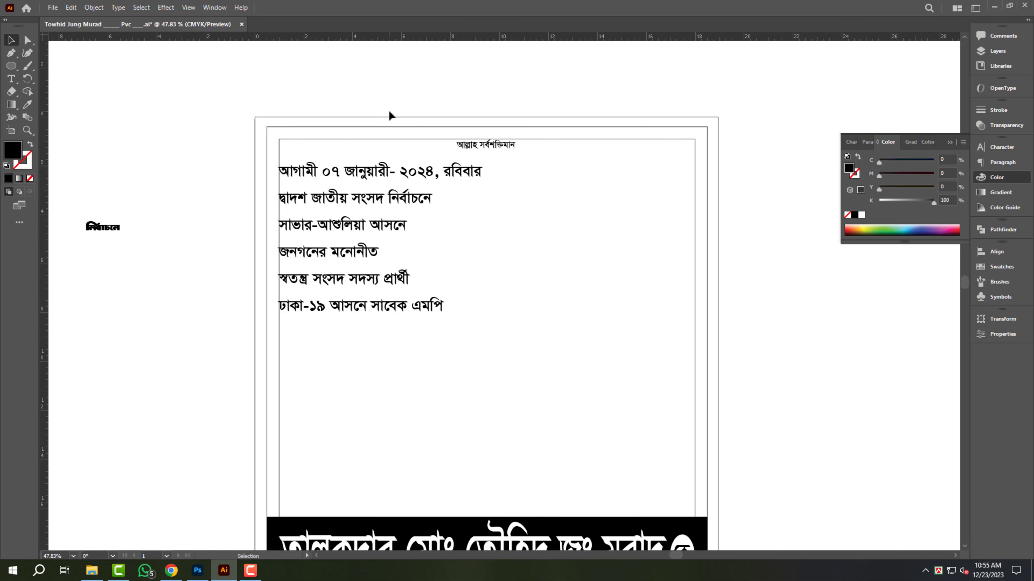
pyautogui.click(382, 197)
pyautogui.scroll(3, 382, 191)
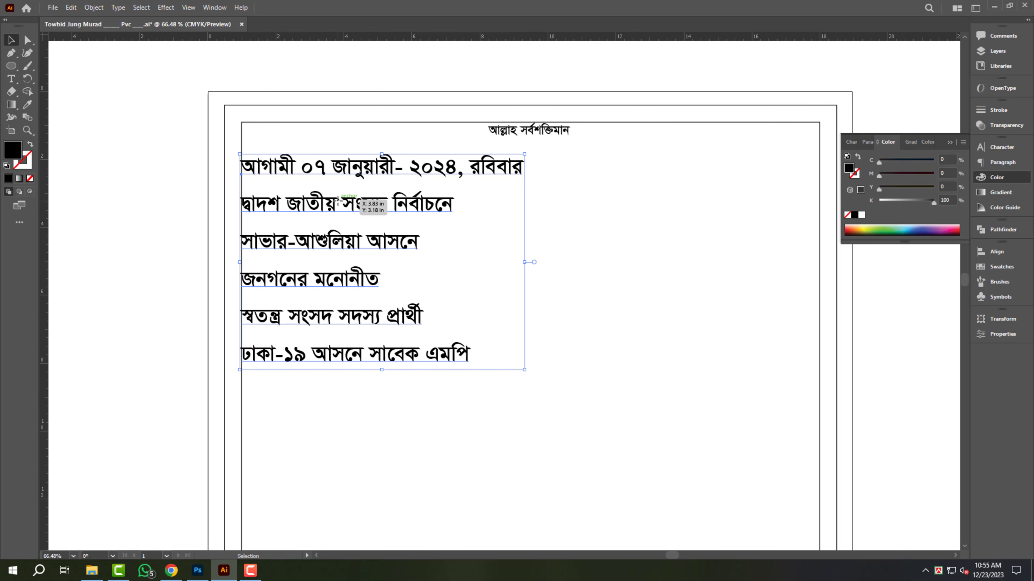
pyautogui.doubleClick(359, 200)
pyautogui.moveTo(387, 201); pyautogui.dragTo(493, 234)
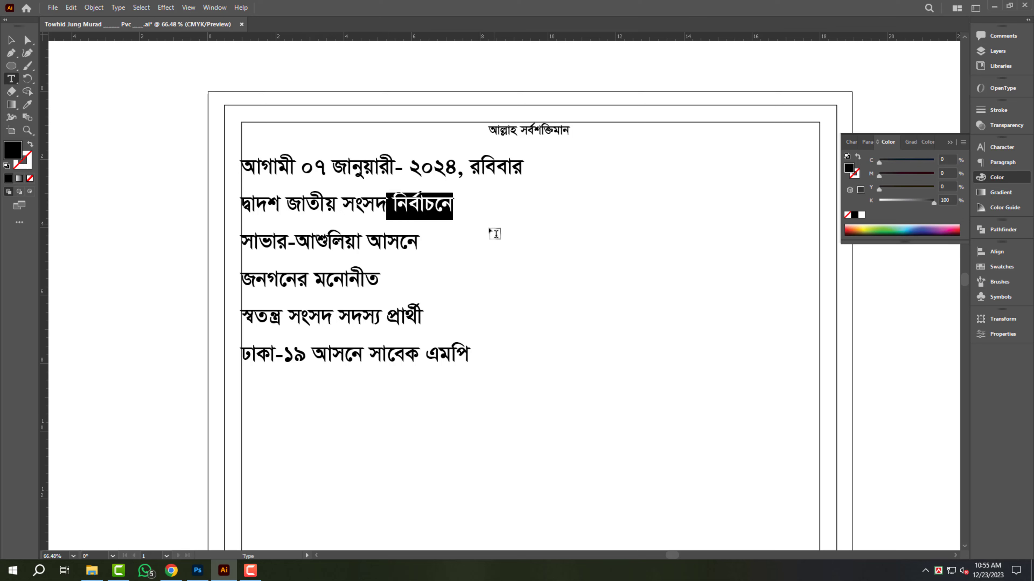
pyautogui.press('Return')
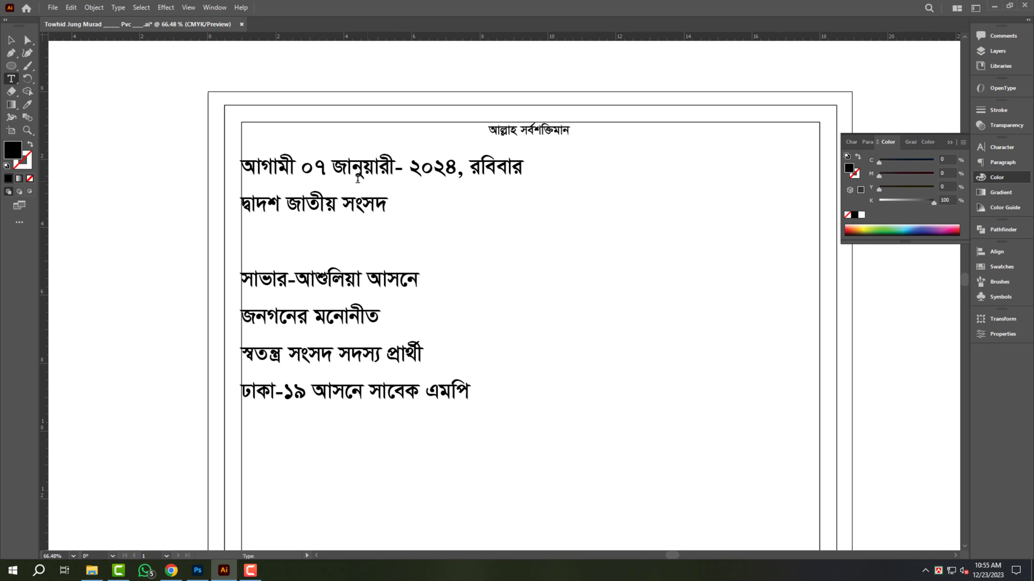
# Step: Cut the four lines from "সাভার-আশুলিয়া আসনে" to "ঢাকা-১৯ আসনে সাবেক এমপি" out of the text block and remove the leftover blank line
pyautogui.moveTo(242, 277); pyautogui.dragTo(527, 399)
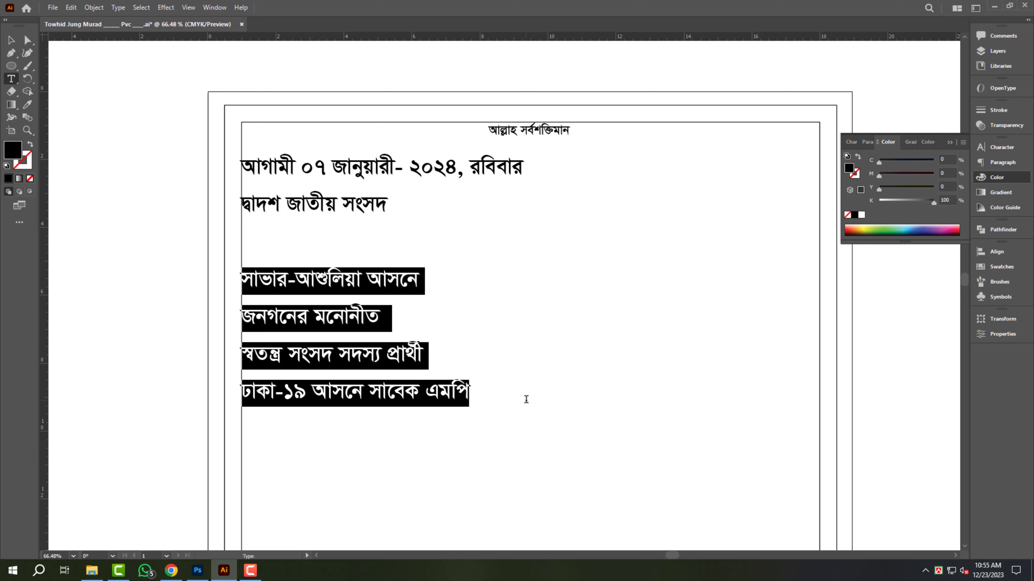
pyautogui.hotkey('ctrl', 'x')
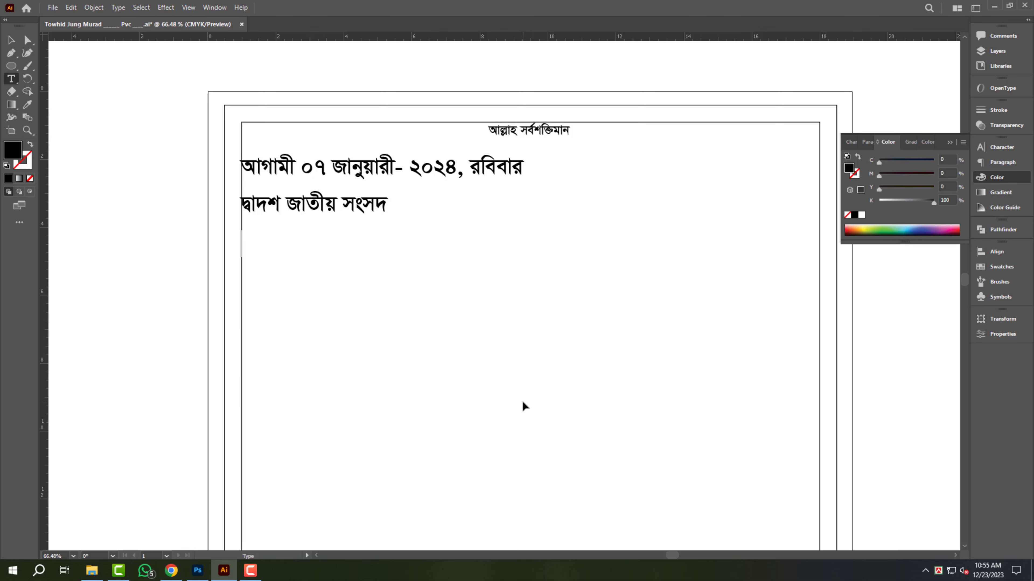
pyautogui.press('Escape')
pyautogui.doubleClick(481, 175)
pyautogui.hotkey('ctrl', 'a')
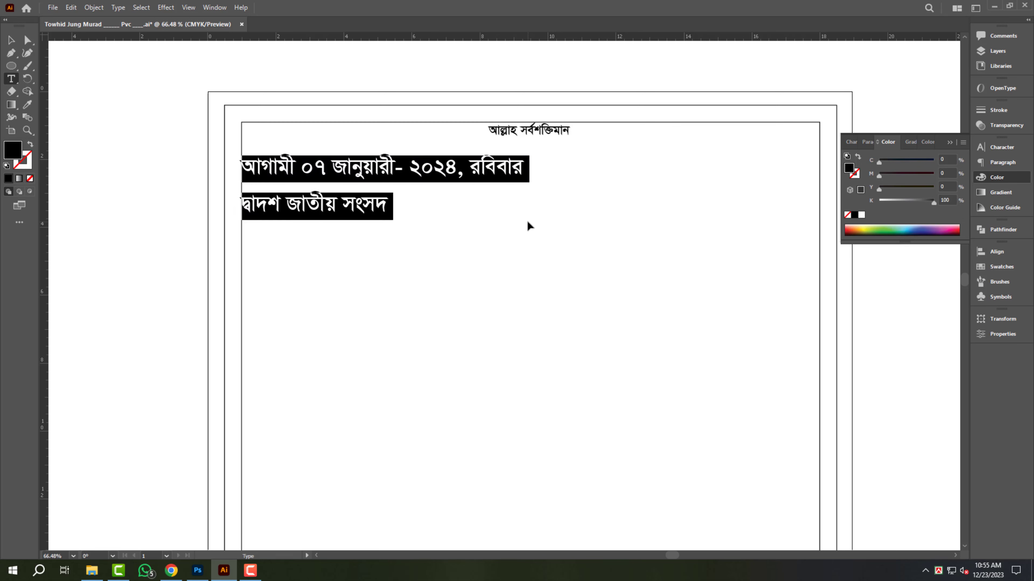
pyautogui.press('Right')
pyautogui.press('BackSpace')
pyautogui.press('Escape')
# Step: Duplicate the two-line text block just below itself and replace the copy's text with the four cut lines
pyautogui.moveTo(505, 169); pyautogui.dragTo(497, 237)
pyautogui.doubleClick(424, 242)
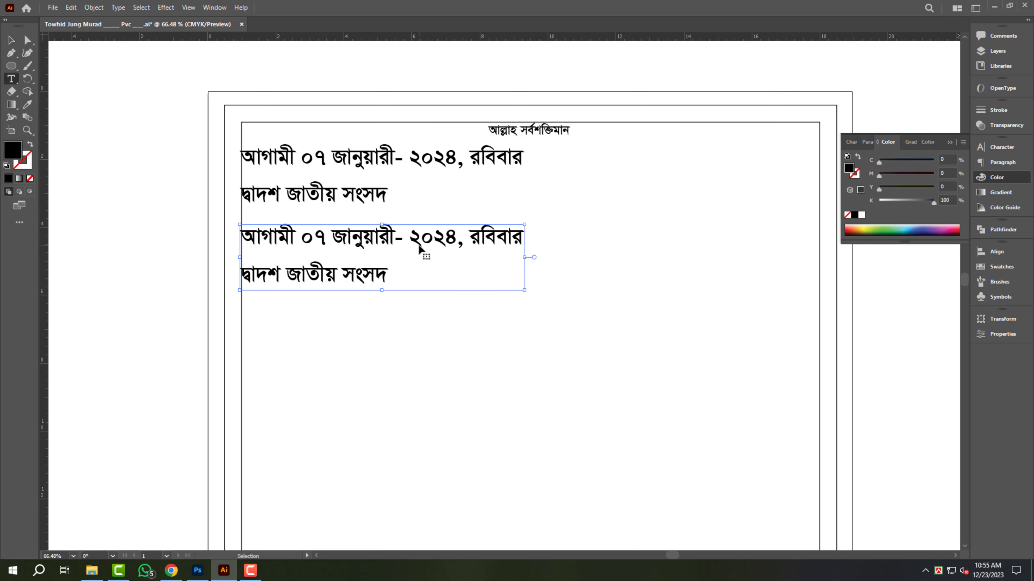
pyautogui.hotkey('ctrl', 'a')
pyautogui.hotkey('ctrl', 'v')
pyautogui.press('Escape')
# Step: Set the leading of both text blocks to 60 pt
pyautogui.keyDown('shift'); pyautogui.click(373, 200); pyautogui.keyUp('shift')
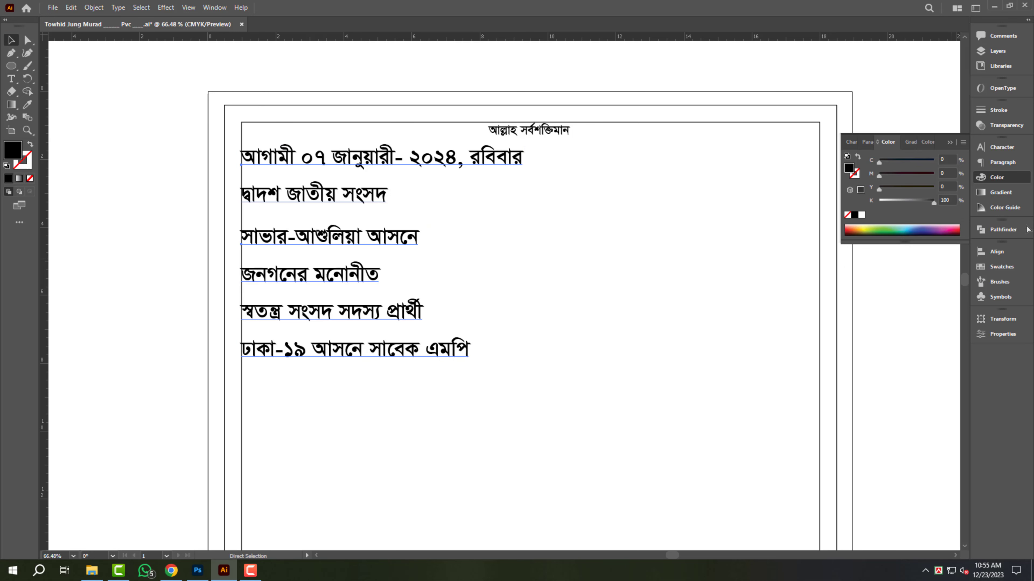
pyautogui.hotkey('ctrl', 't')
pyautogui.write('60')
pyautogui.press('Return')
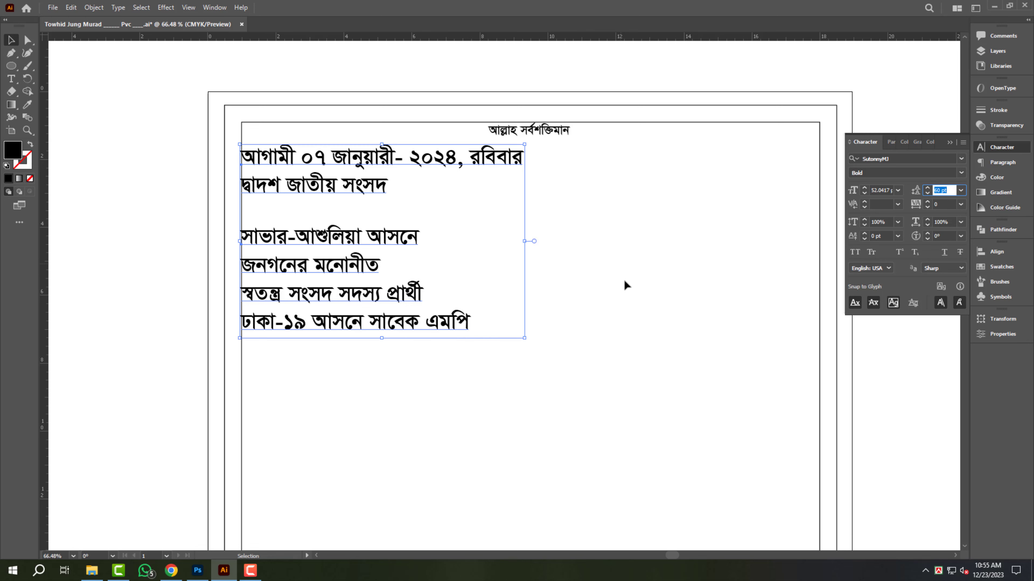
# Step: Move the four-line block down and place the decorative "নির্বাচনে" lettering in the gap under the two-line text
pyautogui.click(488, 287)
pyautogui.click(348, 293)
pyautogui.moveTo(376, 293); pyautogui.dragTo(376, 347)
pyautogui.moveTo(457, 246); pyautogui.dragTo(374, 246)
pyautogui.moveTo(202, 246); pyautogui.dragTo(389, 240)
pyautogui.moveTo(389, 222); pyautogui.dragTo(511, 301)
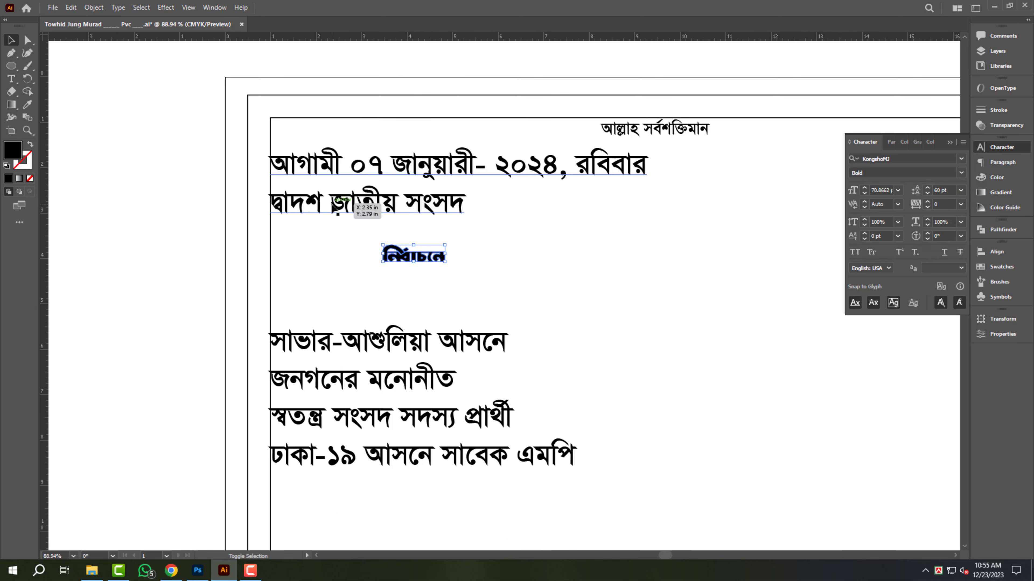
# Step: Left-align the "নির্বাচনে" lettering with the two-line text, enlarge it to the second line's width and nudge it up beneath that line
pyautogui.keyDown('shift'); pyautogui.click(342, 206); pyautogui.keyUp('shift')
pyautogui.click(992, 253)
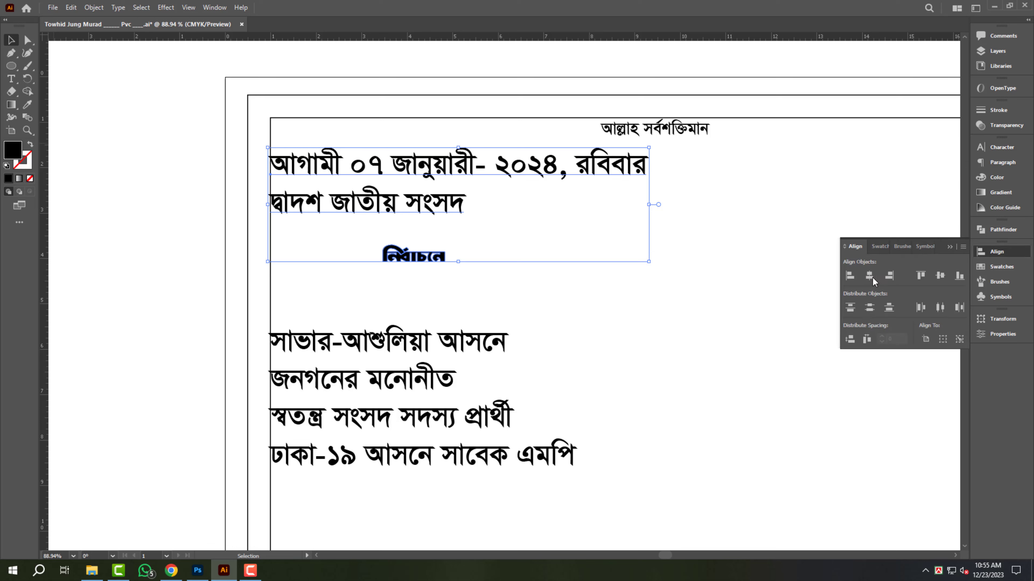
pyautogui.click(855, 278)
pyautogui.click(605, 331)
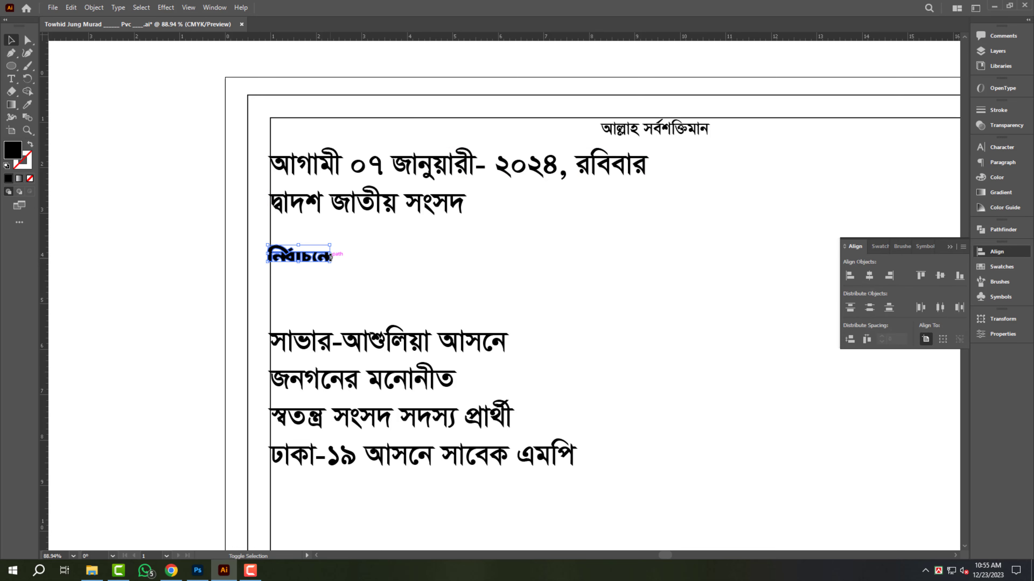
pyautogui.moveTo(331, 257); pyautogui.dragTo(467, 255)
pyautogui.hotkey('shift', 'Up')
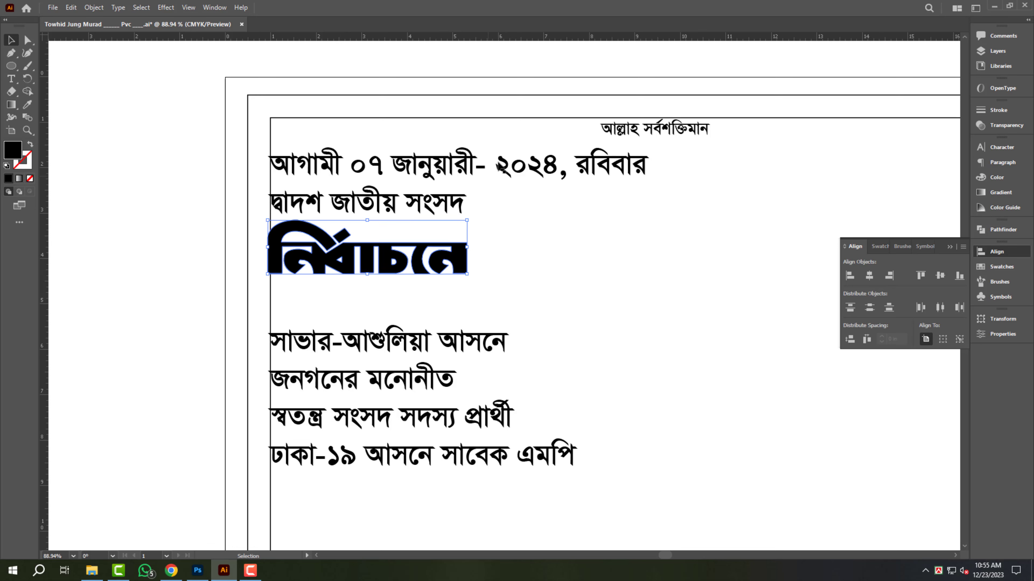
# Step: Split the date line "আগামী ০৭ জানুয়ারী- ২০২৪, রবিবার" from "দ্বাদশ জাতীয় সংসদ" so each is a separate text object
pyautogui.tripleClick(496, 173)
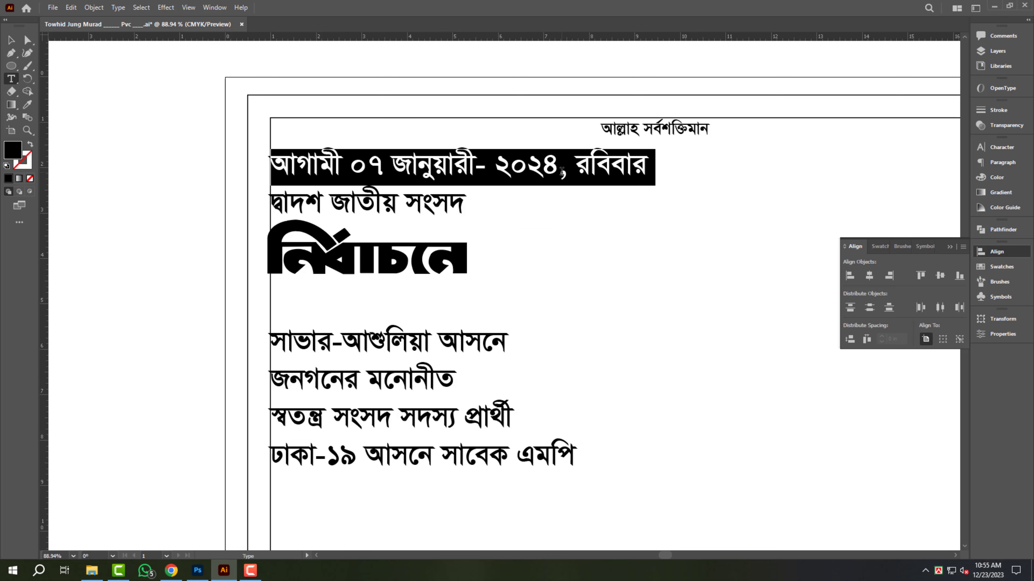
pyautogui.hotkey('ctrl', 'x')
pyautogui.press('Escape')
pyautogui.moveTo(468, 168)
pyautogui.mouseDown()
pyautogui.moveTo(464, 204)
pyautogui.moveTo(464, 166)
pyautogui.mouseUp()
pyautogui.press('t')
pyautogui.tripleClick(435, 163)
pyautogui.hotkey('ctrl', 'v')
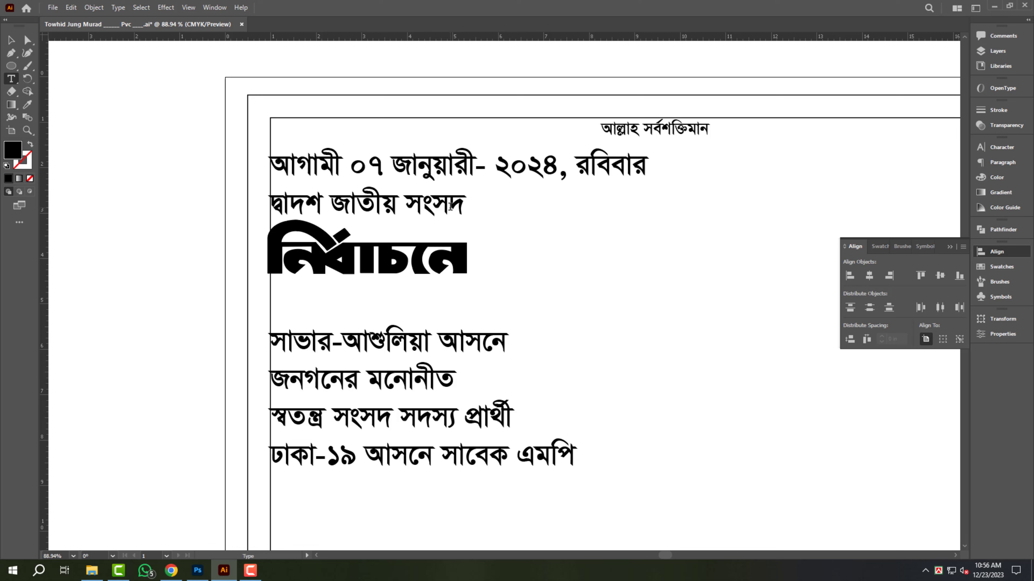
# Step: Shrink the date line to about 7 inches wide, keeping its start at the inner margin
pyautogui.press('Escape')
pyautogui.moveTo(662, 167); pyautogui.dragTo(545, 165)
pyautogui.hotkey('ctrl', 'z')
# Step: Nudge "দ্বাদশ জাতীয় সংসদ" and the "নির্বাচনে" lettering up to tighten the spacing, and shift the whole text column slightly right
pyautogui.click(447, 207)
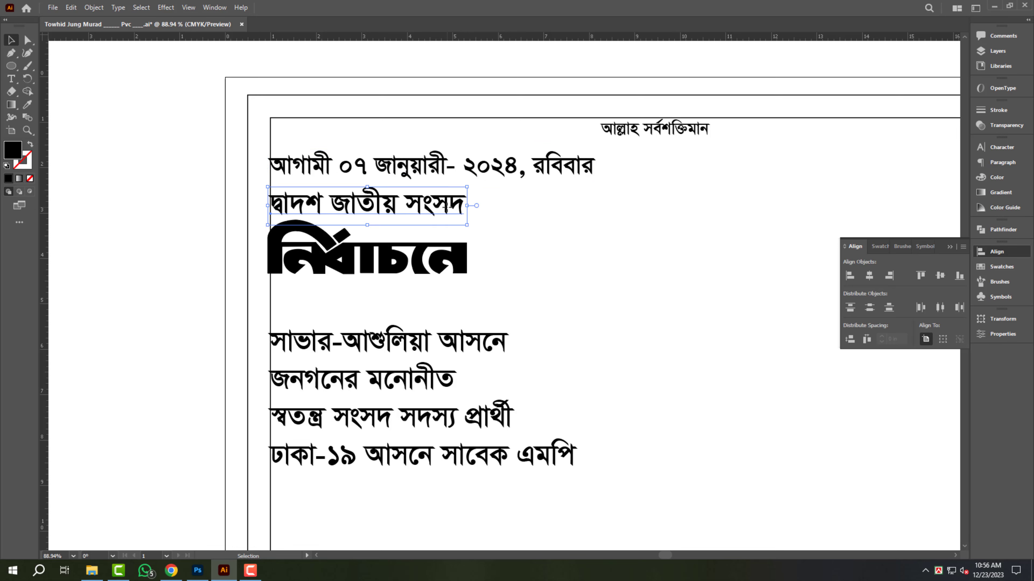
pyautogui.press('Up')
pyautogui.press('Up')
pyautogui.click(426, 244)
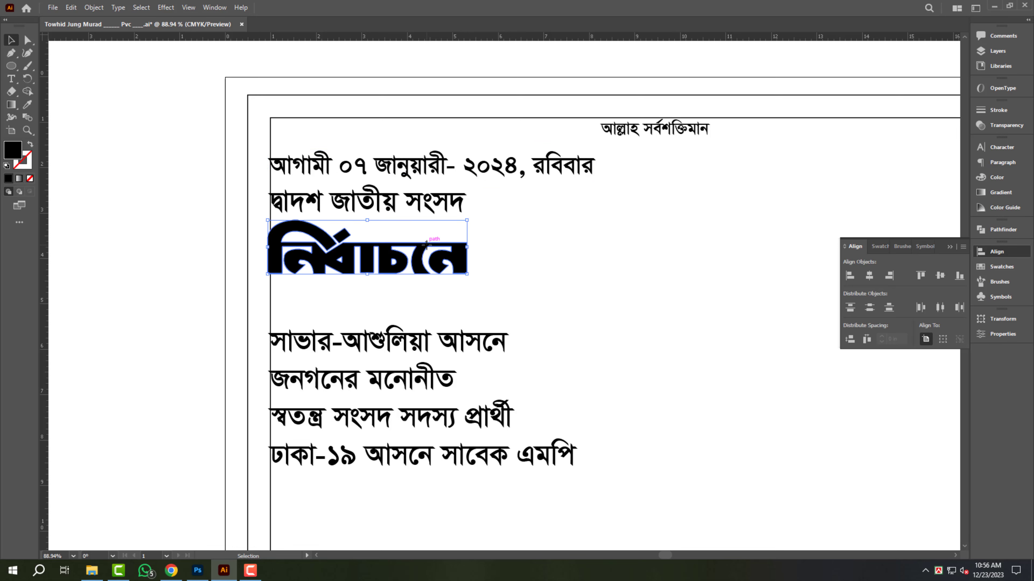
pyautogui.hotkey('ctrl', 'a')
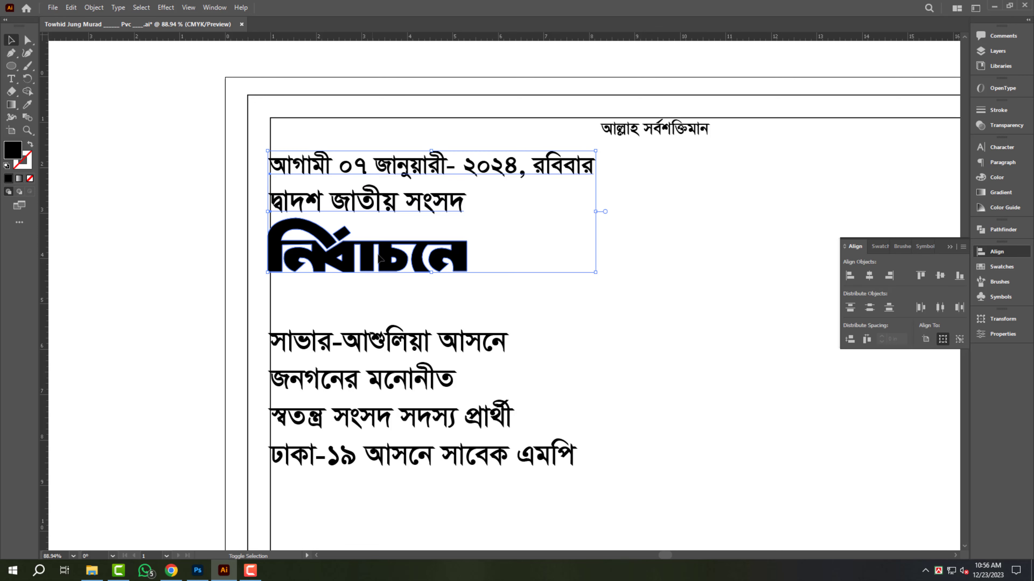
pyautogui.press('Right')
pyautogui.press('Right')
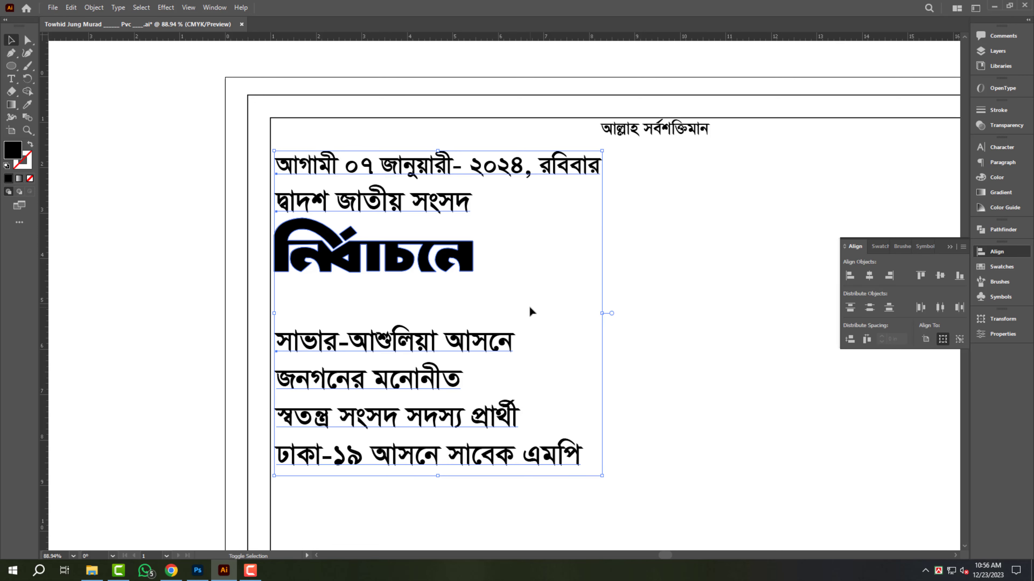
# Step: Copy the outer margin frame in place, shorten the copy to a strip about 1 inch high at the poster's top, and fill it black
pyautogui.scroll(-5, 383, 231)
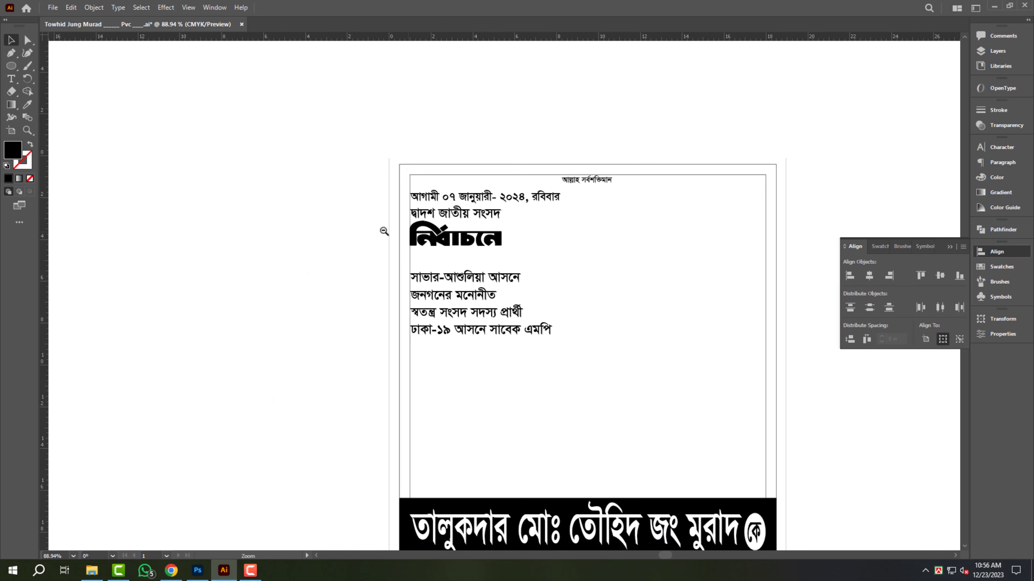
pyautogui.click(705, 217)
pyautogui.moveTo(737, 304); pyautogui.dragTo(620, 241)
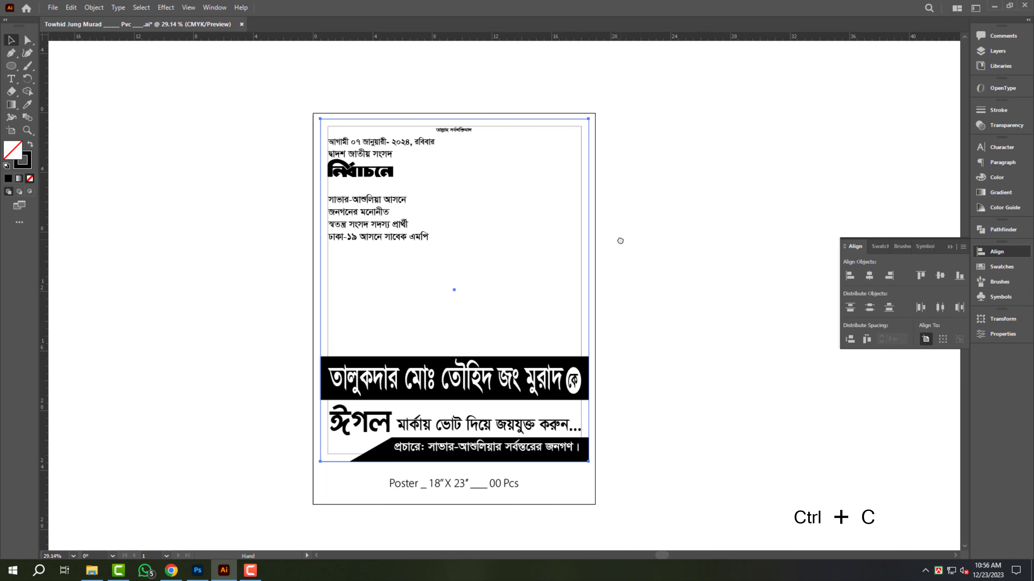
pyautogui.press('v')
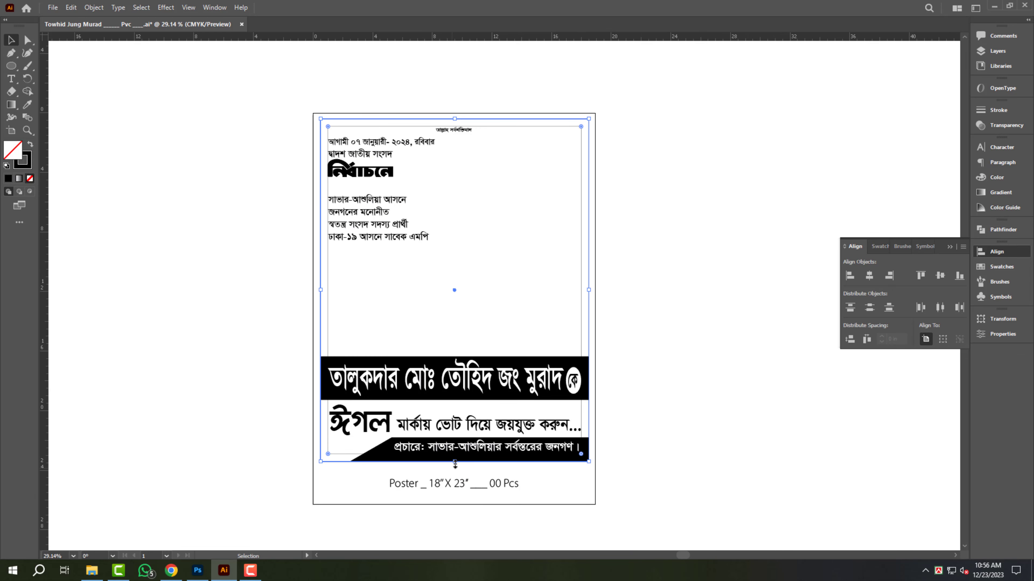
pyautogui.moveTo(455, 465); pyautogui.dragTo(472, 138)
pyautogui.scroll(5, 464, 122)
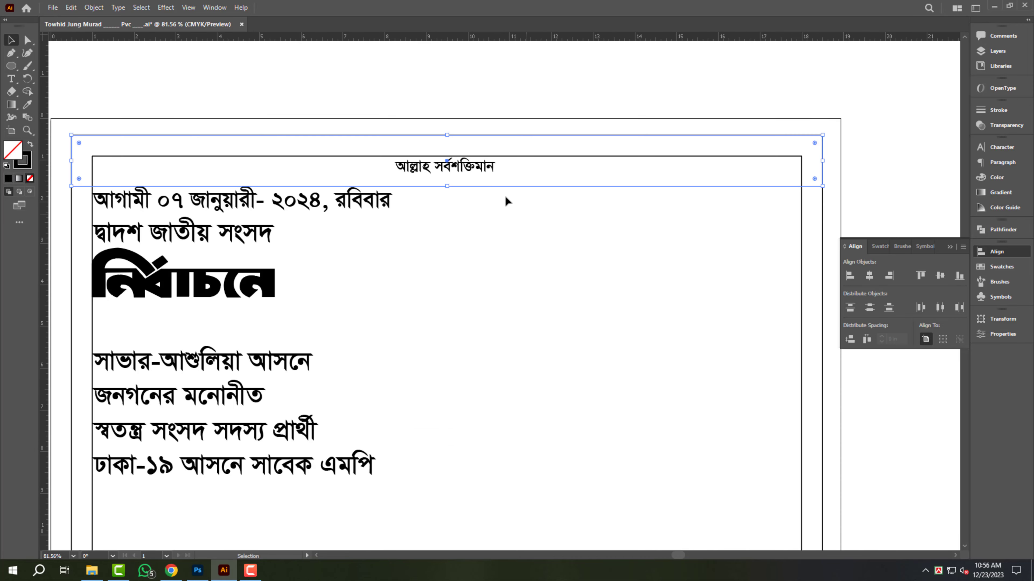
pyautogui.moveTo(448, 184); pyautogui.dragTo(448, 178)
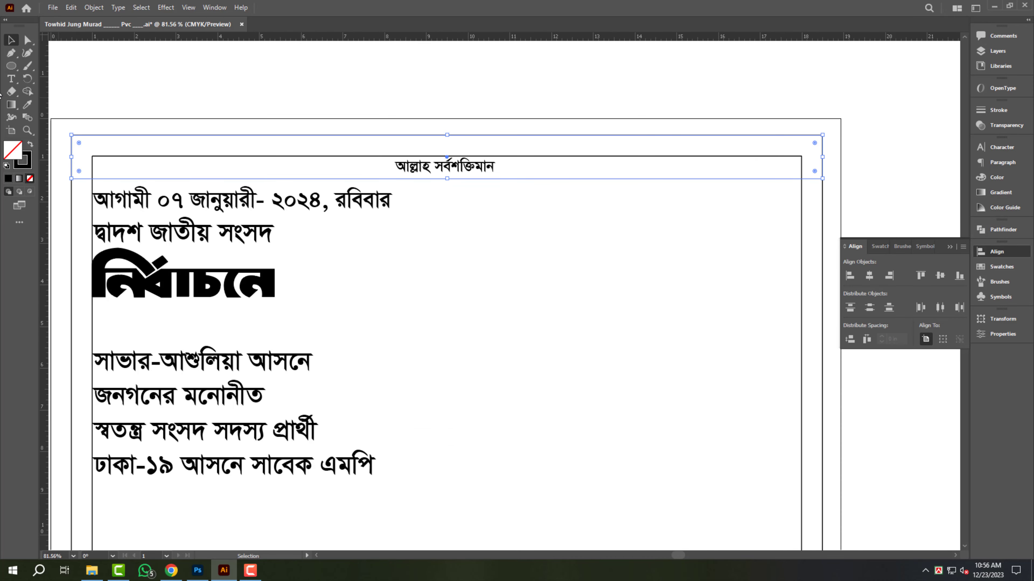
pyautogui.click(29, 148)
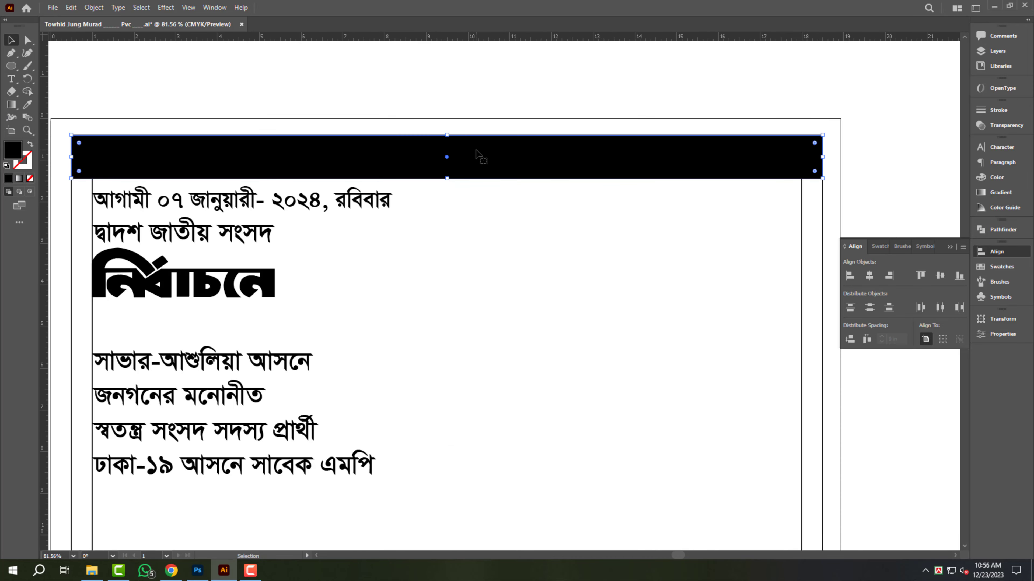
# Step: Select the "আল্লাহ সর্বশক্তিমান" text on the black top strip and colour it white
pyautogui.moveTo(472, 169); pyautogui.dragTo(495, 177)
pyautogui.click(996, 177)
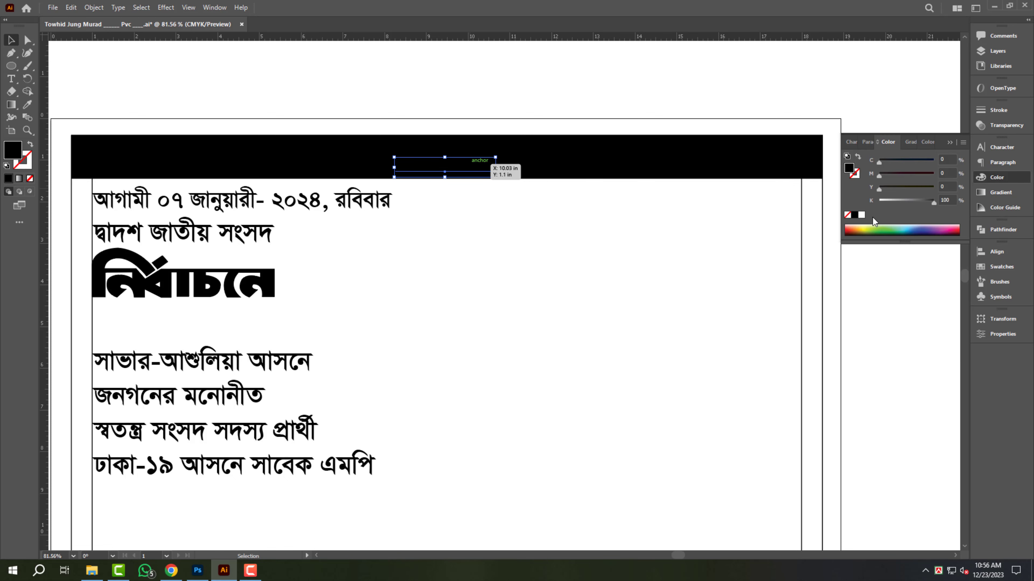
pyautogui.click(862, 215)
pyautogui.click(536, 171)
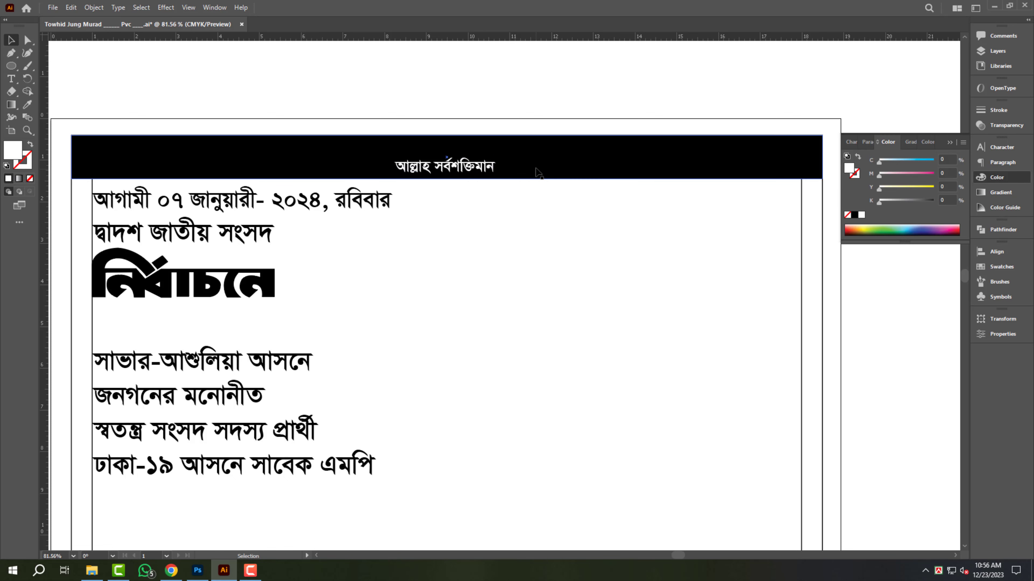
# Step: Move the four-line text block up closer beneath the "নির্বাচনে" lettering
pyautogui.moveTo(484, 182); pyautogui.dragTo(443, 264)
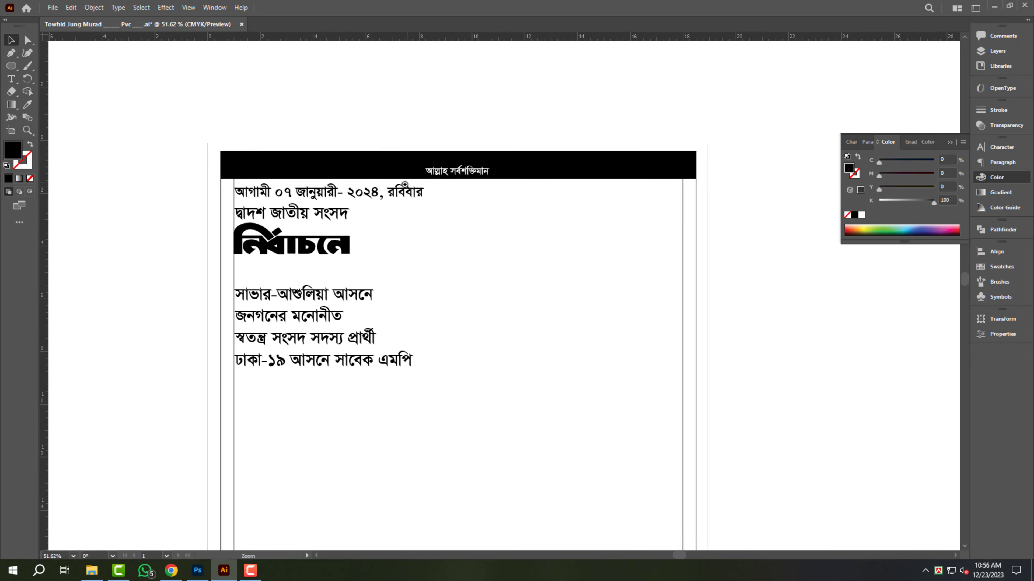
pyautogui.moveTo(421, 302)
pyautogui.mouseDown()
pyautogui.moveTo(427, 224)
pyautogui.moveTo(407, 311)
pyautogui.mouseUp()
pyautogui.moveTo(424, 275); pyautogui.dragTo(433, 290)
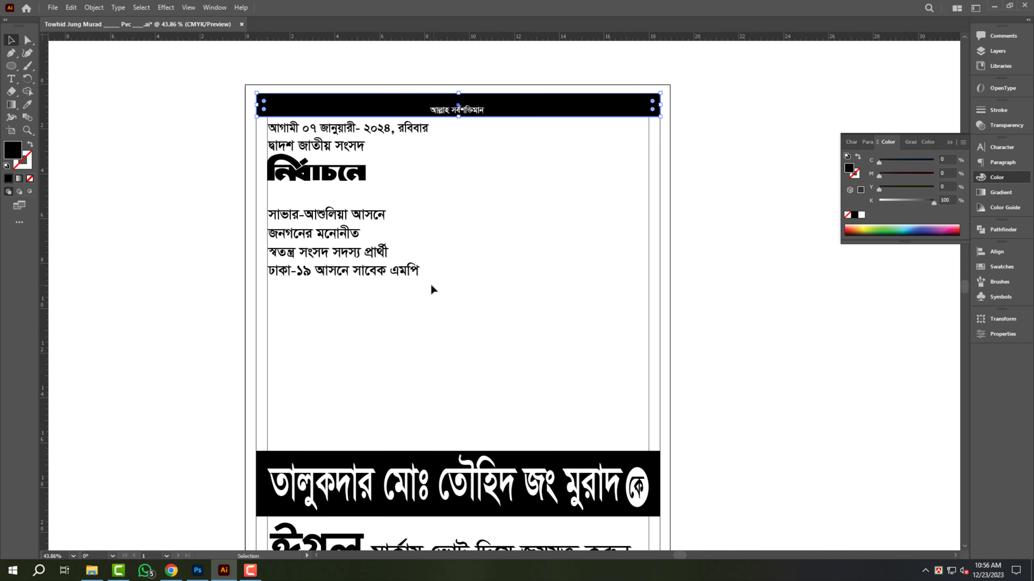
pyautogui.click(373, 230)
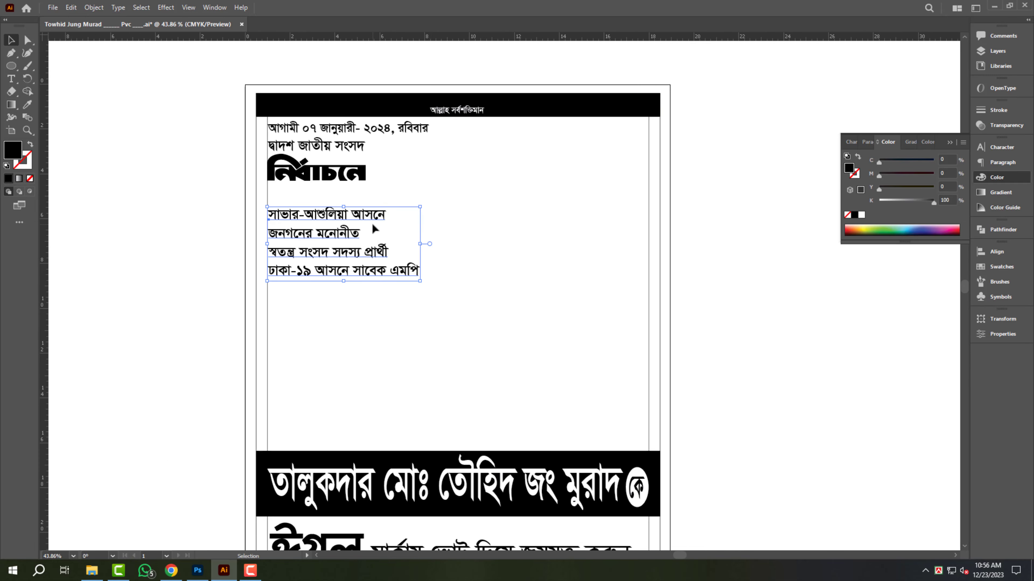
pyautogui.moveTo(345, 241); pyautogui.dragTo(335, 228)
# Step: Split the last two lines of the four-line block into a separate text object placed just below the remaining two lines
pyautogui.press('t')
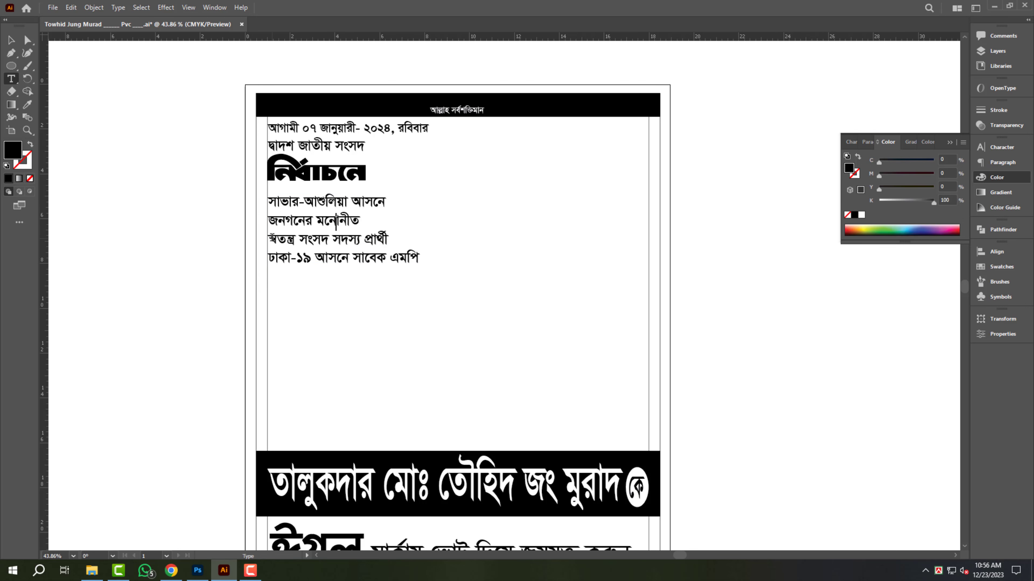
pyautogui.moveTo(271, 238); pyautogui.dragTo(502, 267)
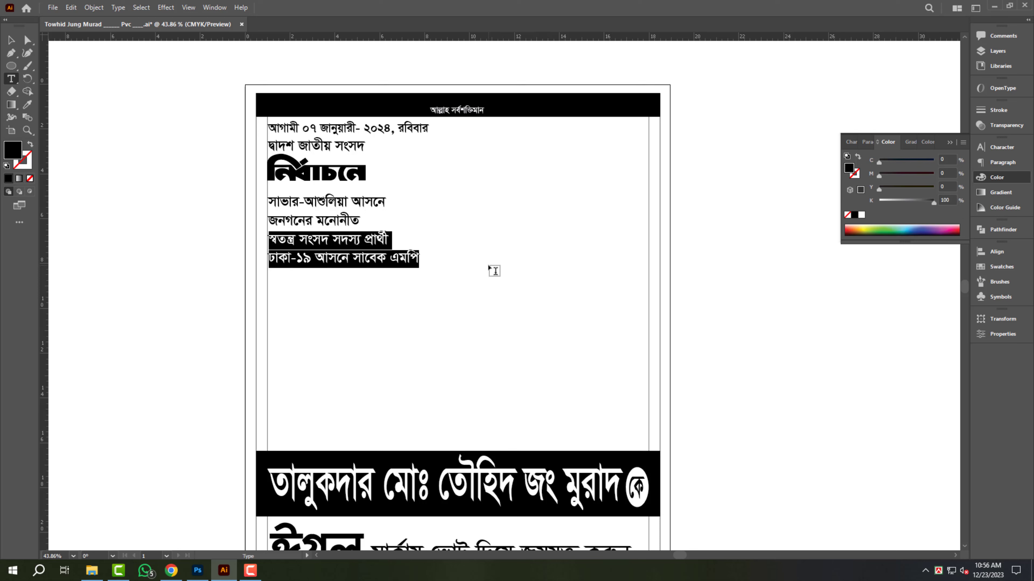
pyautogui.hotkey('ctrl', 'x')
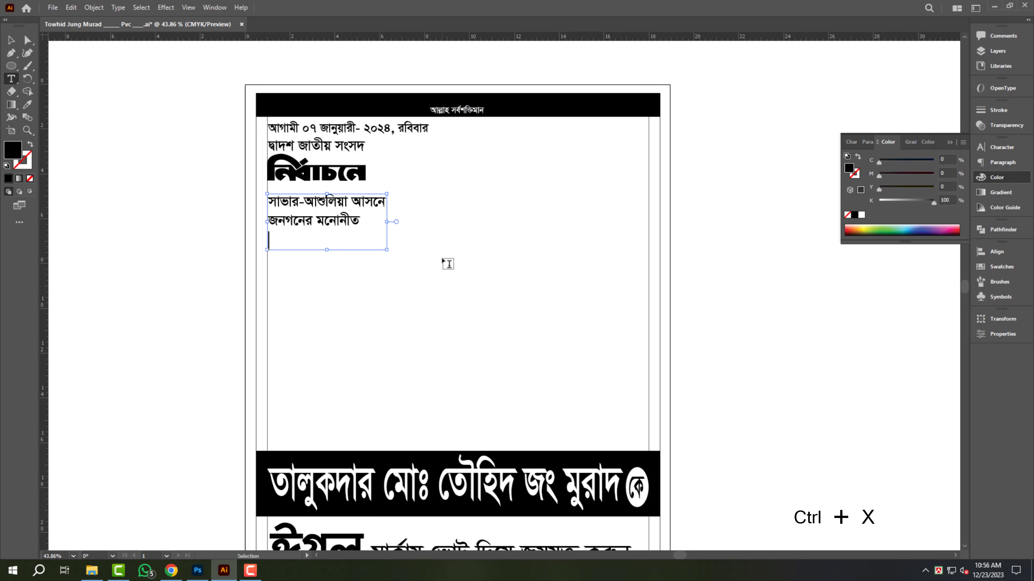
pyautogui.press('Escape')
pyautogui.moveTo(391, 215); pyautogui.dragTo(392, 260)
pyautogui.press('t')
pyautogui.click(331, 250)
pyautogui.hotkey('ctrl', 'a')
pyautogui.hotkey('ctrl', 'v')
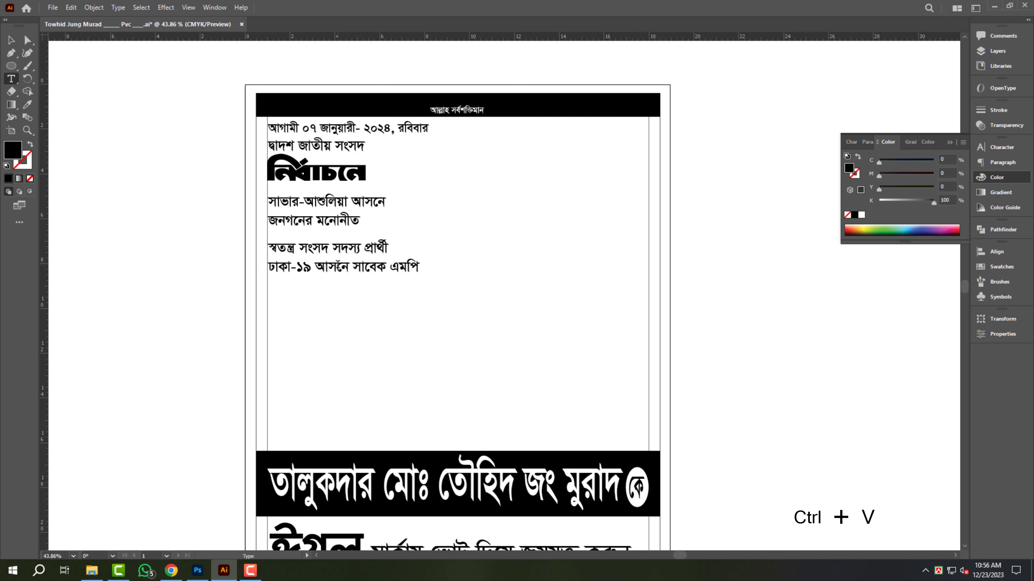
pyautogui.press('Escape')
pyautogui.hotkey('ctrl', 'shift', 'a')
pyautogui.moveTo(285, 158); pyautogui.dragTo(355, 255)
pyautogui.keyDown('ctrl'); pyautogui.click(391, 326); pyautogui.keyUp('ctrl')
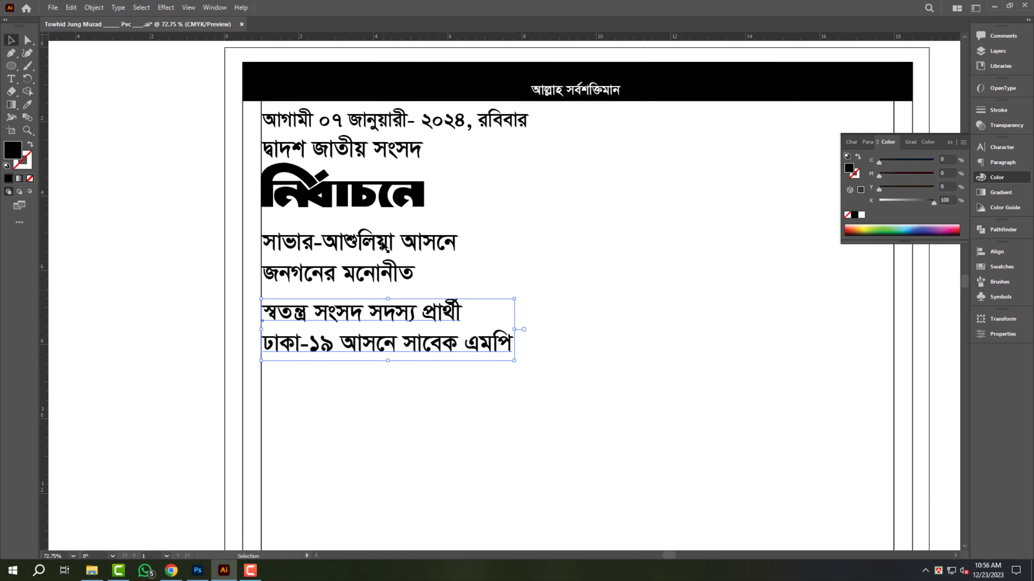
pyautogui.keyDown('ctrl'); pyautogui.click(397, 250); pyautogui.keyUp('ctrl')
pyautogui.keyDown('shift'); pyautogui.click(403, 150); pyautogui.keyUp('shift')
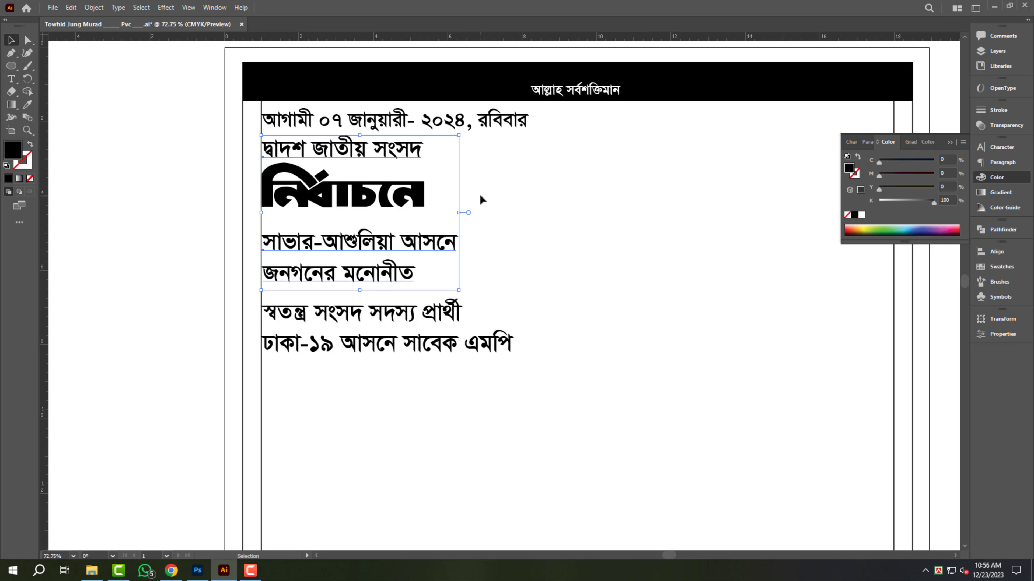
pyautogui.hotkey('shift', 'Up')
pyautogui.hotkey('ctrl', 'z')
# Step: Nudge the "নির্বাচনে" lettering slightly up towards the "দ্বাদশ জাতীয় সংসদ" line
pyautogui.click(418, 196)
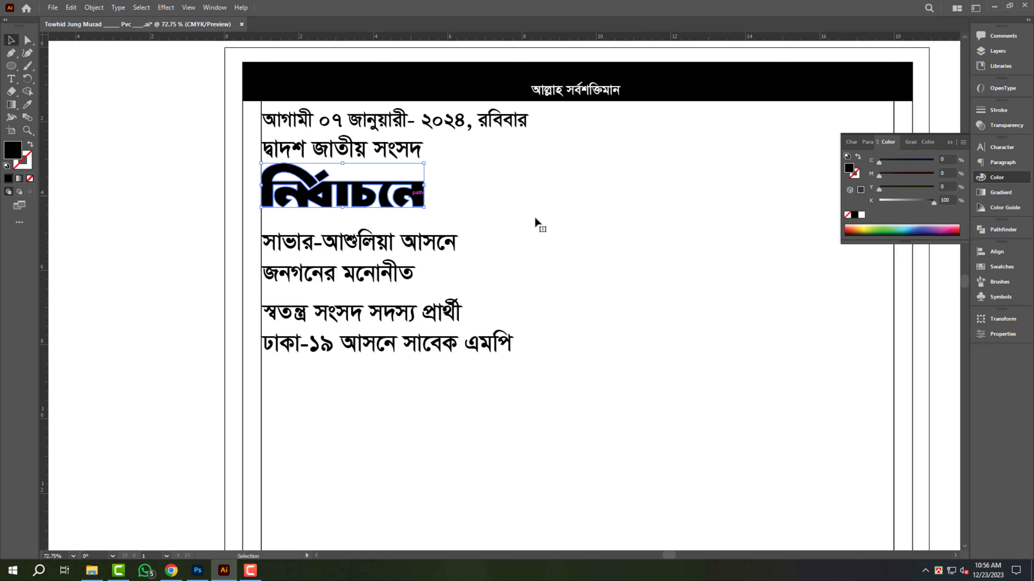
pyautogui.hotkey('shift', 'Up')
pyautogui.hotkey('ctrl', 'z')
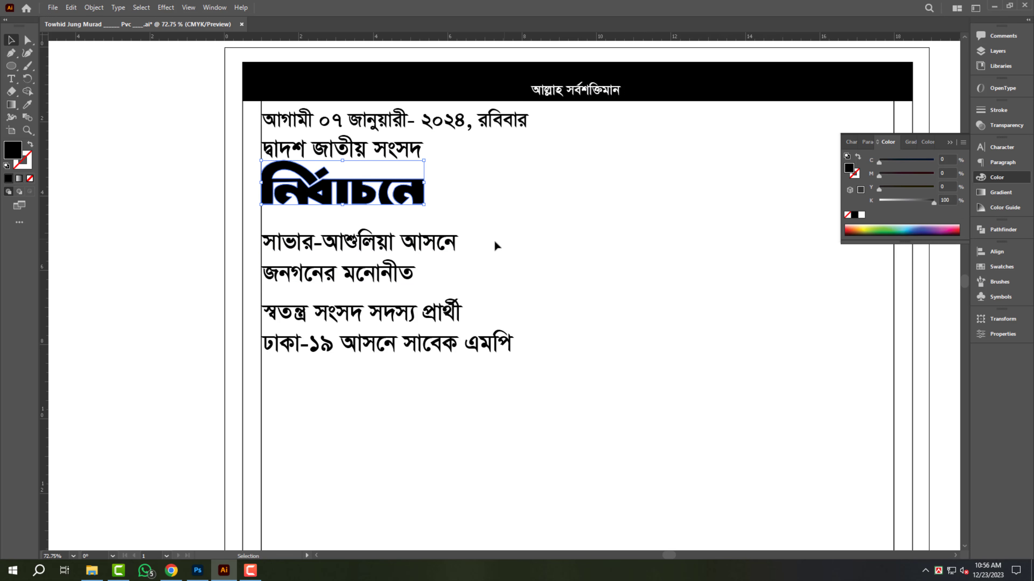
# Step: Move both two-line text blocks up beneath the "নির্বাচনে" lettering and tighten the line spacing of the "সাভার-আশুলিয়া আসনে" block
pyautogui.click(436, 245)
pyautogui.hotkey('shift', 'Up')
pyautogui.hotkey('shift', 'Up')
pyautogui.hotkey('shift', 'Up')
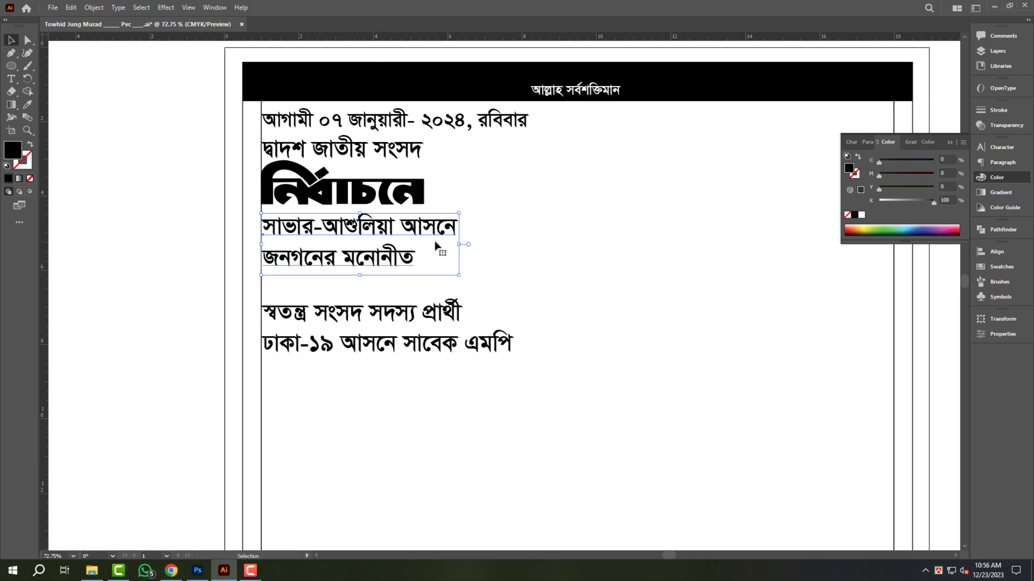
pyautogui.hotkey('alt', 'Up')
pyautogui.hotkey('alt', 'Up')
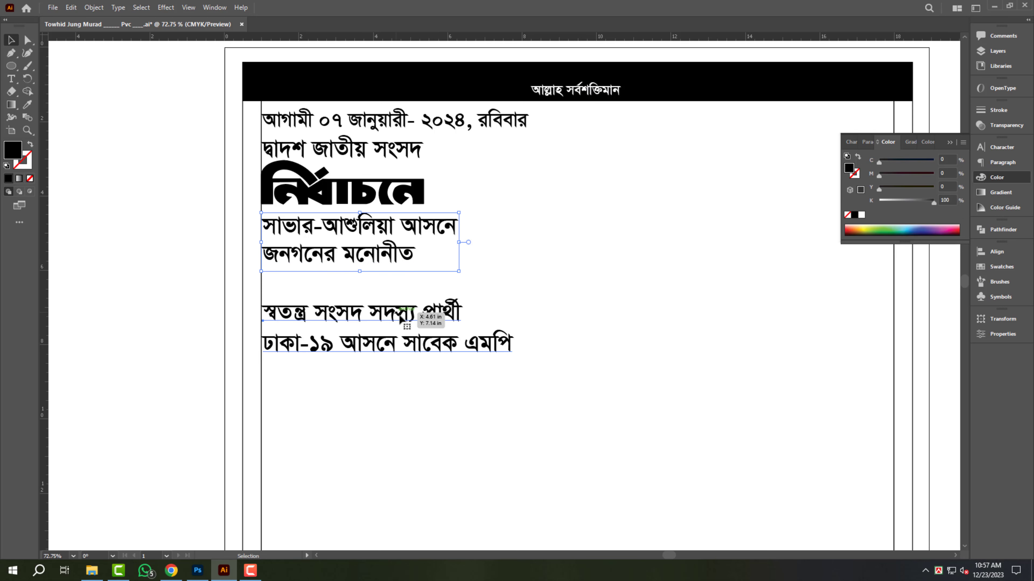
pyautogui.moveTo(423, 316); pyautogui.dragTo(423, 287)
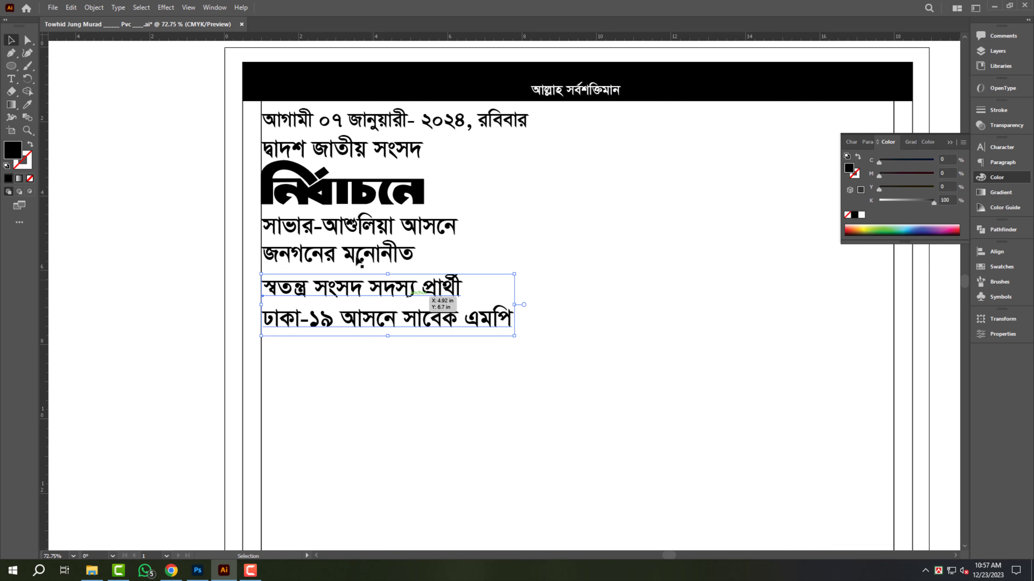
# Step: Copy the black top strip down over the "ঢাকা-১৯" line, shorten it to about 7.6 inches wide and round its right end
pyautogui.moveTo(413, 94); pyautogui.dragTo(412, 336)
pyautogui.moveTo(912, 324); pyautogui.dragTo(527, 325)
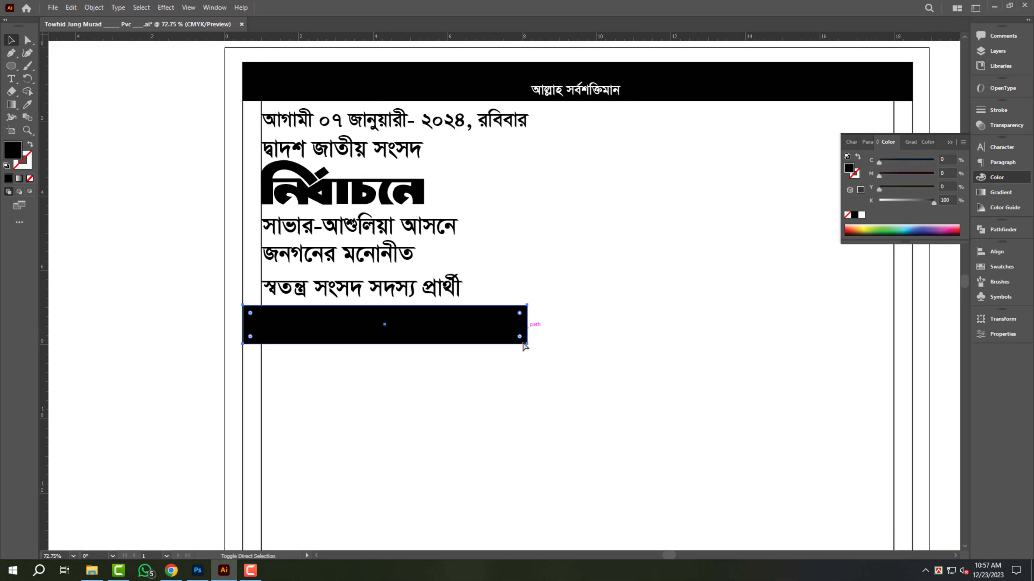
pyautogui.moveTo(239, 318); pyautogui.dragTo(199, 322)
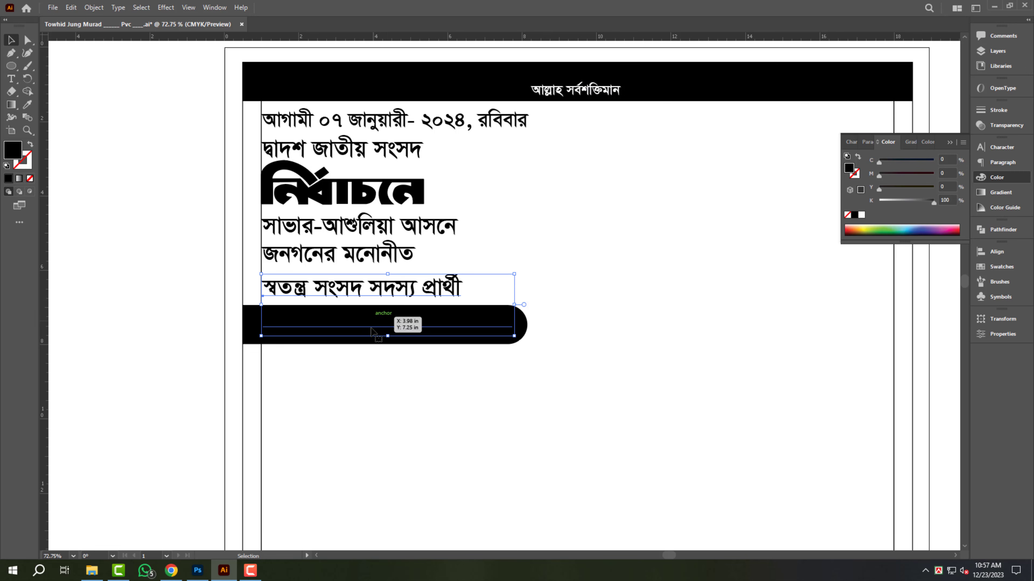
# Step: Cut the "ঢাকা-১৯ আসনে সাবেক এমপি" line out of its text block, leaving only "স্বতন্ত্র সংসদ সদস্য প্রার্থী"
pyautogui.doubleClick(368, 342)
pyautogui.press('Escape')
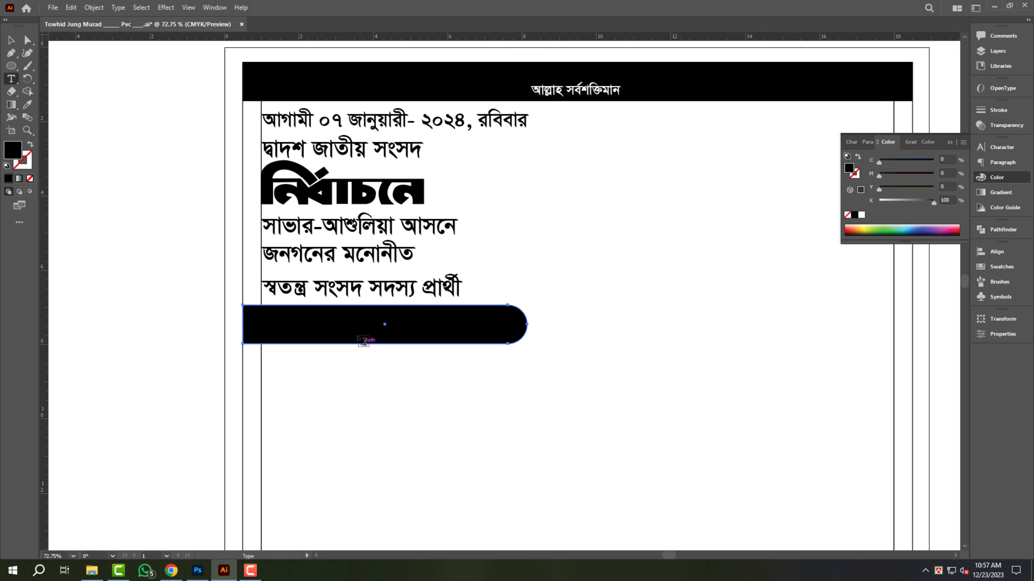
pyautogui.tripleClick(356, 330)
pyautogui.hotkey('ctrl', 'x')
pyautogui.press('BackSpace')
pyautogui.press('Escape')
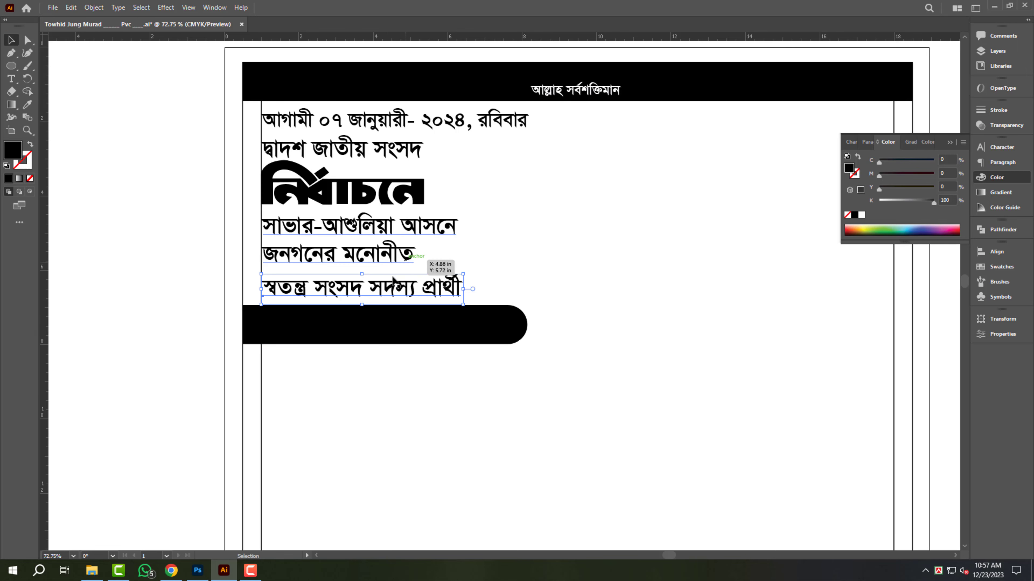
# Step: Scale the "স্বতন্ত্র সংসদ সদস্য প্রার্থী" line down to the width of "জনগনের মনোনীত" and move it and the rounded black strip up
pyautogui.scroll(3, 393, 281)
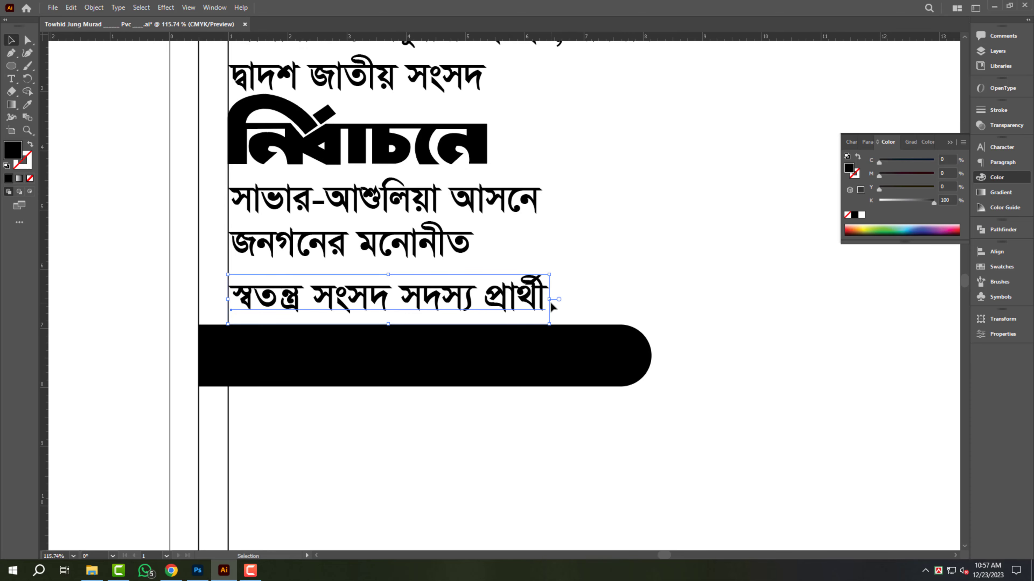
pyautogui.moveTo(548, 300); pyautogui.dragTo(473, 300)
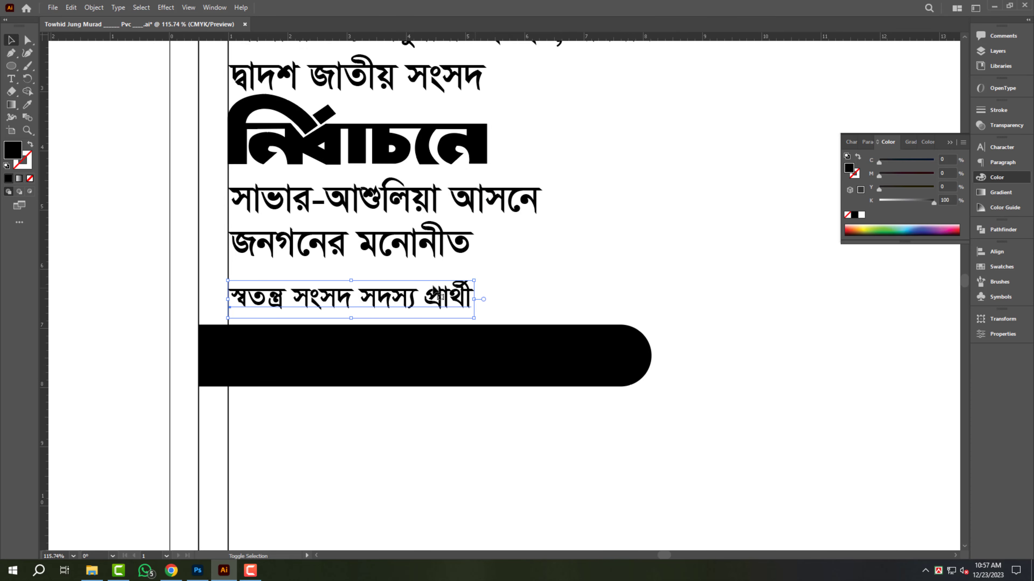
pyautogui.moveTo(467, 369); pyautogui.dragTo(468, 353)
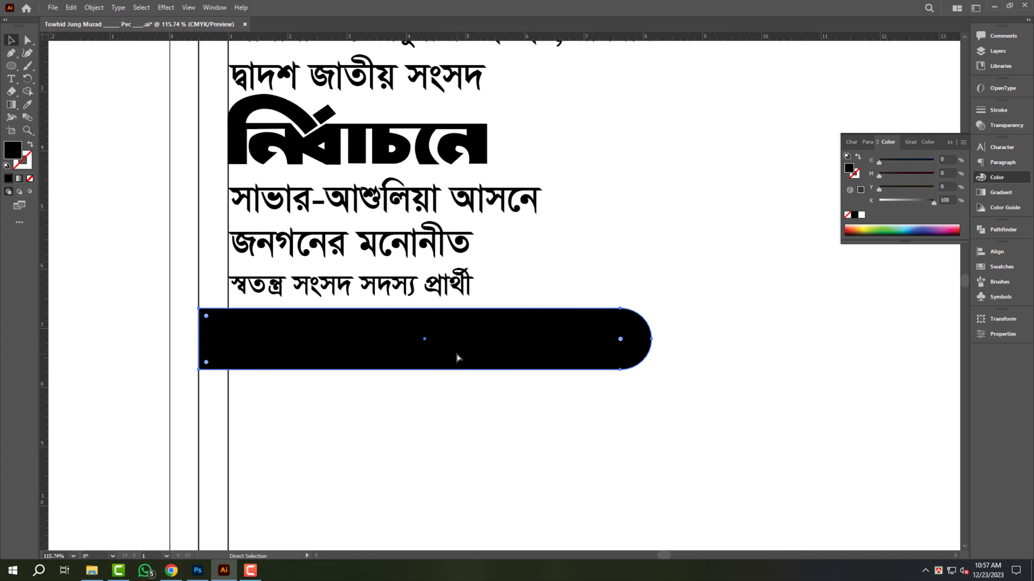
# Step: Duplicate the "স্বতন্ত্র সংসদ সদস্য প্রার্থী" line below the black strip and replace the copy's text with the cut "ঢাকা-১৯ আসনে সাবেক এমপি" line
pyautogui.moveTo(411, 297); pyautogui.dragTo(410, 422)
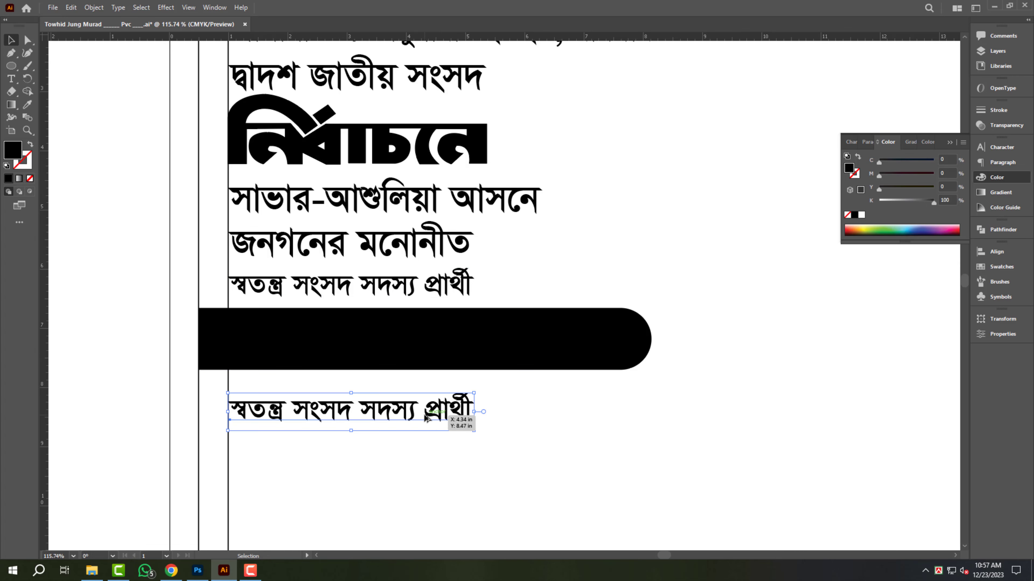
pyautogui.tripleClick(409, 423)
pyautogui.hotkey('ctrl', 'v')
pyautogui.press('Escape')
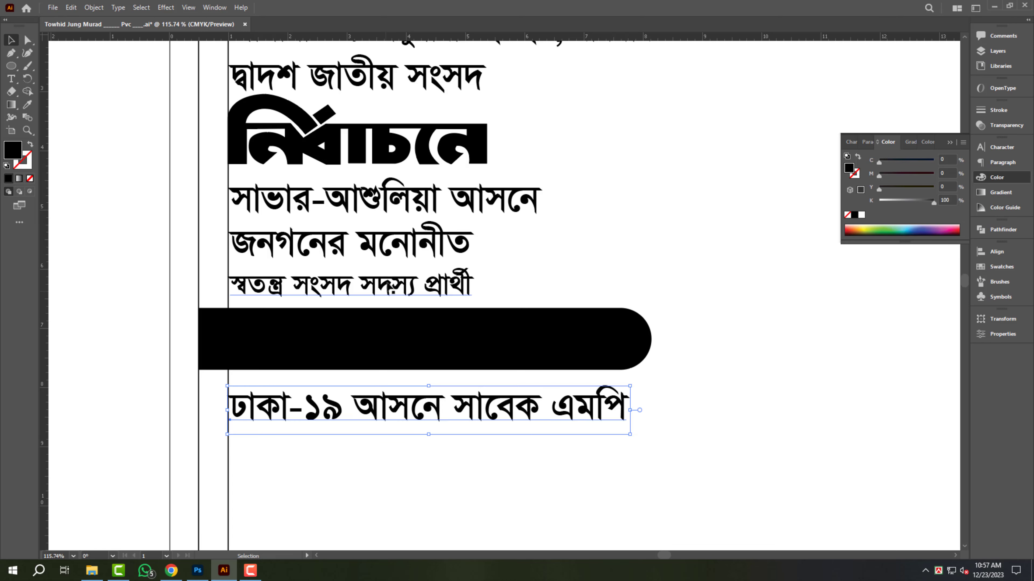
# Step: Move the "স্বতন্ত্র সংসদ সদস্য প্রার্থী" line onto the rounded black strip and colour it white
pyautogui.moveTo(422, 288); pyautogui.dragTo(422, 346)
pyautogui.click(861, 215)
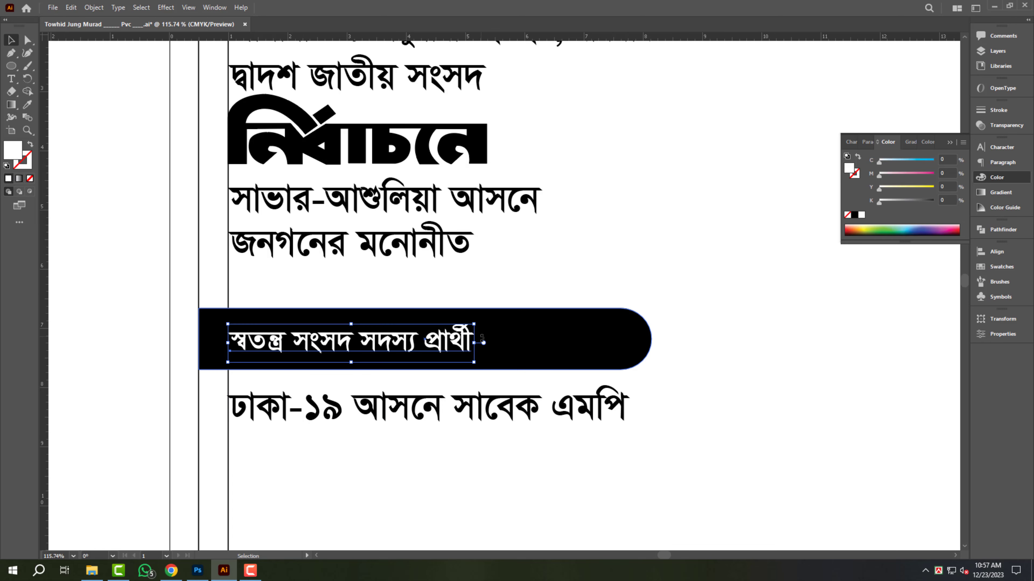
# Step: Set the white strip text's font to KongshoMJ and enlarge it to fill the rounded black strip
pyautogui.hotkey('ctrl', 't')
pyautogui.click(892, 160)
pyautogui.write('k')
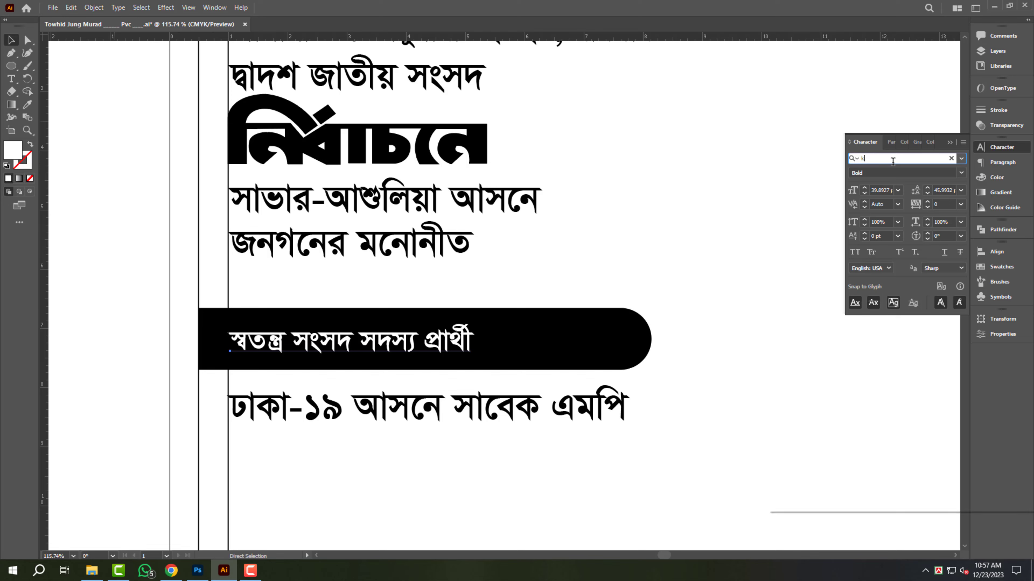
pyautogui.write('ong')
pyautogui.click(913, 312)
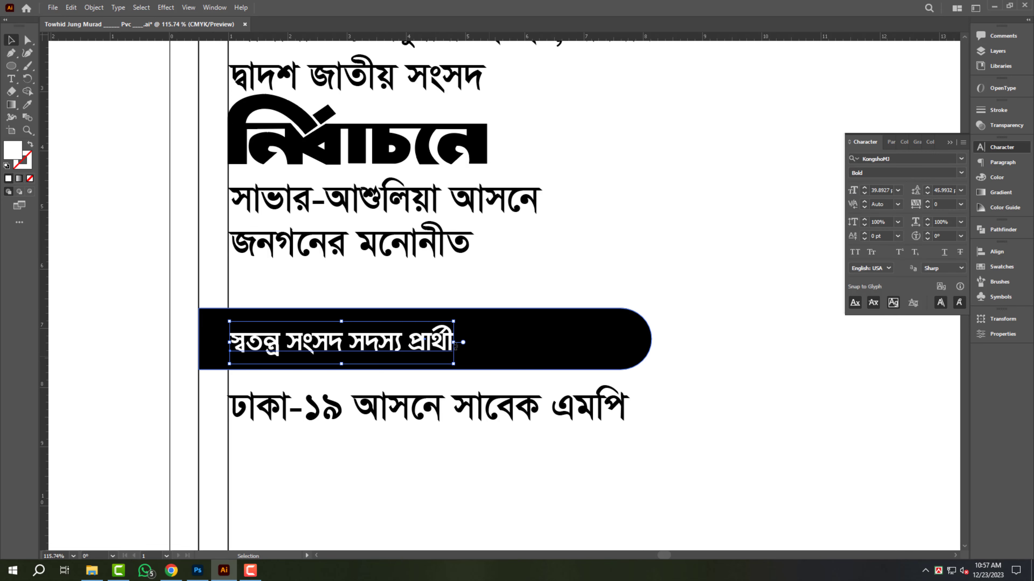
pyautogui.moveTo(563, 347); pyautogui.dragTo(653, 344)
# Step: Move the "ঢাকা-১৯ আসনে সাবেক এমপি" line up close beneath the rounded strip and scale it to the white text's width
pyautogui.click(487, 249)
pyautogui.moveTo(448, 188); pyautogui.dragTo(357, 249)
pyautogui.moveTo(399, 281); pyautogui.dragTo(407, 254)
pyautogui.click(485, 260)
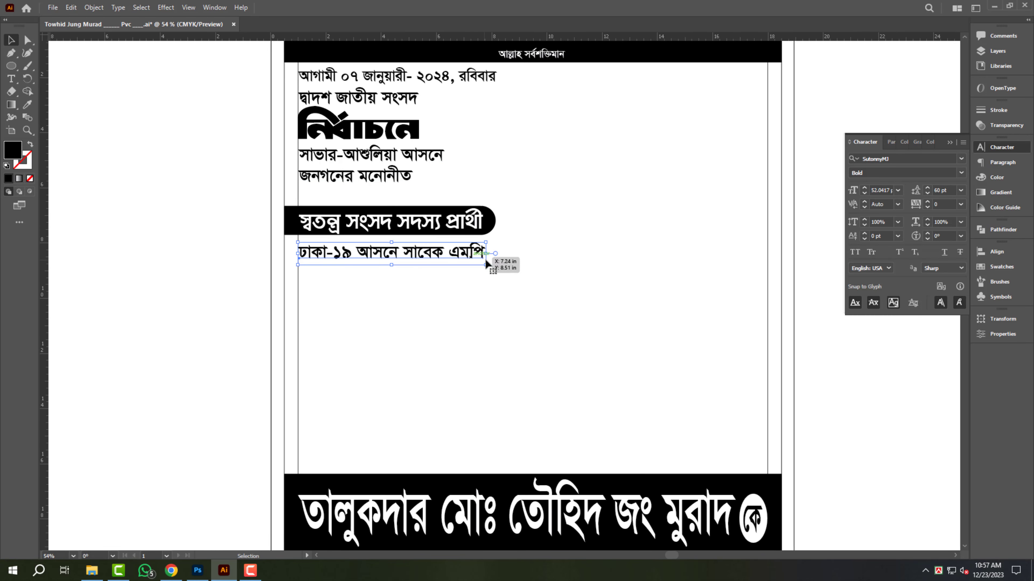
pyautogui.moveTo(485, 254); pyautogui.dragTo(447, 260)
pyautogui.scroll(-1, 441, 262)
pyautogui.moveTo(367, 272); pyautogui.dragTo(367, 224)
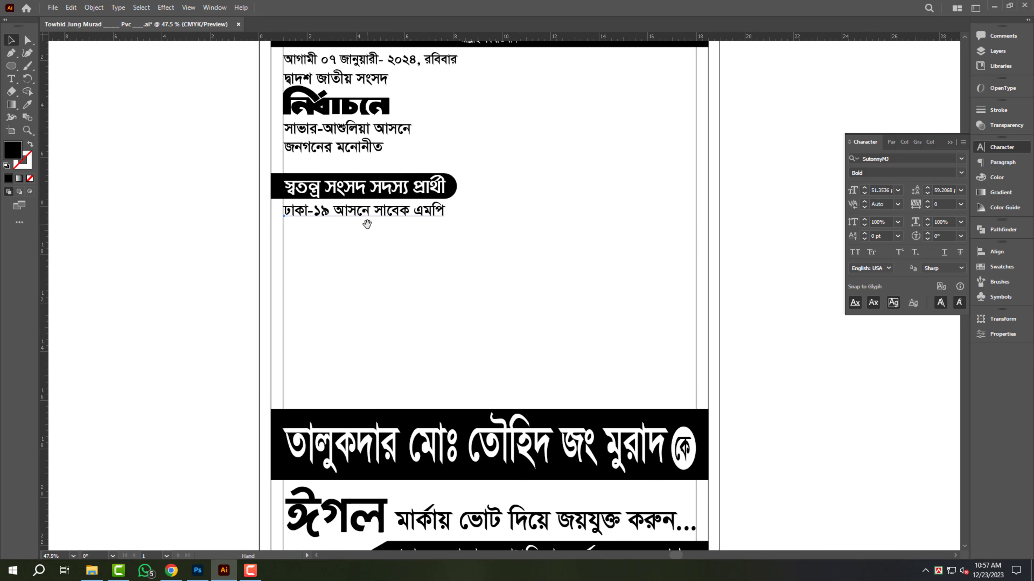
pyautogui.click(773, 176)
pyautogui.scroll(-1, 431, 225)
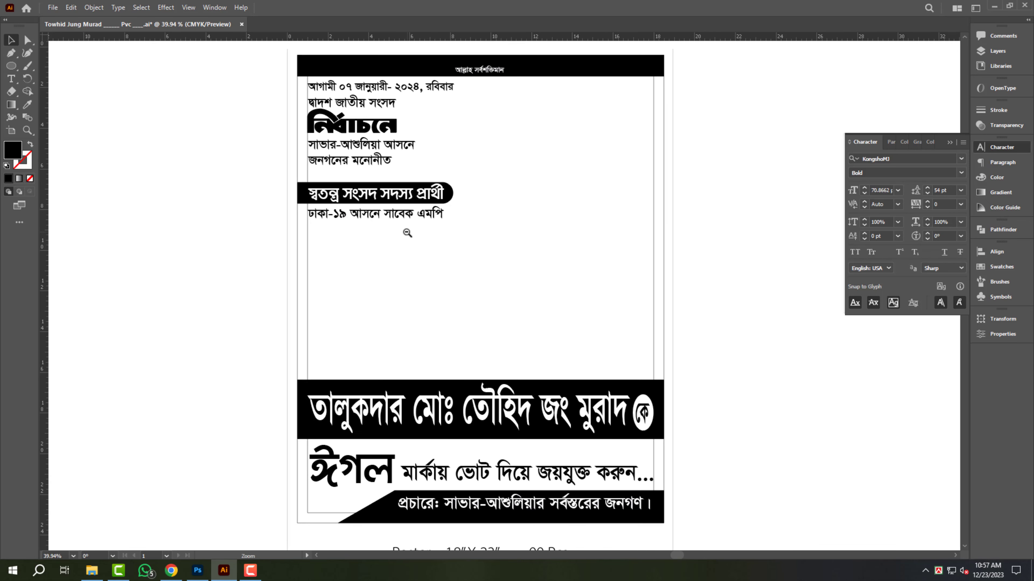
# Step: Switch to the Downloads folder and open the WhatsApp portrait image in Photoshop
pyautogui.click(224, 571)
pyautogui.click(92, 571)
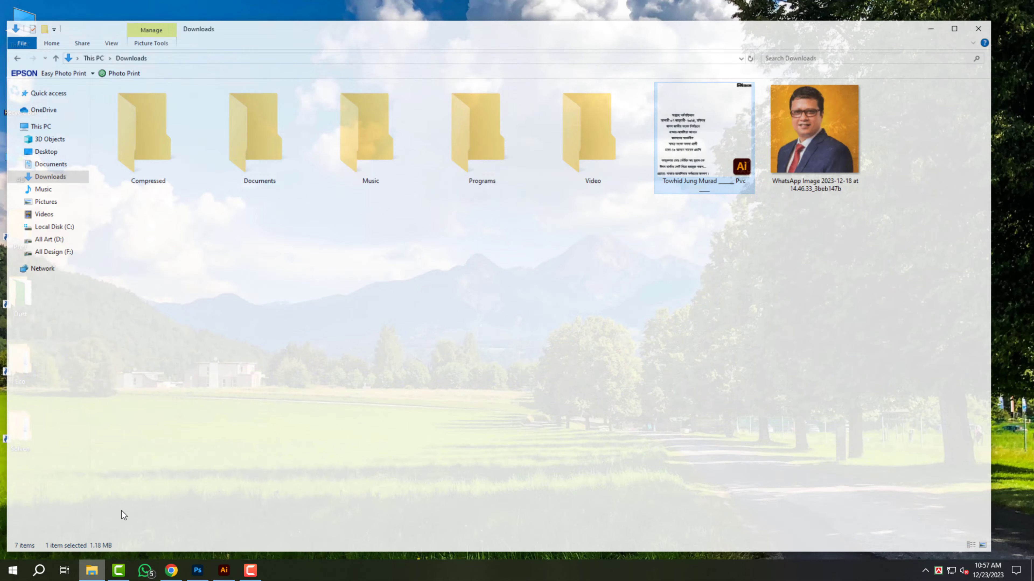
pyautogui.moveTo(856, 175); pyautogui.dragTo(502, 174)
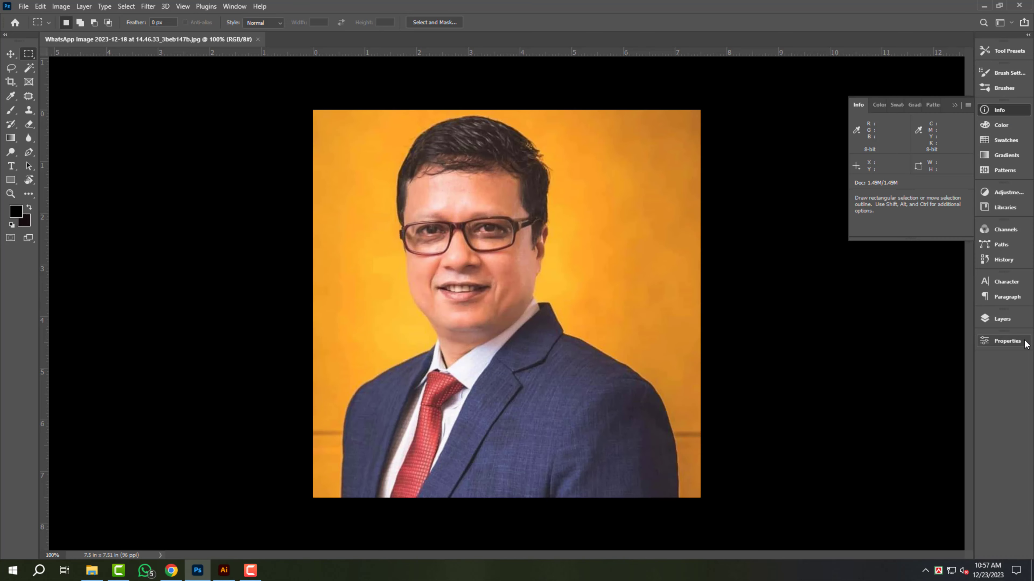
# Step: Unlock the portrait's background layer and resize the image to 22 inches wide with its proportions kept
pyautogui.click(953, 352)
pyautogui.click(60, 6)
pyautogui.click(77, 86)
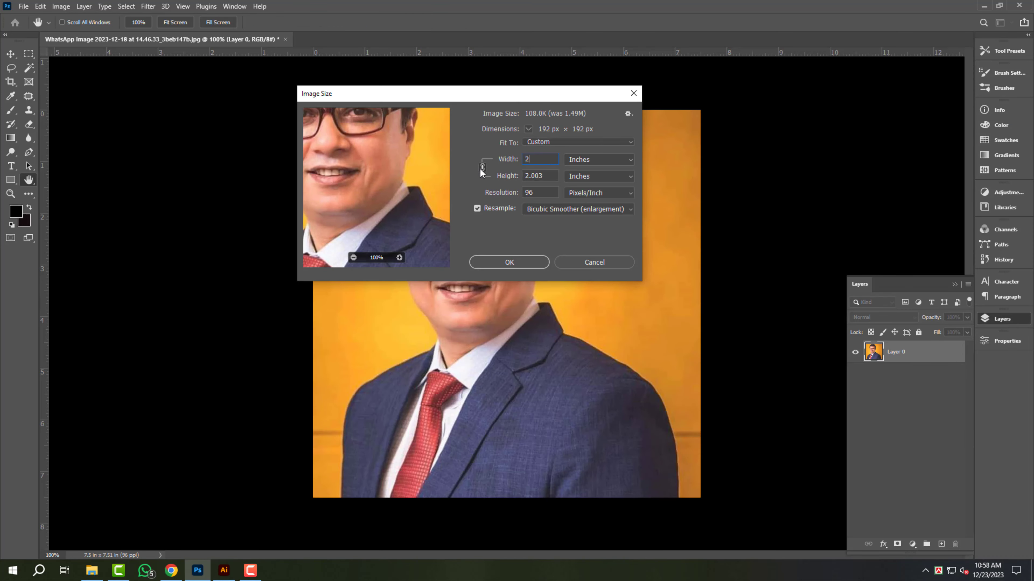
pyautogui.click(498, 261)
# Step: Apply a Smart Blur to the portrait with radius 3.0, threshold 25.0 and low quality in normal mode
pyautogui.click(148, 7)
pyautogui.moveTo(158, 143)
pyautogui.click(304, 236)
pyautogui.moveTo(770, 303); pyautogui.dragTo(800, 372)
pyautogui.press('Return')
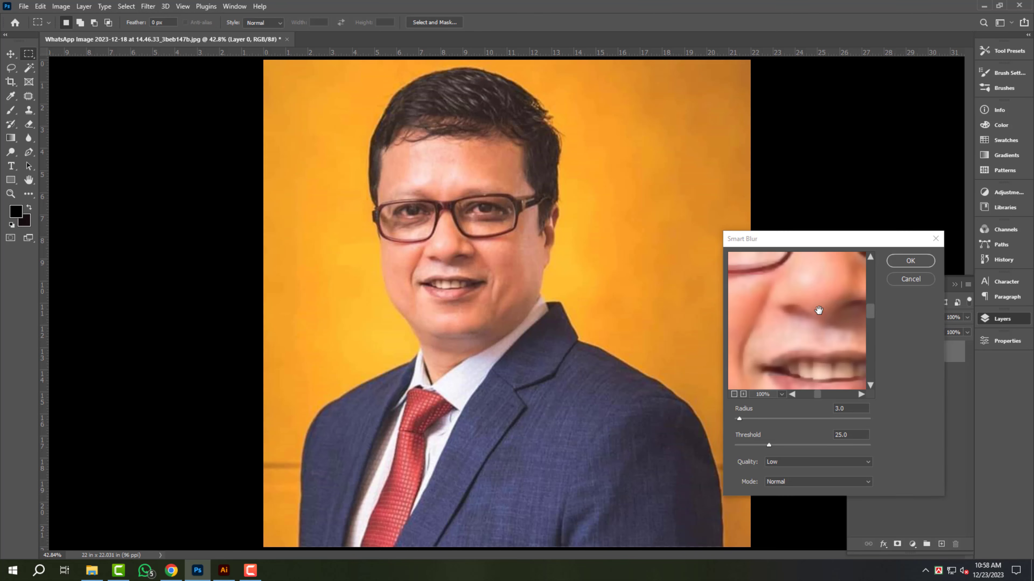
# Step: Select the man in the portrait with Select Subject and feather the selection's edge
pyautogui.press('v')
pyautogui.click(1007, 341)
pyautogui.click(910, 433)
pyautogui.click(29, 68)
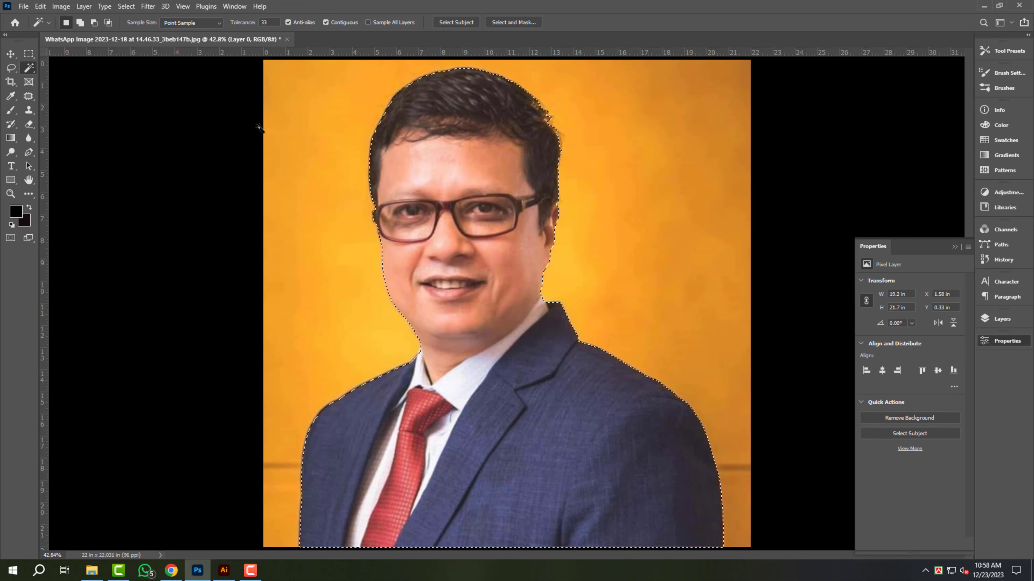
pyautogui.rightClick(472, 144)
pyautogui.click(497, 174)
pyautogui.press('Return')
# Step: Cut the selected man onto a new layer and delete the leftover orange background layer
pyautogui.click(1001, 319)
pyautogui.hotkey('ctrl', 'x')
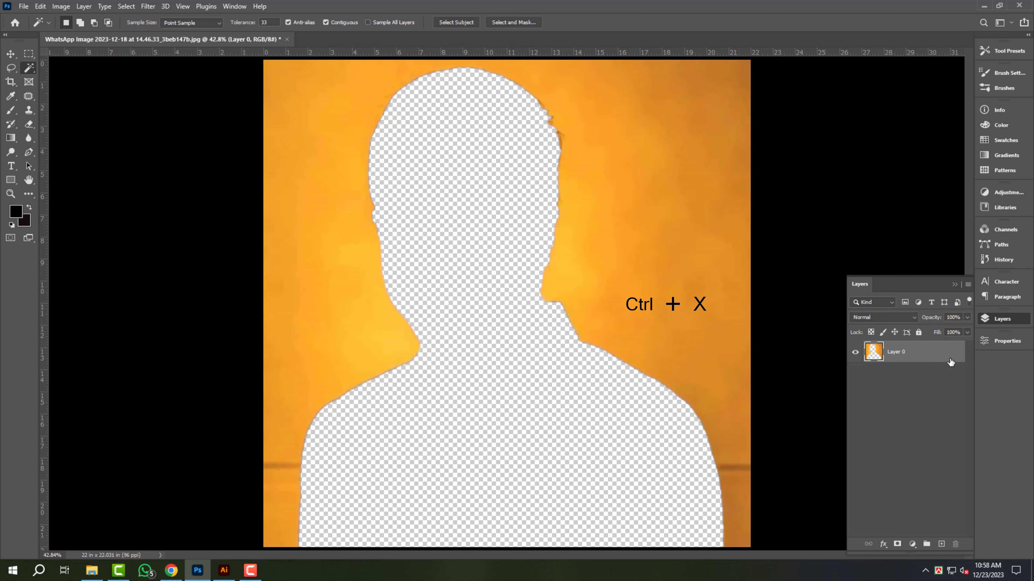
pyautogui.hotkey('ctrl', 'v')
pyautogui.press('v')
pyautogui.click(904, 380)
pyautogui.press('Delete')
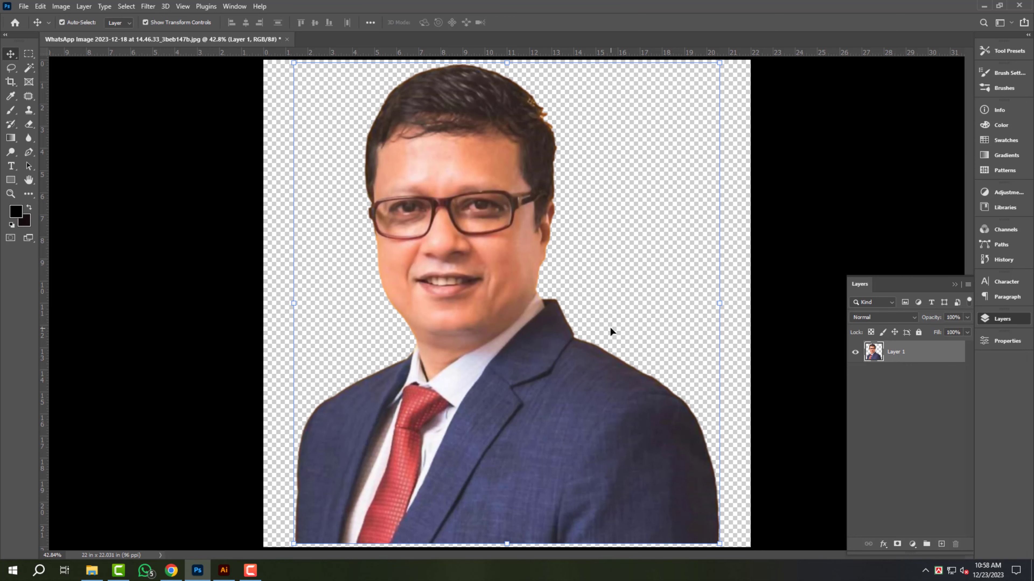
# Step: Convert the cut-out portrait to Grayscale mode
pyautogui.click(61, 7)
pyautogui.moveTo(81, 18)
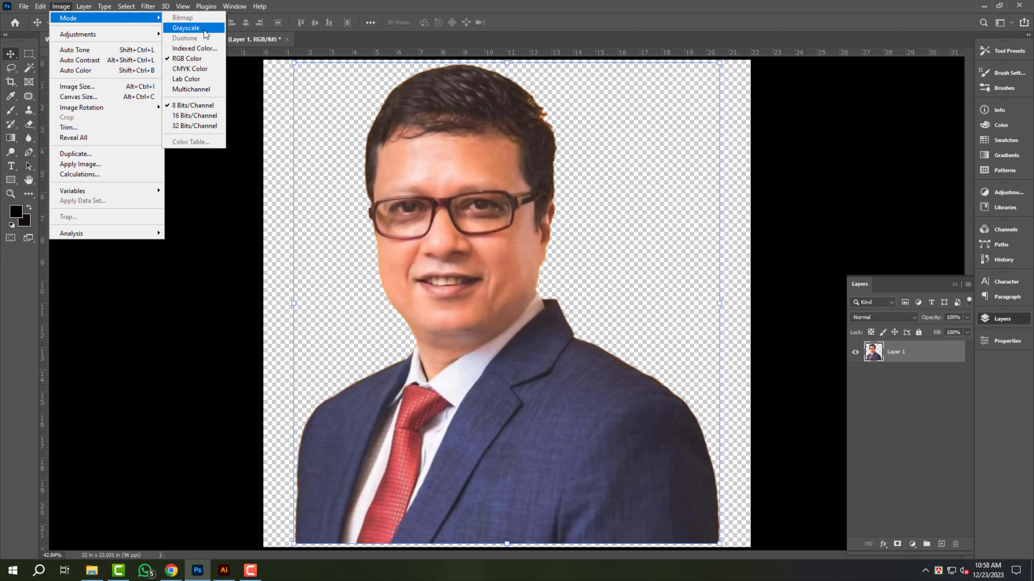
pyautogui.click(200, 28)
# Step: Convert the portrait back to RGB Color mode and darken its midtones with a Levels adjustment
pyautogui.click(67, 8)
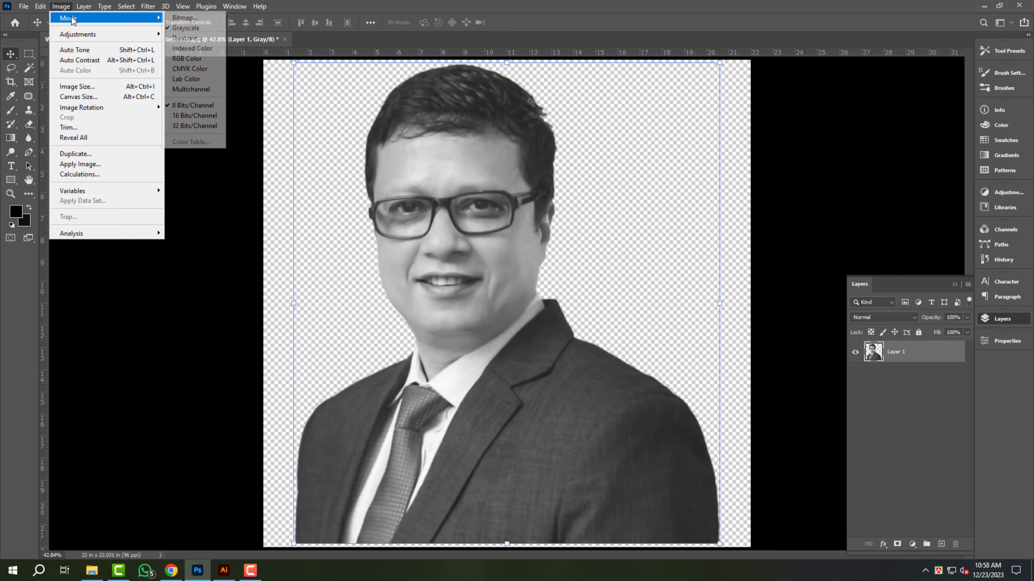
pyautogui.click(196, 64)
pyautogui.hotkey('ctrl', 'l')
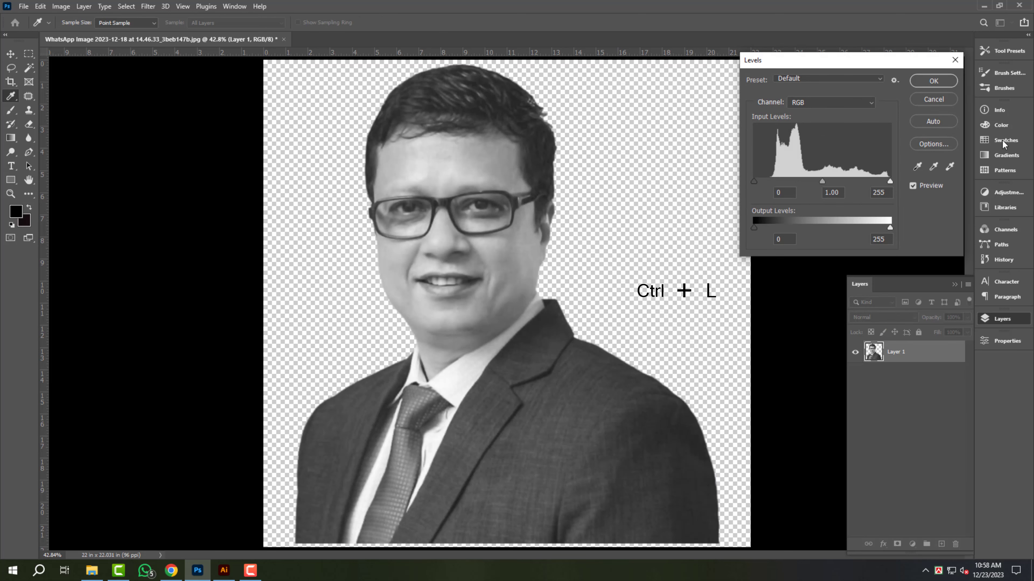
pyautogui.moveTo(822, 182); pyautogui.dragTo(830, 185)
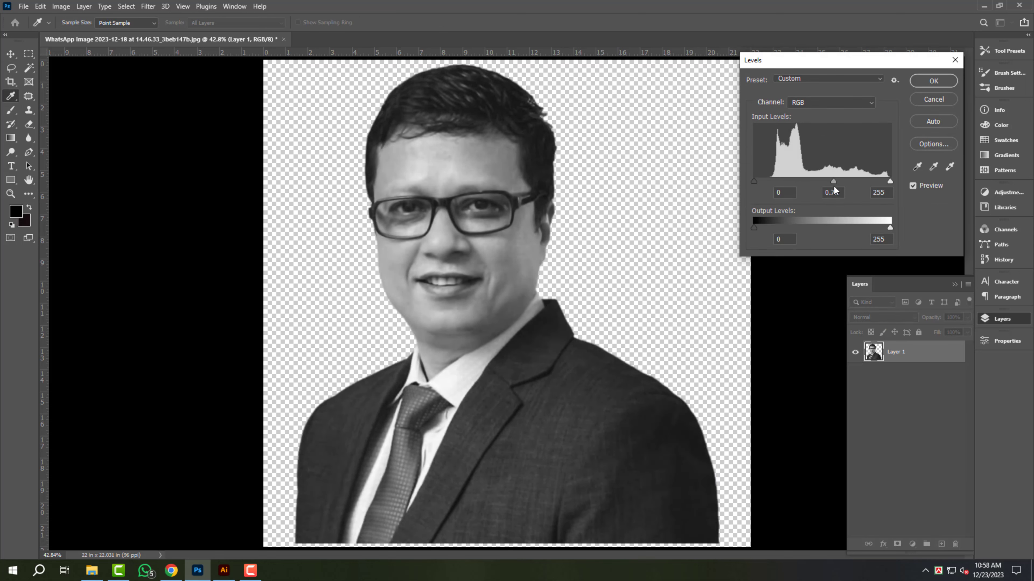
pyautogui.press('Return')
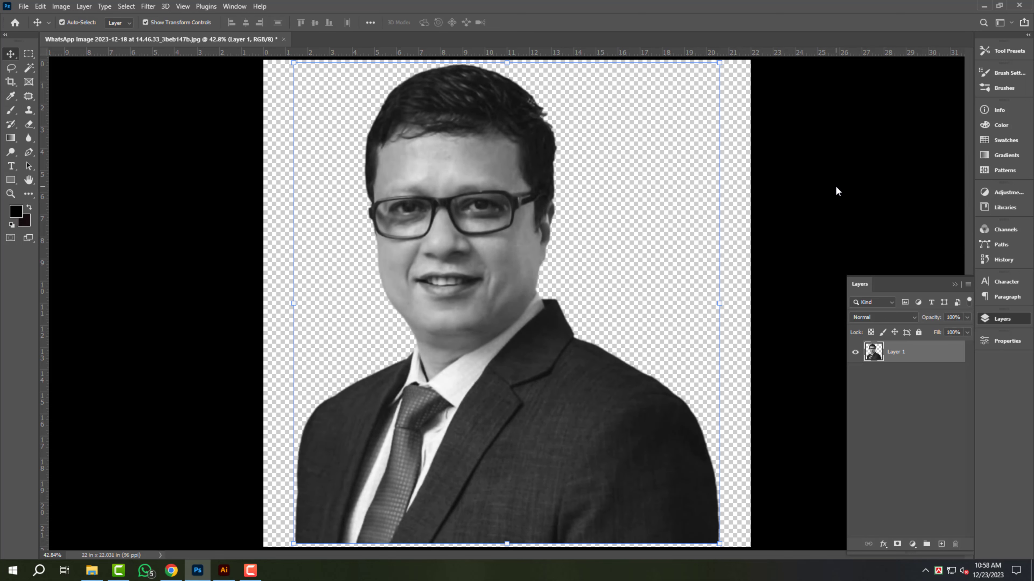
# Step: Brighten the portrait with a Curves point at input 106 and output 141
pyautogui.hotkey('ctrl', 'm')
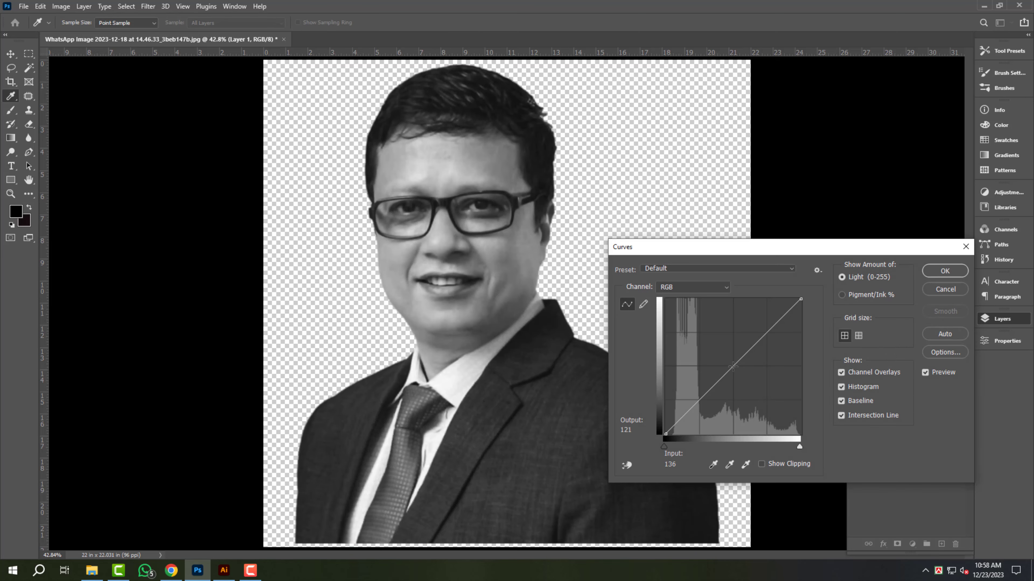
pyautogui.moveTo(733, 366); pyautogui.dragTo(727, 362)
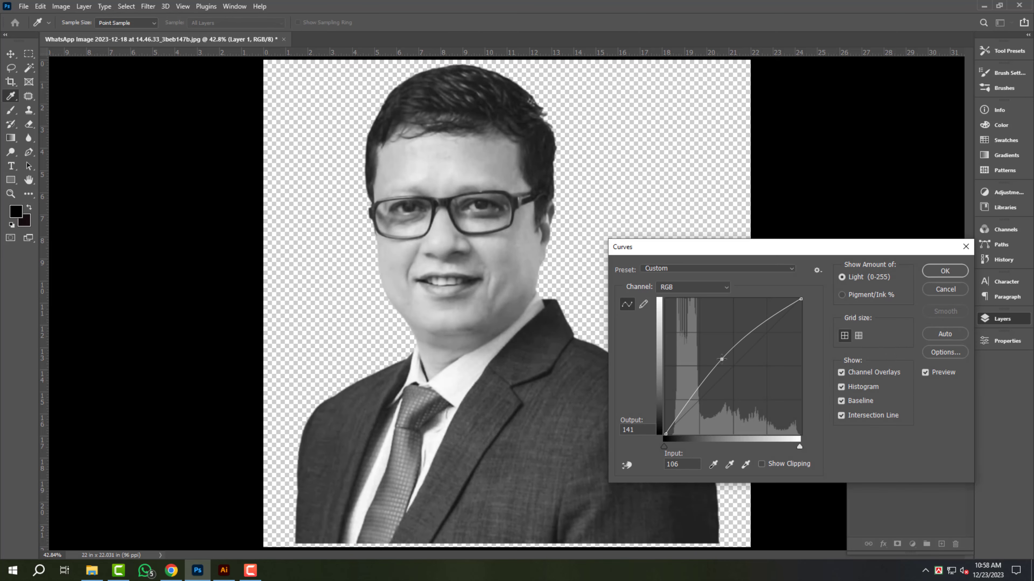
pyautogui.press('Return')
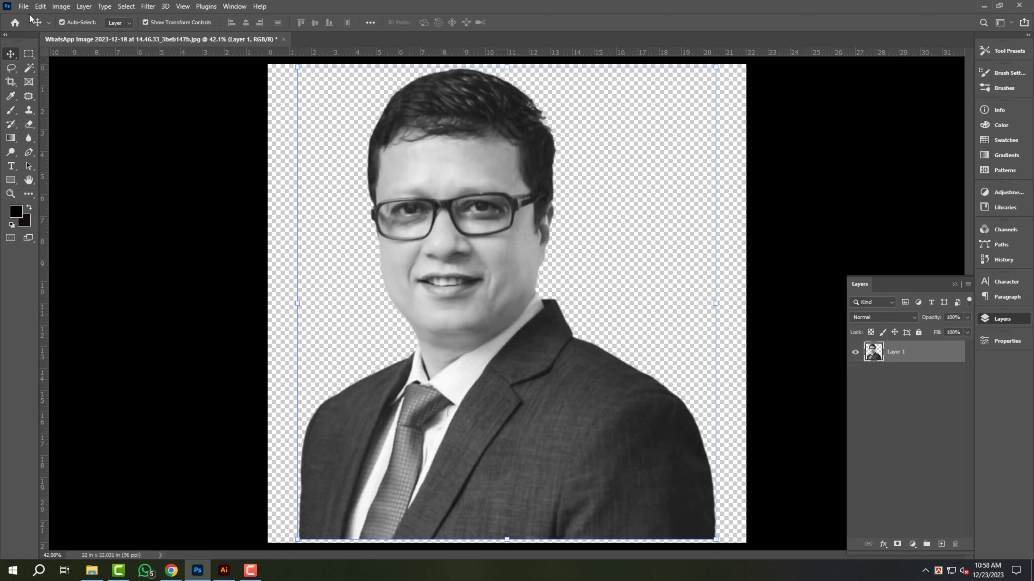
# Step: Save the portrait as a layered TIFF in the Downloads folder under its existing file name
pyautogui.click(61, 7)
pyautogui.hotkey('ctrl', 'shift', 's')
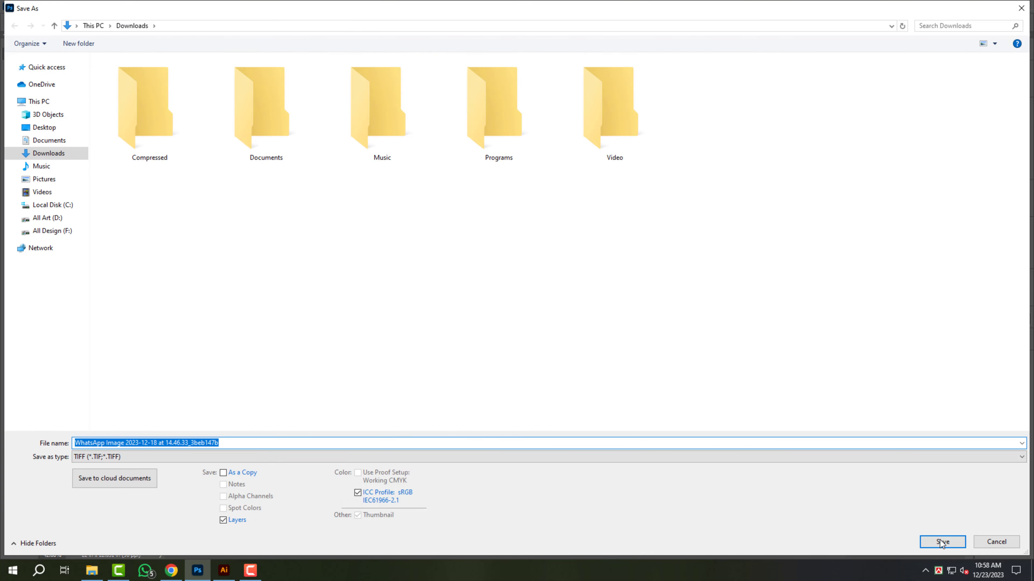
pyautogui.click(942, 542)
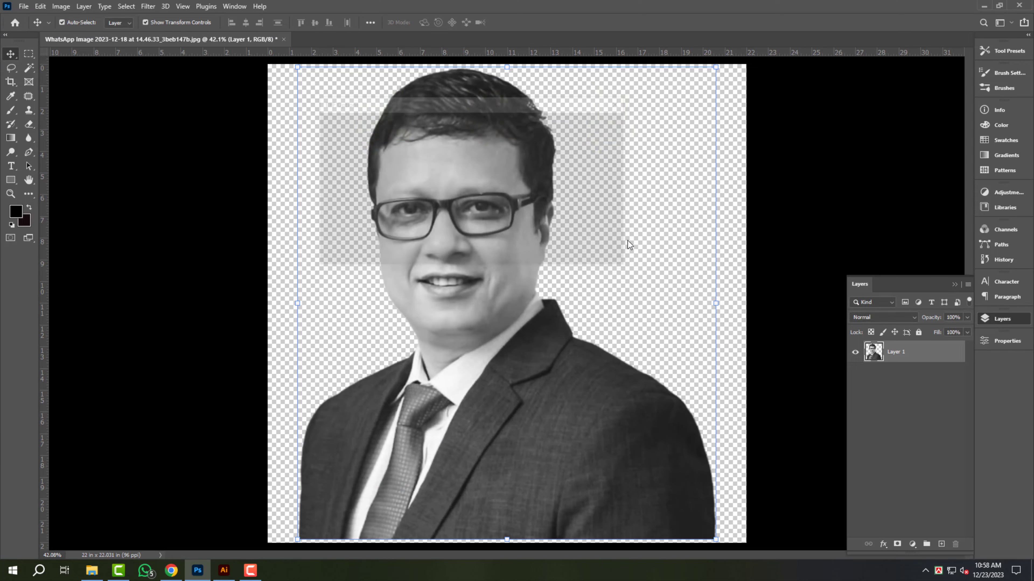
pyautogui.click(620, 127)
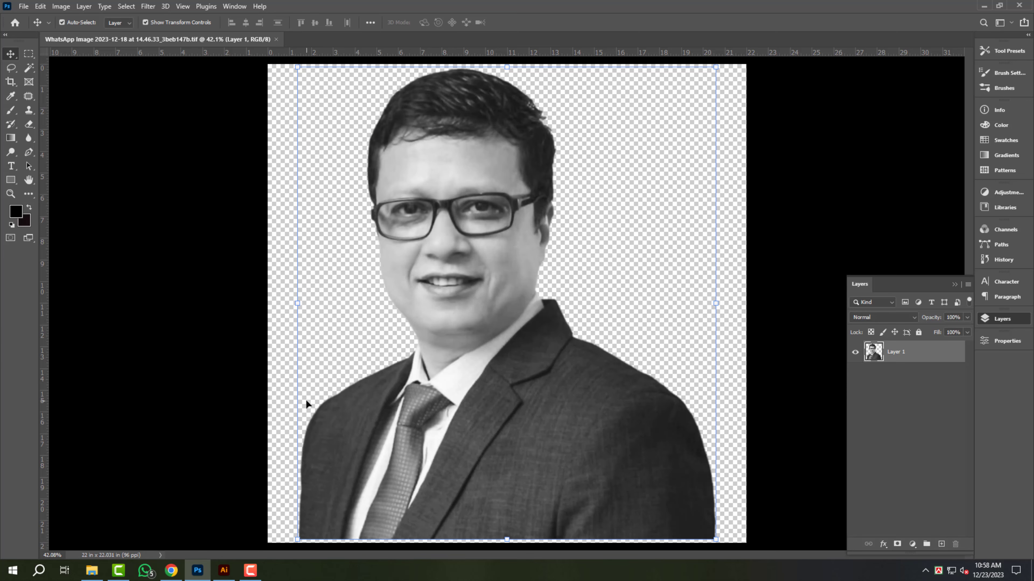
# Step: Open the saved grayscale TIFF from the Downloads folder in Adobe Illustrator 2022, flattening its layers to a single image
pyautogui.press('super+d')
pyautogui.click(92, 570)
pyautogui.click(959, 99)
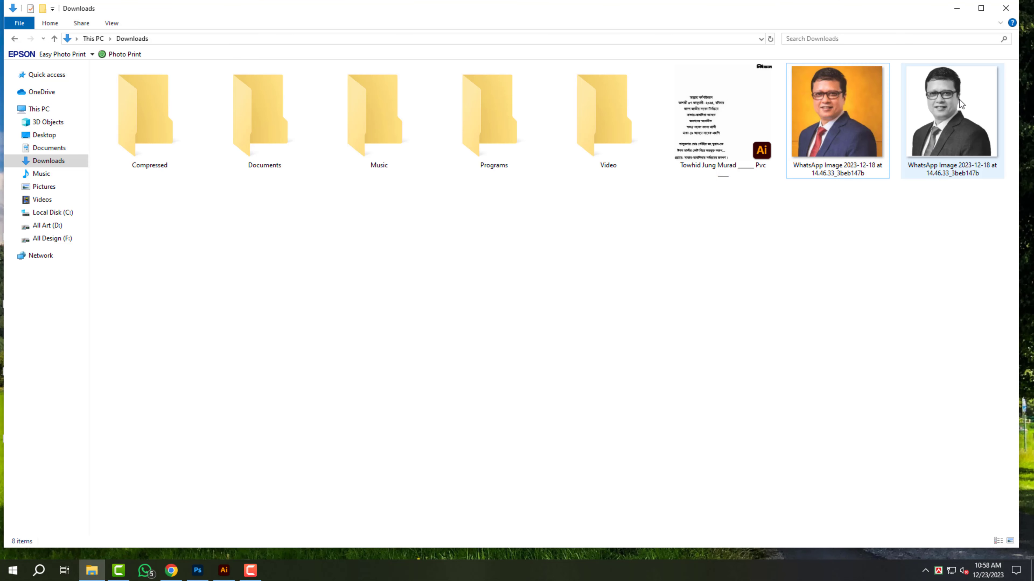
pyautogui.rightClick(958, 100)
pyautogui.moveTo(789, 258)
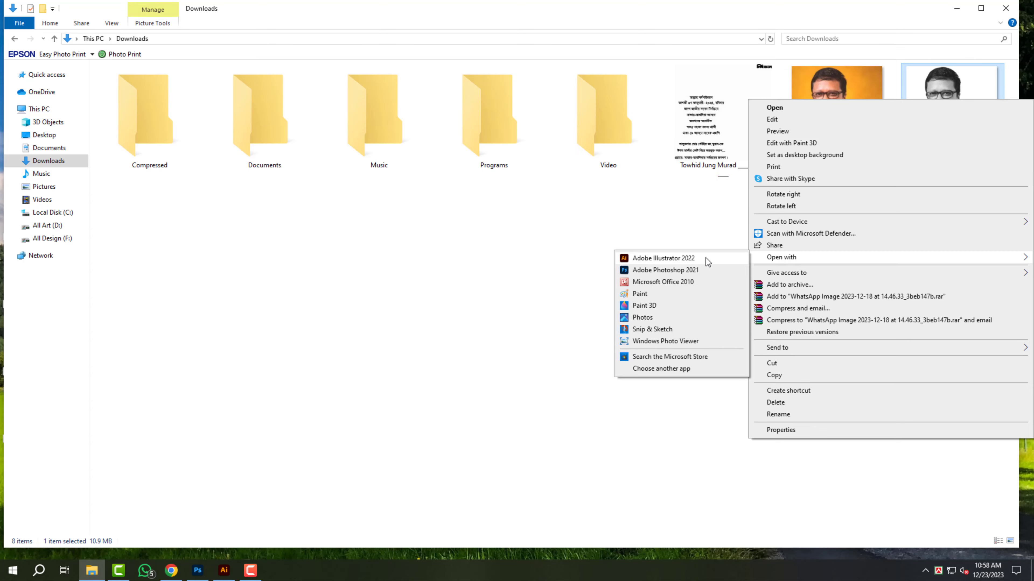
pyautogui.click(706, 258)
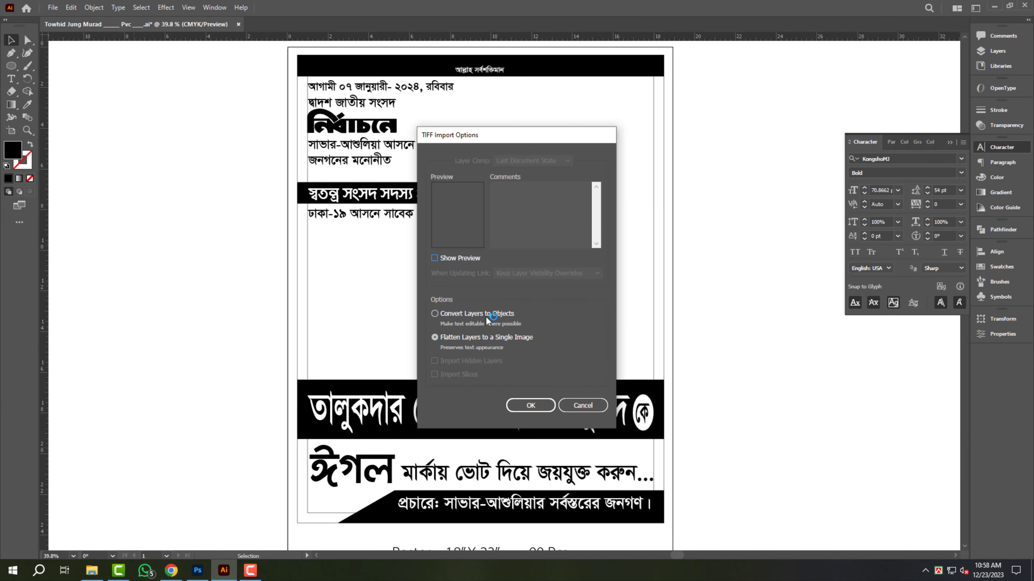
pyautogui.click(545, 408)
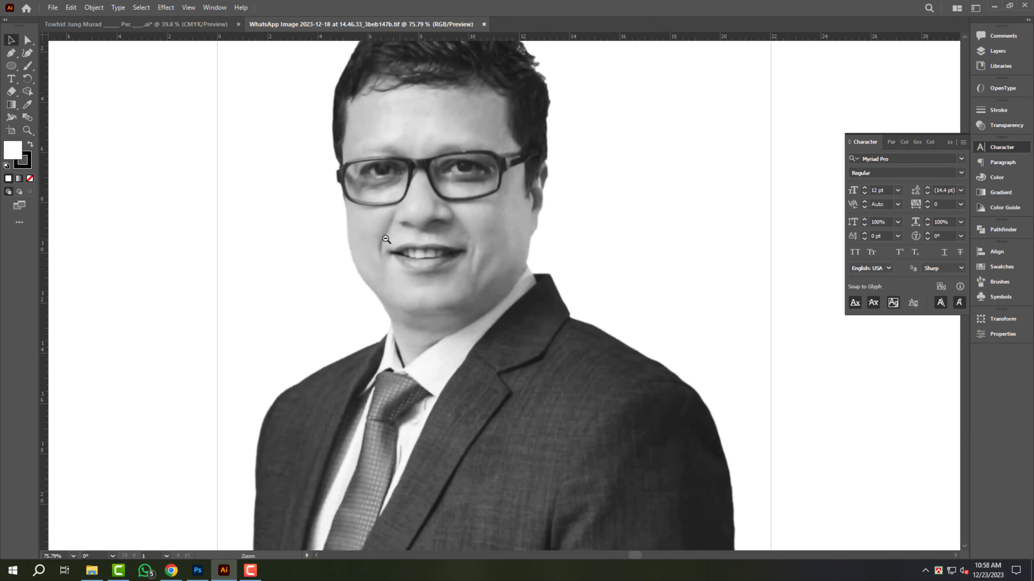
# Step: Cut the portrait out of the TIFF document, close that document unsaved and paste the portrait into the poster
pyautogui.hotkey('ctrl', 'x')
pyautogui.press('Tab')
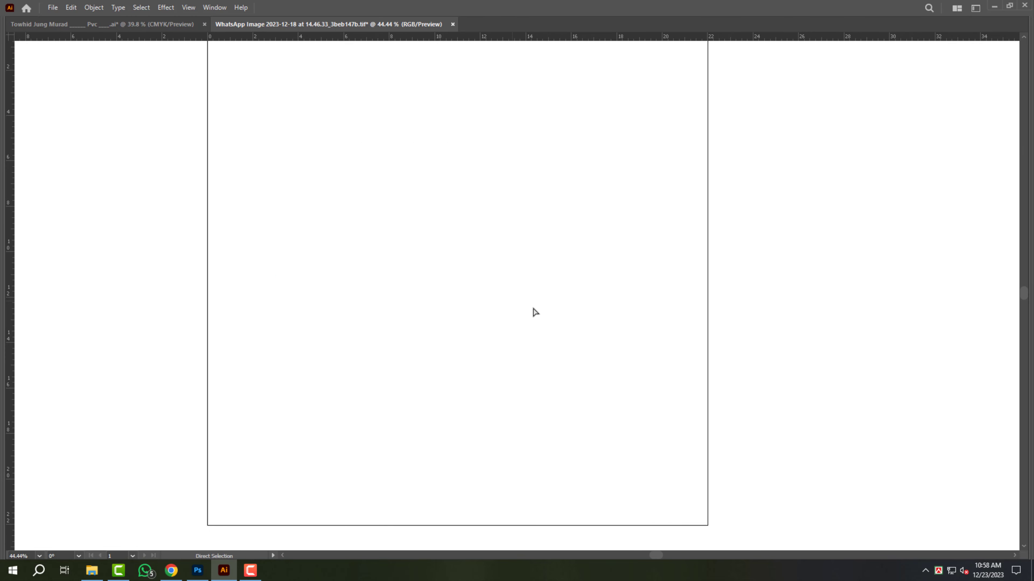
pyautogui.hotkey('ctrl', 'w')
pyautogui.click(568, 300)
pyautogui.press('Tab')
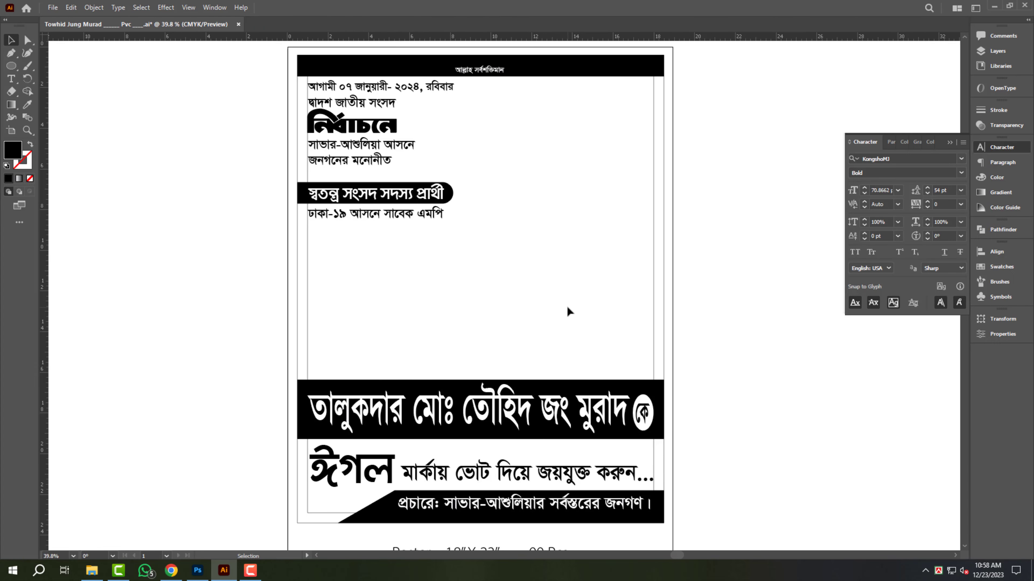
pyautogui.hotkey('ctrl', 'v')
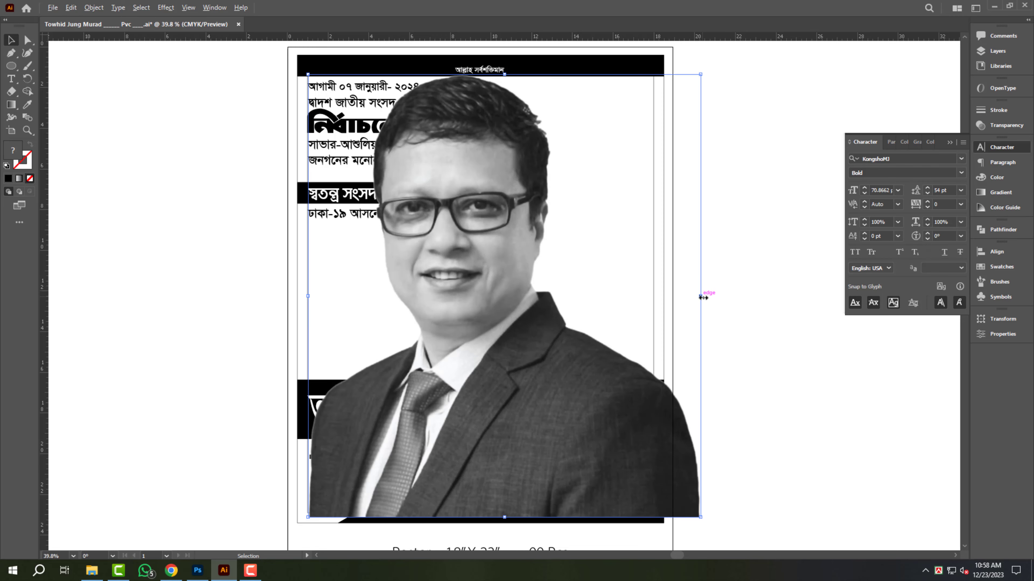
# Step: Scale the portrait to about 14.9 x 16.8 in, move it beside the upper text block and send it behind everything
pyautogui.moveTo(703, 298); pyautogui.dragTo(660, 298)
pyautogui.moveTo(499, 380); pyautogui.dragTo(571, 337)
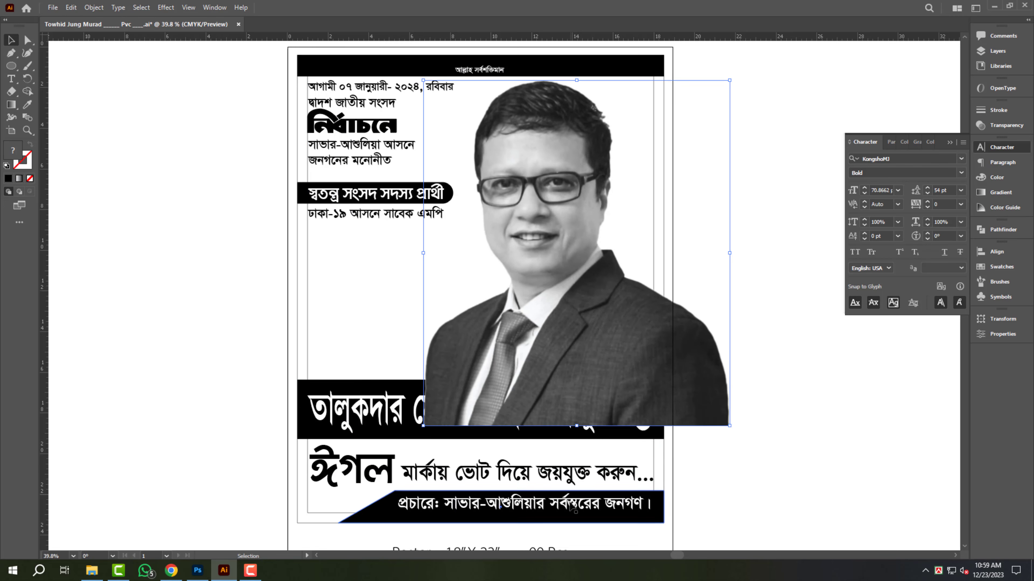
pyautogui.hotkey('ctrl', 'shift', '[')
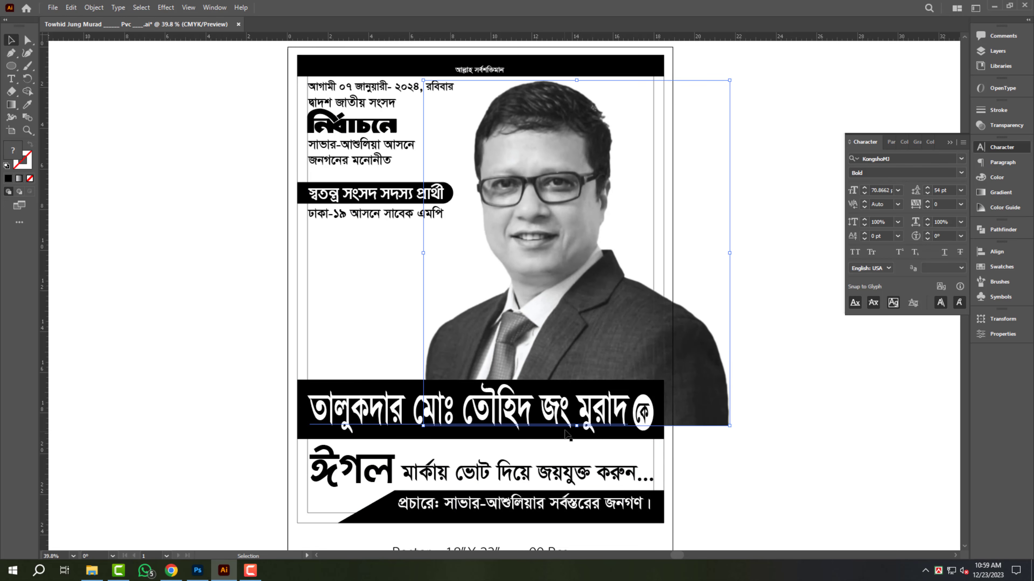
pyautogui.moveTo(578, 427); pyautogui.dragTo(579, 424)
pyautogui.moveTo(591, 332); pyautogui.dragTo(625, 303)
# Step: Duplicate the black candidate-name band slightly higher and shrink the copy to a thin strip along the band's upper edge
pyautogui.click(763, 452)
pyautogui.moveTo(512, 495); pyautogui.dragTo(654, 466)
pyautogui.moveTo(654, 466); pyautogui.dragTo(677, 395)
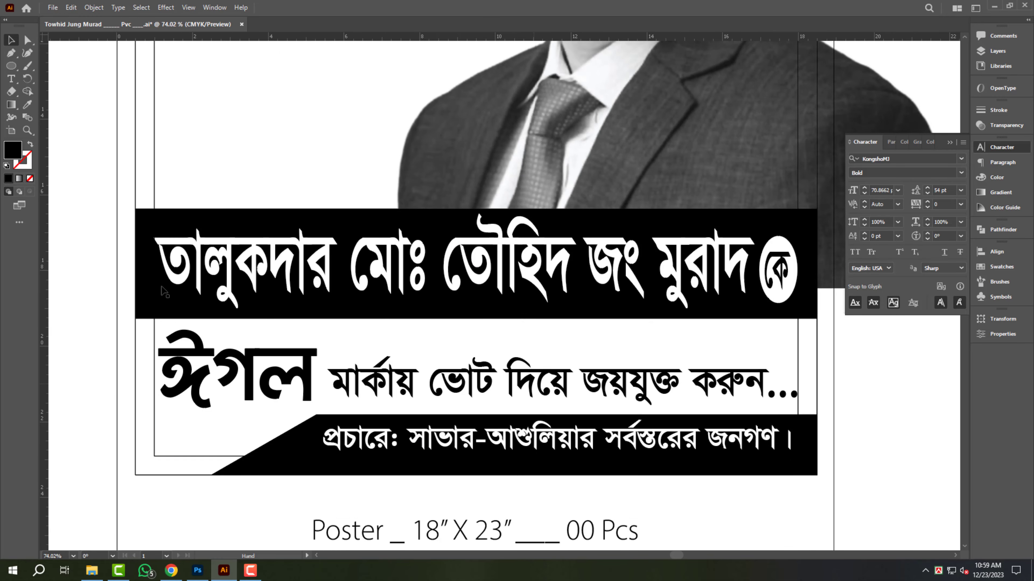
pyautogui.click(231, 272)
pyautogui.click(216, 201)
pyautogui.click(176, 216)
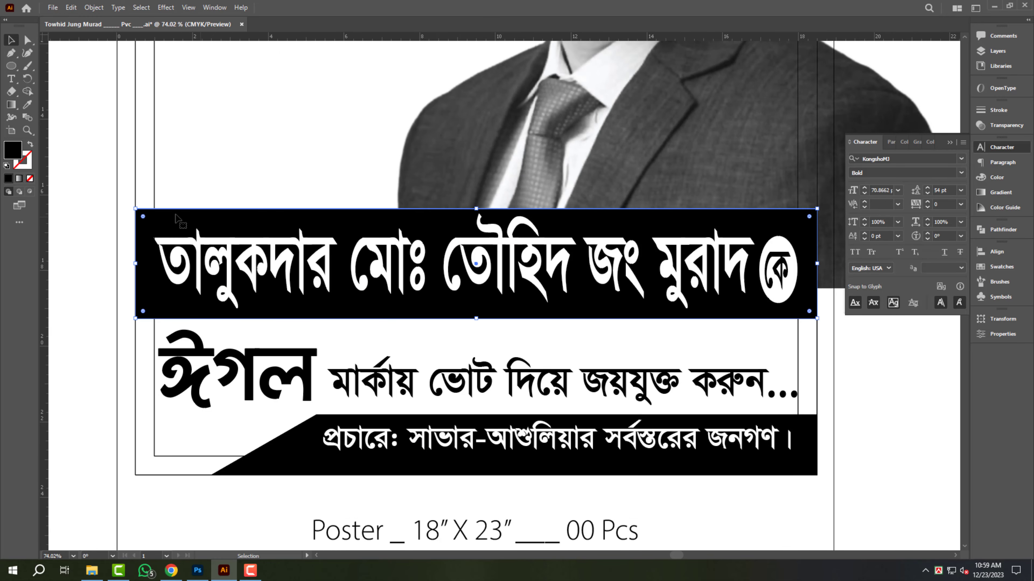
pyautogui.moveTo(176, 214); pyautogui.dragTo(176, 206)
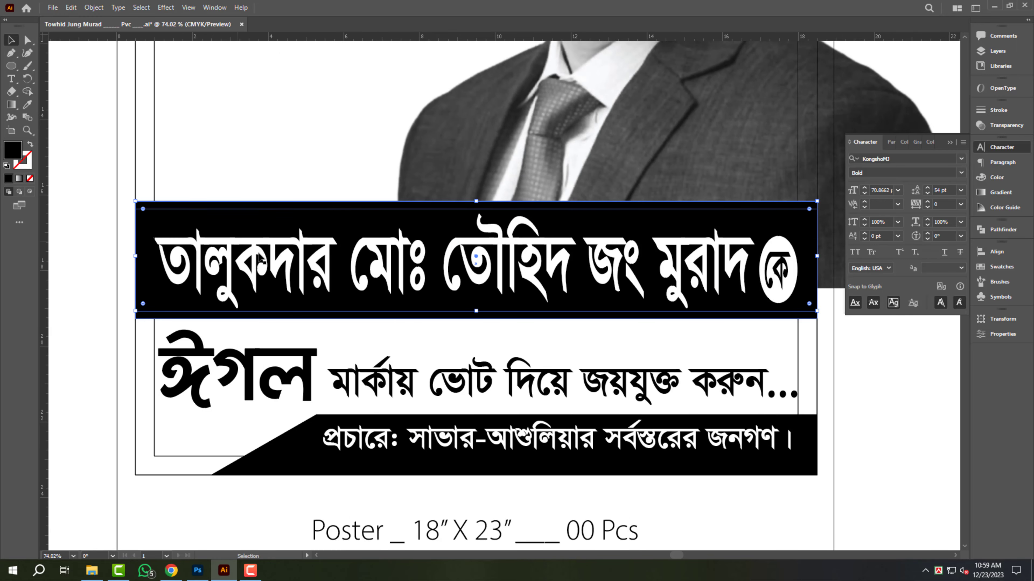
pyautogui.moveTo(479, 288); pyautogui.dragTo(477, 209)
# Step: Fill the thin strip above the name band with 30% black and deselect it
pyautogui.click(1005, 177)
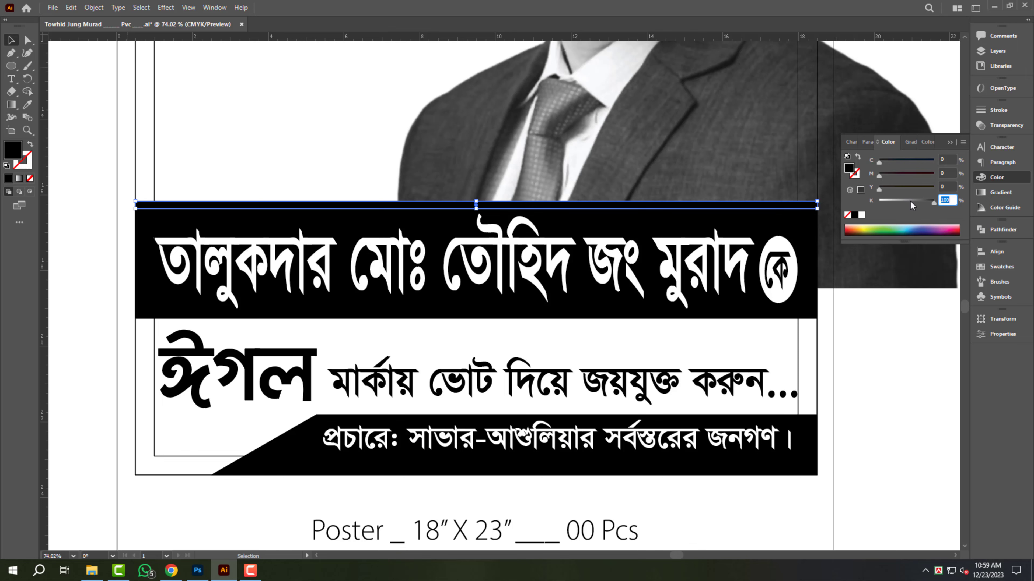
pyautogui.press('Return')
pyautogui.moveTo(460, 332); pyautogui.dragTo(332, 328)
pyautogui.moveTo(613, 162); pyautogui.dragTo(616, 348)
pyautogui.hotkey('ctrl', 'shift', 'a')
# Step: Crop the portrait to about 11.2 x 14.6 in, ending at the poster's outer side edge and the grey strip
pyautogui.scroll(1, 392, 402)
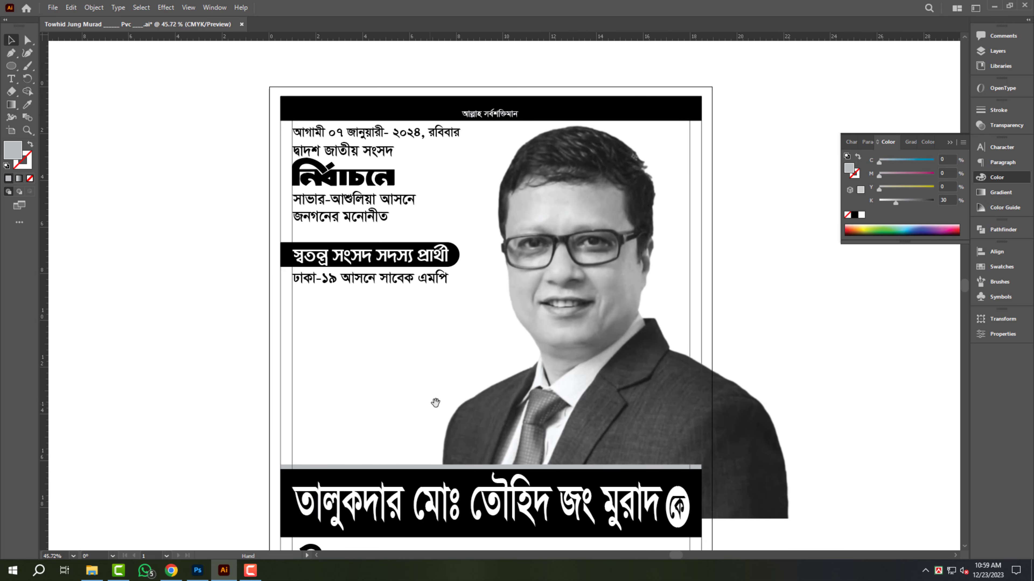
pyautogui.click(441, 403)
pyautogui.click(993, 333)
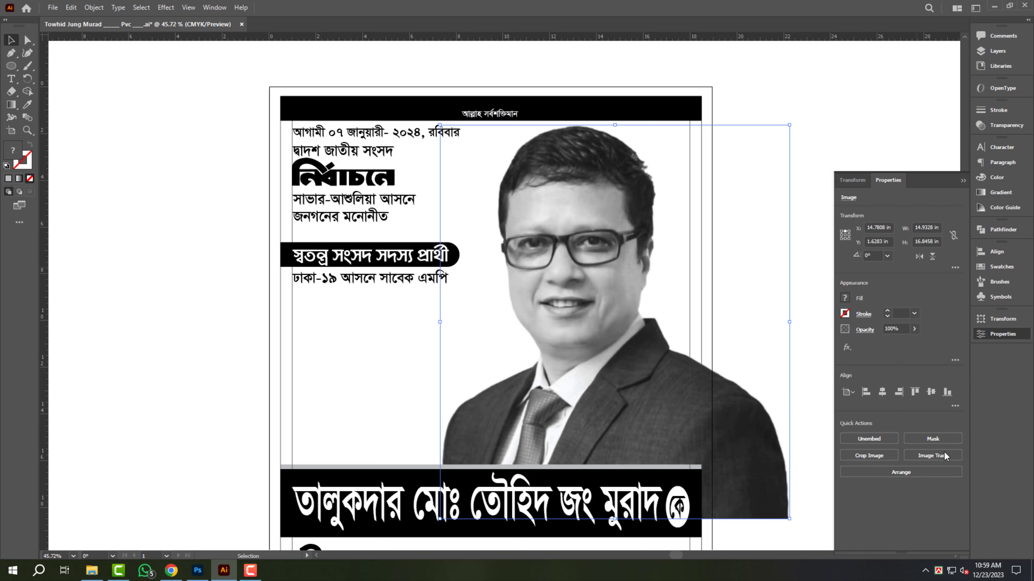
pyautogui.click(869, 455)
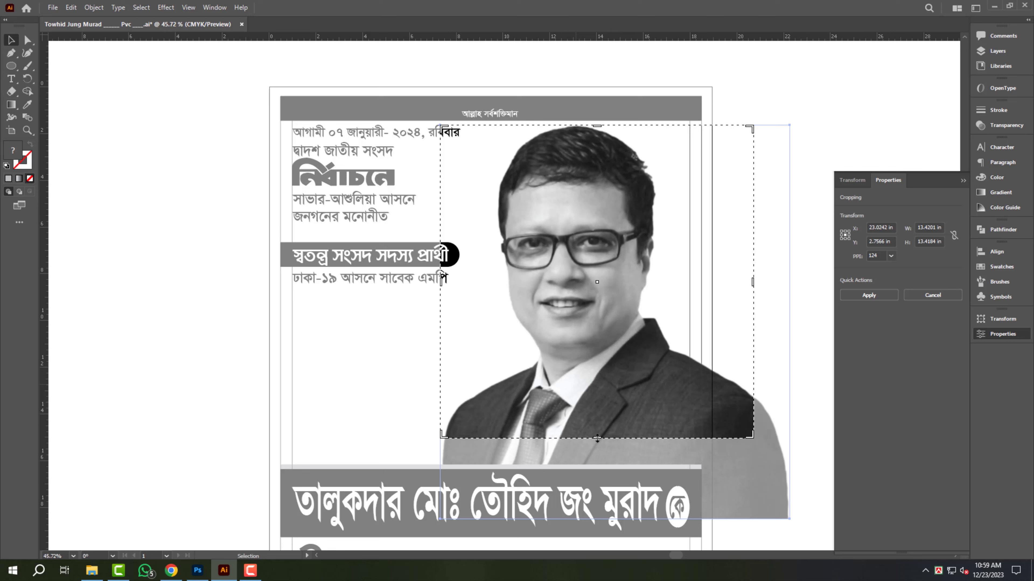
pyautogui.moveTo(597, 439); pyautogui.dragTo(597, 466)
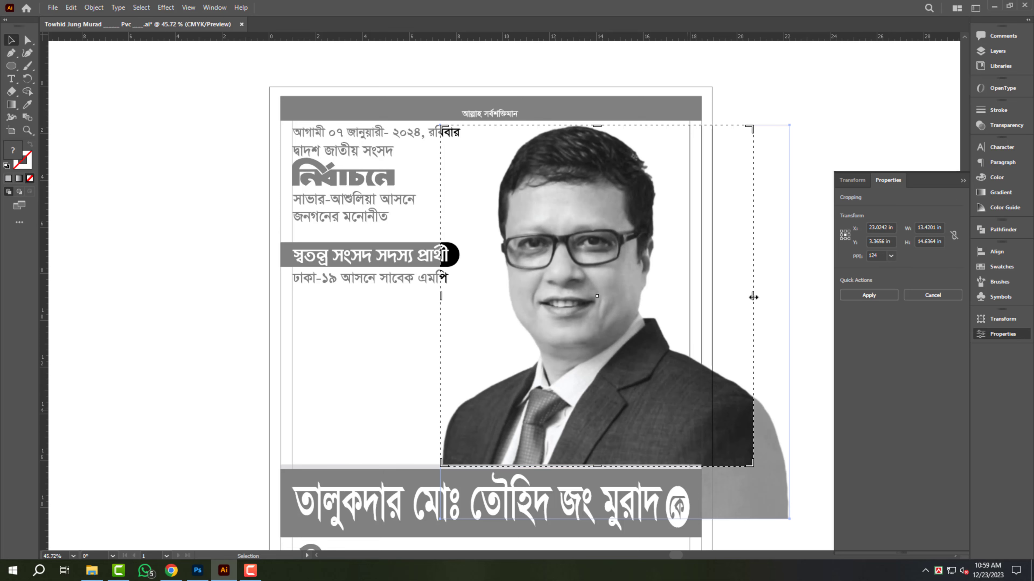
pyautogui.moveTo(754, 297); pyautogui.dragTo(702, 292)
pyautogui.press('Return')
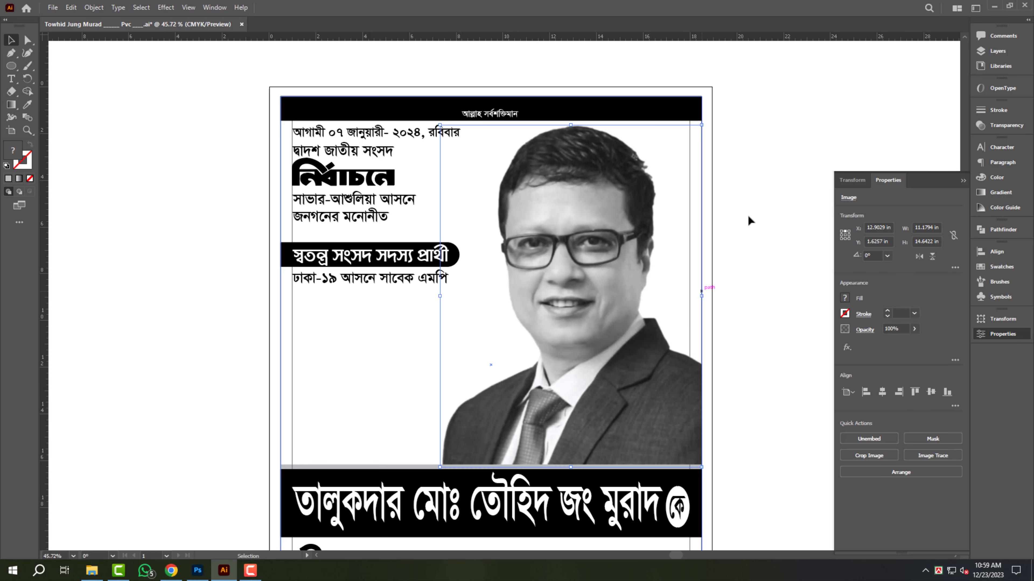
pyautogui.click(749, 219)
# Step: Draw a grey circle in the empty area between the text block and name band, enlarging it to about 7.9 in across
pyautogui.hotkey('ctrl', 'space')
pyautogui.moveTo(607, 230); pyautogui.dragTo(559, 248)
pyautogui.moveTo(440, 393); pyautogui.dragTo(495, 413)
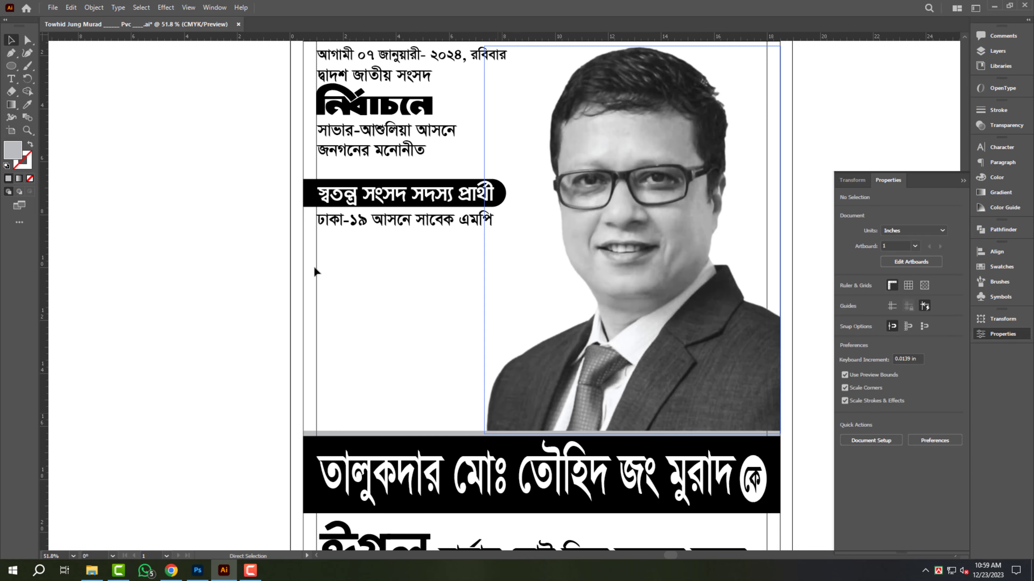
pyautogui.click(9, 70)
pyautogui.moveTo(420, 338); pyautogui.dragTo(524, 413)
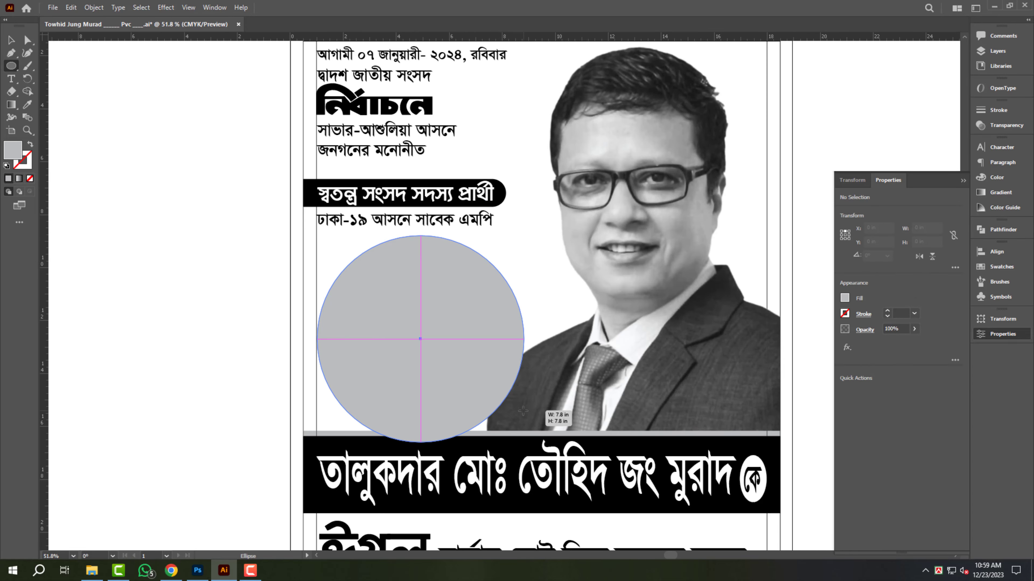
pyautogui.hotkey('ctrl', 'space')
pyautogui.moveTo(397, 411); pyautogui.dragTo(454, 411)
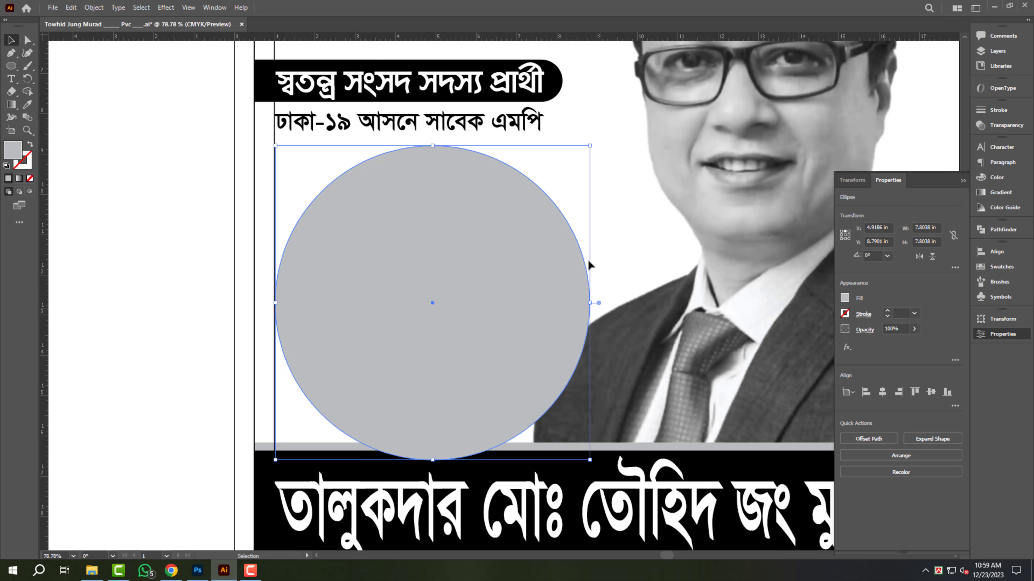
pyautogui.moveTo(589, 145); pyautogui.dragTo(592, 141)
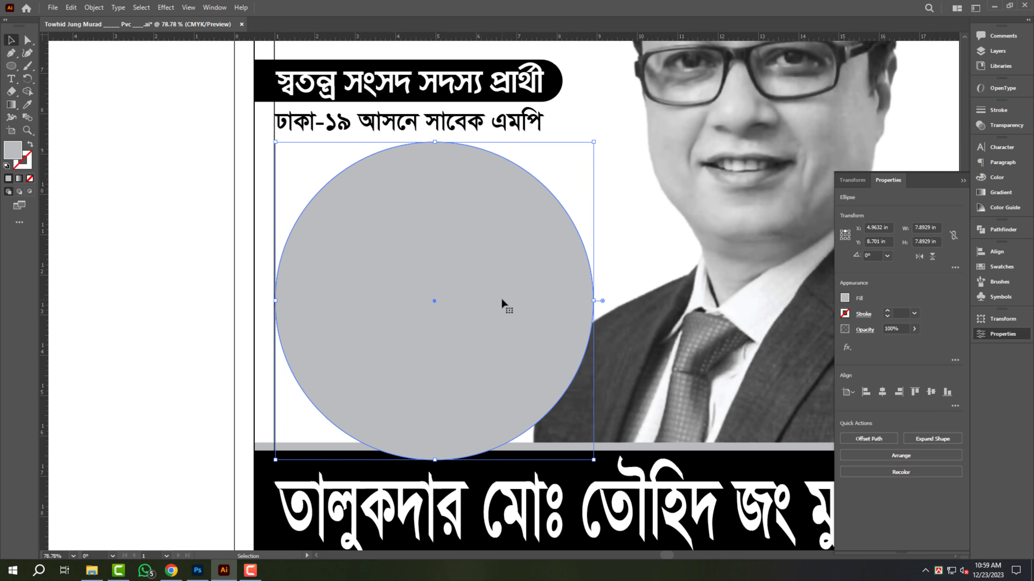
# Step: Offset the grey circle's path inward by -0.3 in and fill the new inner circle with white
pyautogui.hotkey('alt', 'o')
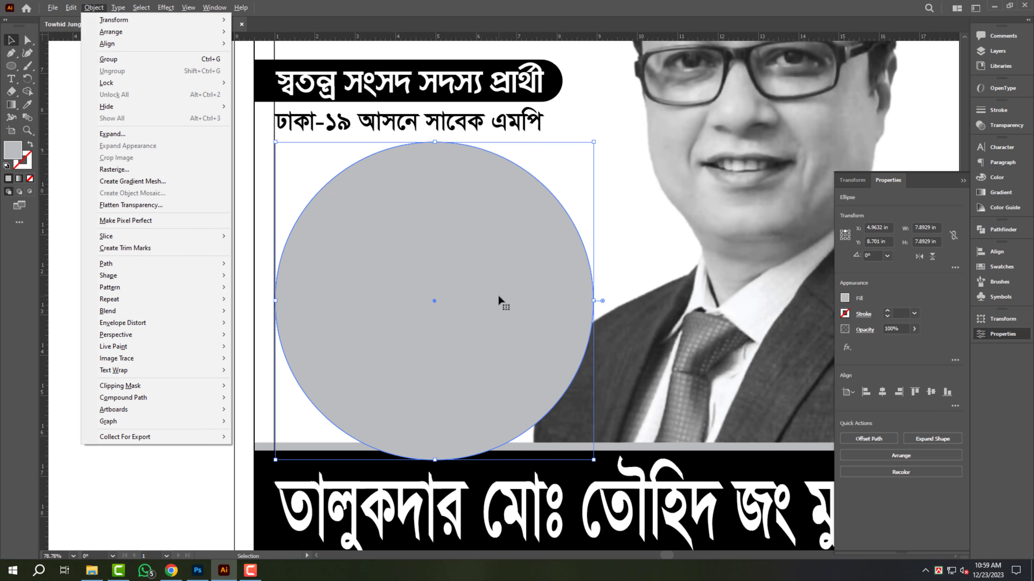
pyautogui.moveTo(203, 264)
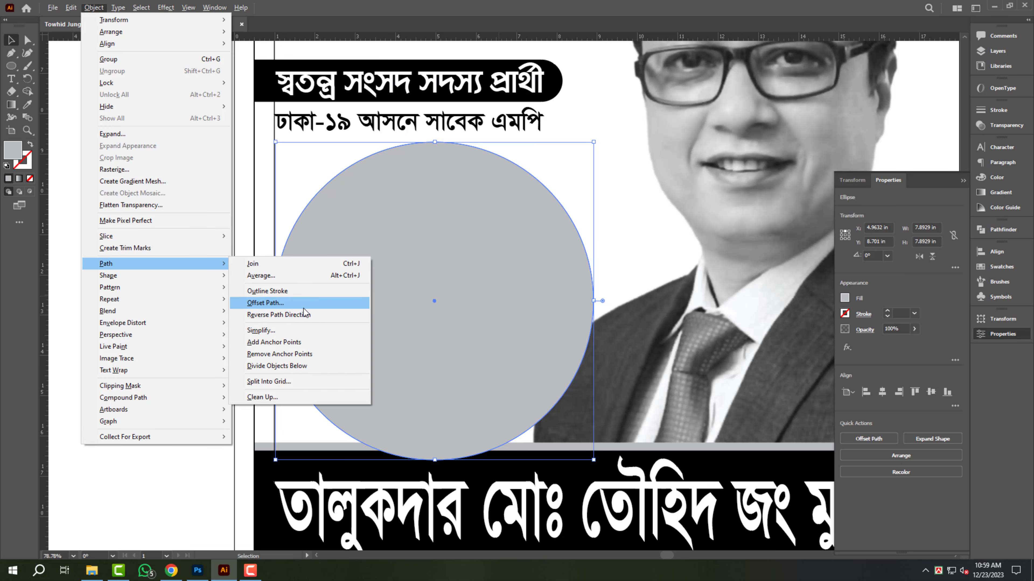
pyautogui.click(285, 303)
pyautogui.write('-0.3')
pyautogui.press('Tab')
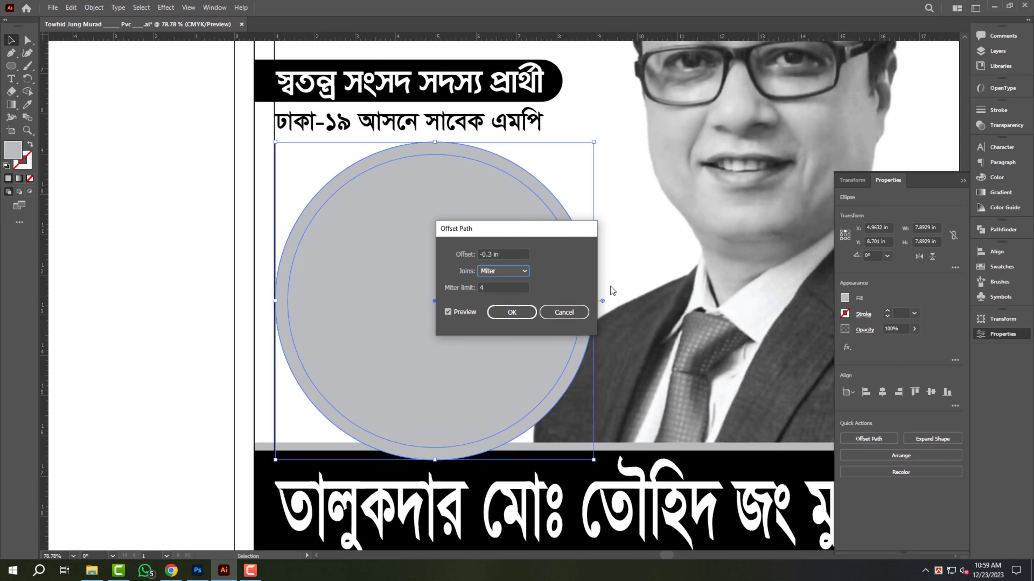
pyautogui.press('Return')
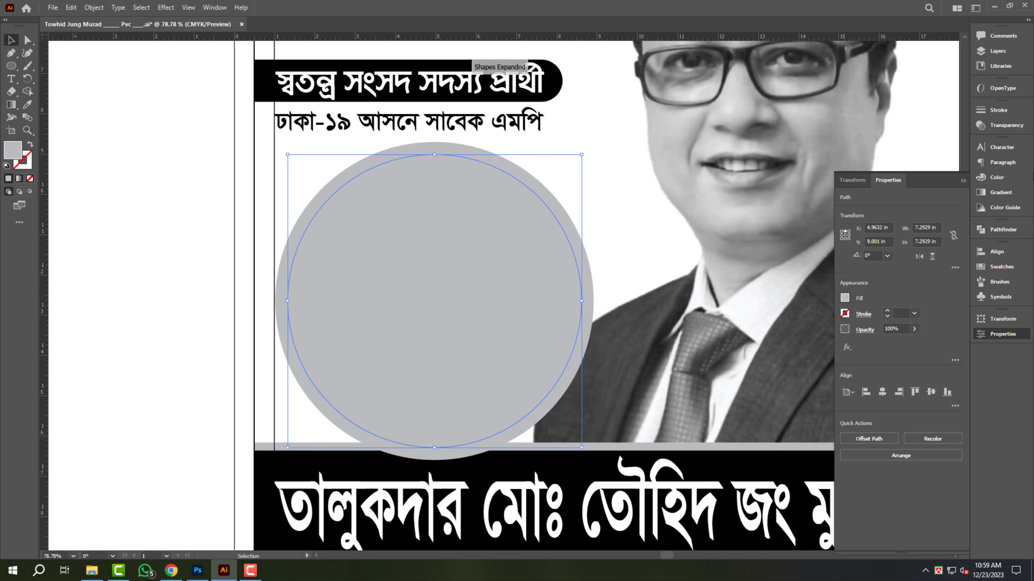
pyautogui.click(997, 178)
pyautogui.click(862, 215)
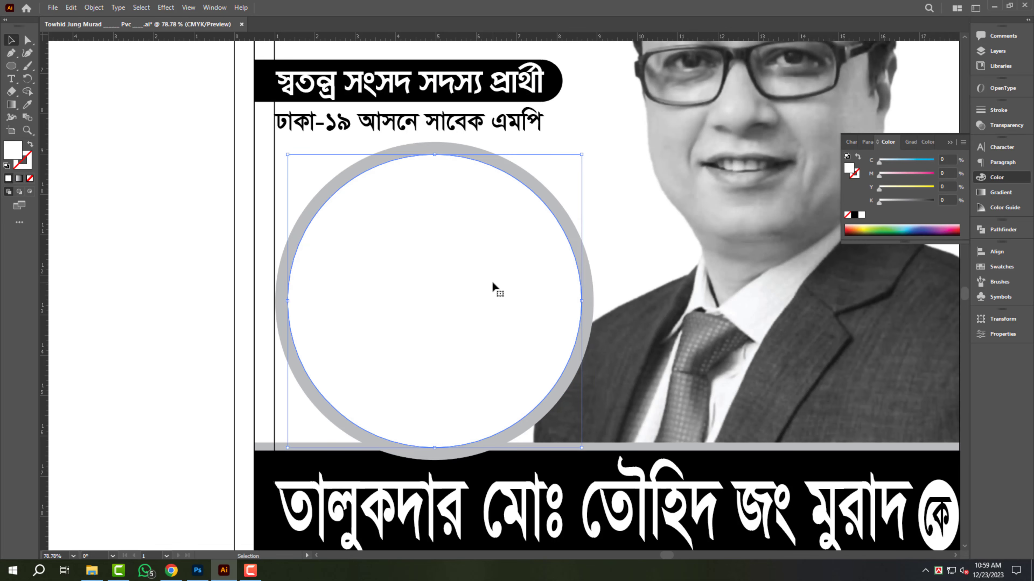
# Step: Offset the white circle inward by the same distance and give the new circle a black stroke with no fill
pyautogui.hotkey('alt', 'o')
pyautogui.press('p')
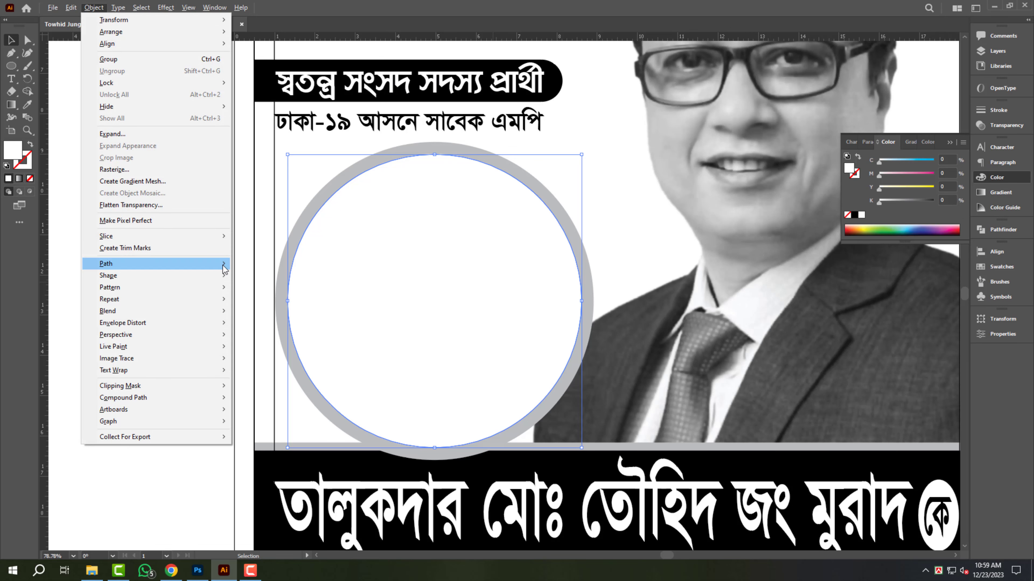
pyautogui.moveTo(223, 270)
pyautogui.click(325, 304)
pyautogui.click(561, 310)
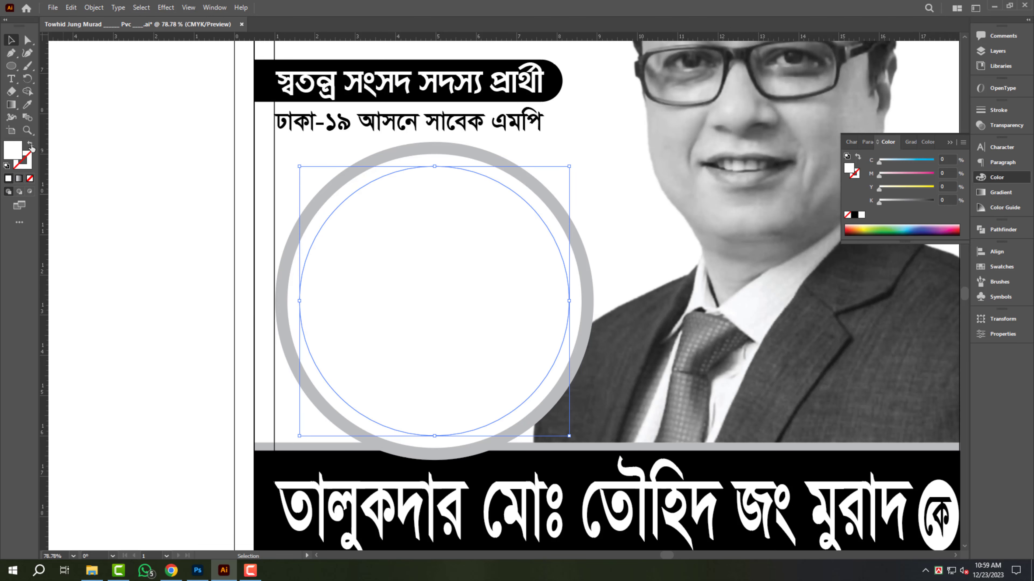
pyautogui.click(31, 146)
pyautogui.click(854, 215)
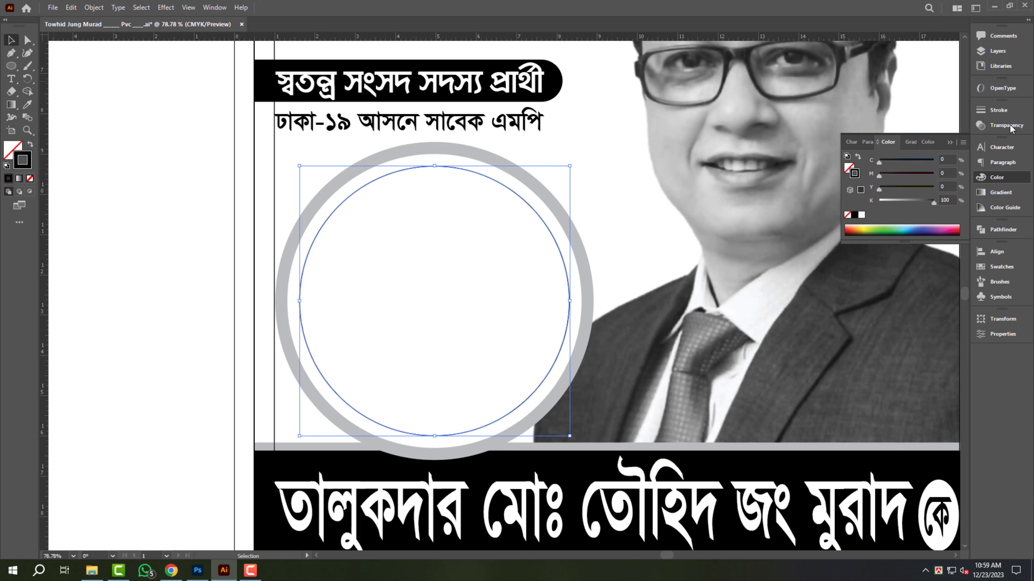
# Step: Set the innermost circle's stroke weight to 6 pt, turn it into a dashed line and deselect it
pyautogui.click(998, 110)
pyautogui.write('12')
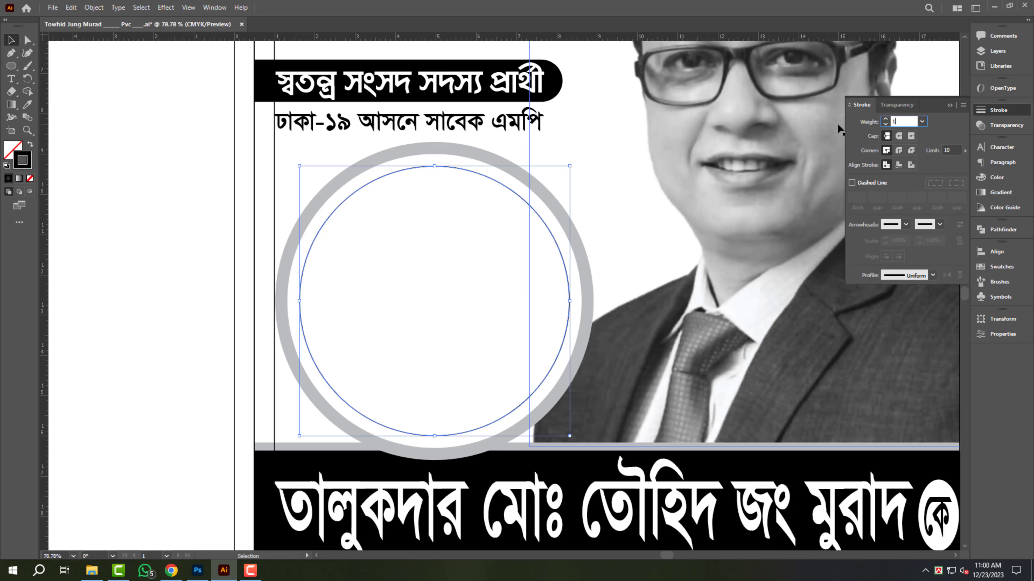
pyautogui.press('Return')
pyautogui.moveTo(912, 123); pyautogui.dragTo(841, 124)
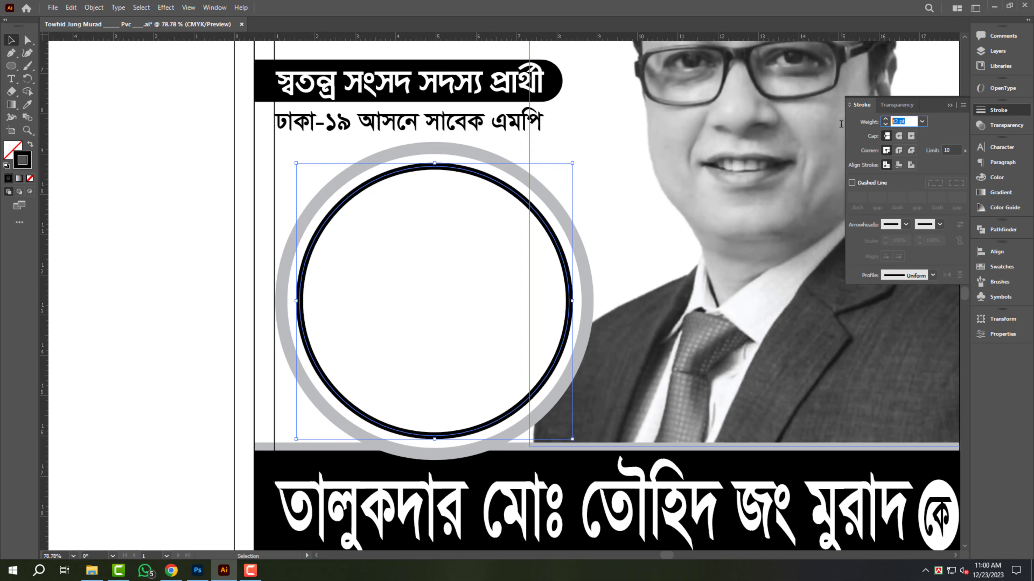
pyautogui.write('6')
pyautogui.press('Return')
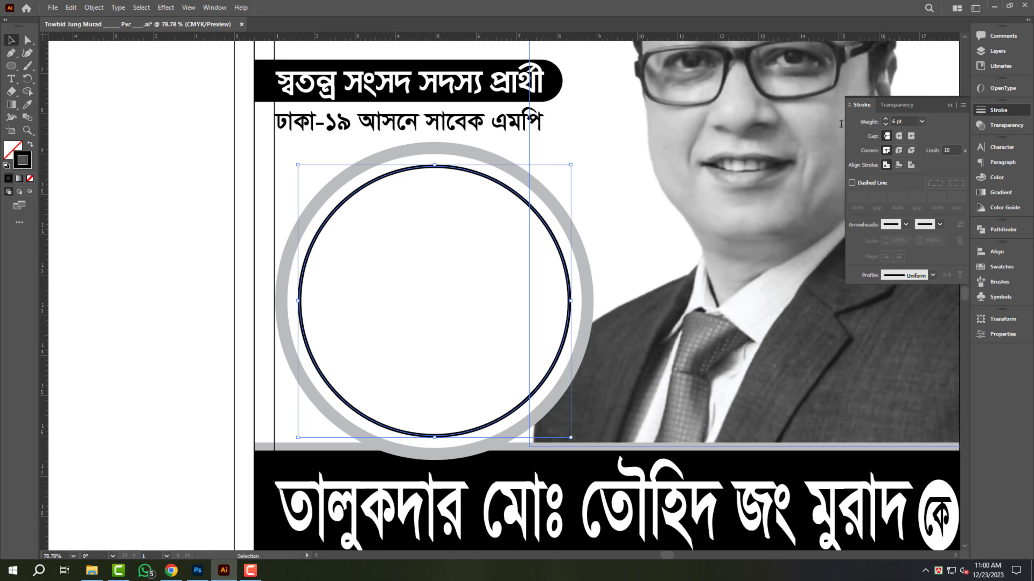
pyautogui.click(862, 184)
pyautogui.click(120, 183)
pyautogui.scroll(-4, 427, 301)
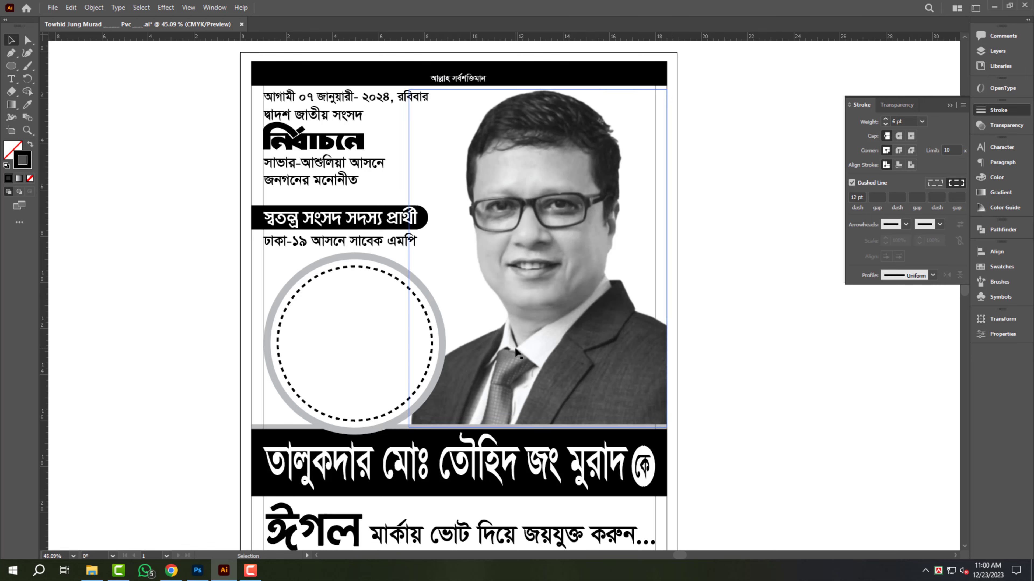
pyautogui.press('ctrl+super+d')
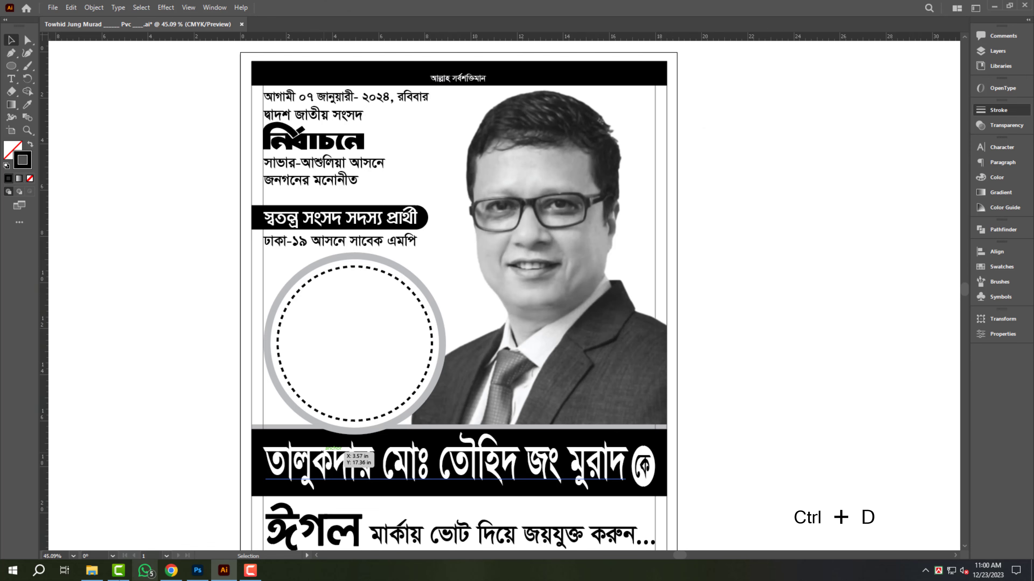
# Step: Switch to Chrome and search the web for "ঈগল পাখি png" in a new tab
pyautogui.click(171, 571)
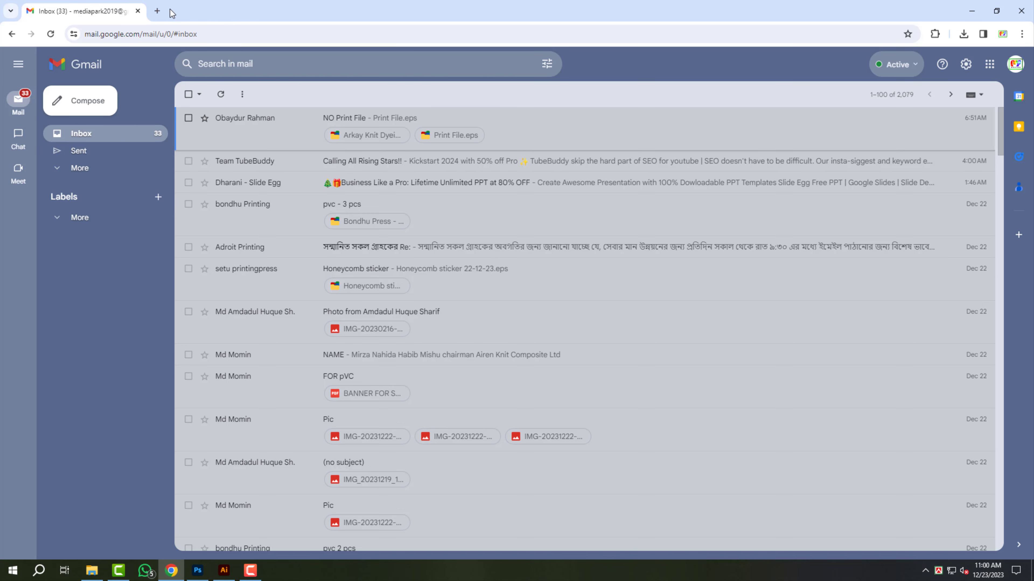
pyautogui.click(159, 11)
pyautogui.write('ঈগল পাখি png')
pyautogui.press('Return')
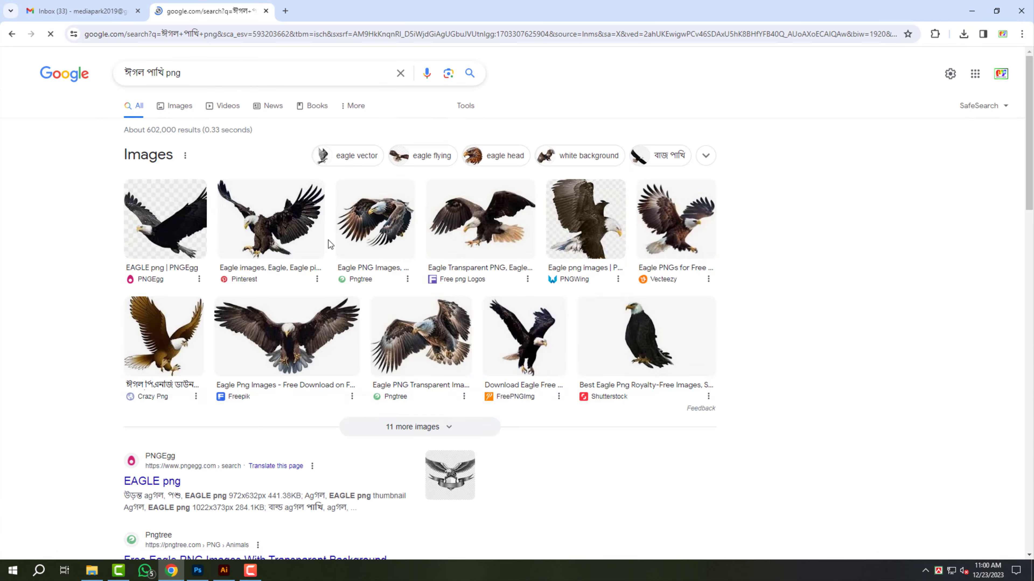
# Step: Open the full-size bald eagle PNG with one raised wing from the image results and save it to disk
pyautogui.click(985, 226)
pyautogui.scroll(-6, 672, 391)
pyautogui.click(670, 354)
pyautogui.click(773, 204)
pyautogui.click(213, 11)
pyautogui.click(340, 11)
pyautogui.rightClick(576, 200)
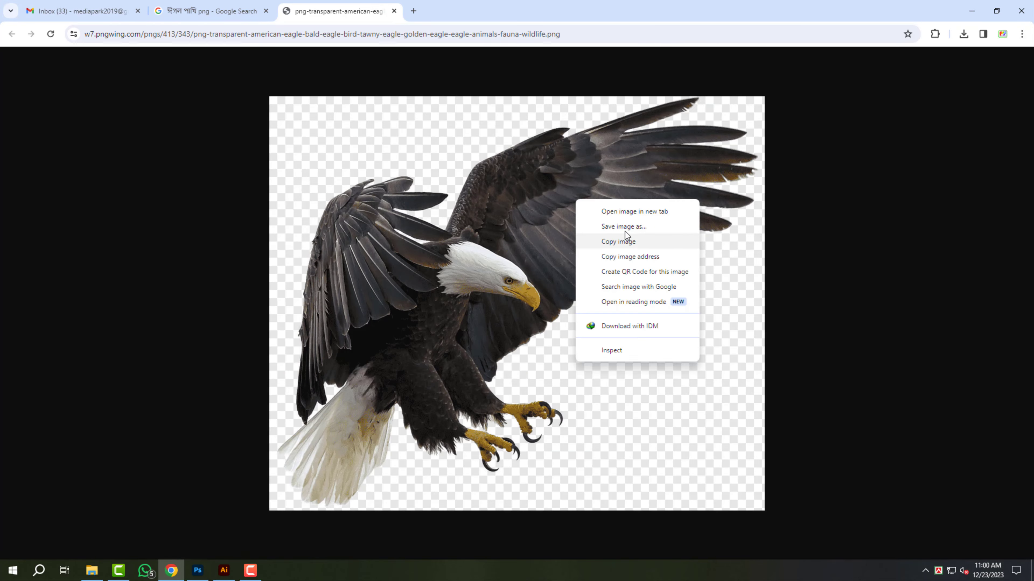
pyautogui.click(624, 227)
pyautogui.click(787, 506)
# Step: Open the saved eagle image in Photoshop, convert it to RGB Color and unlock its layer
pyautogui.click(947, 63)
pyautogui.moveTo(605, 102); pyautogui.dragTo(675, 32)
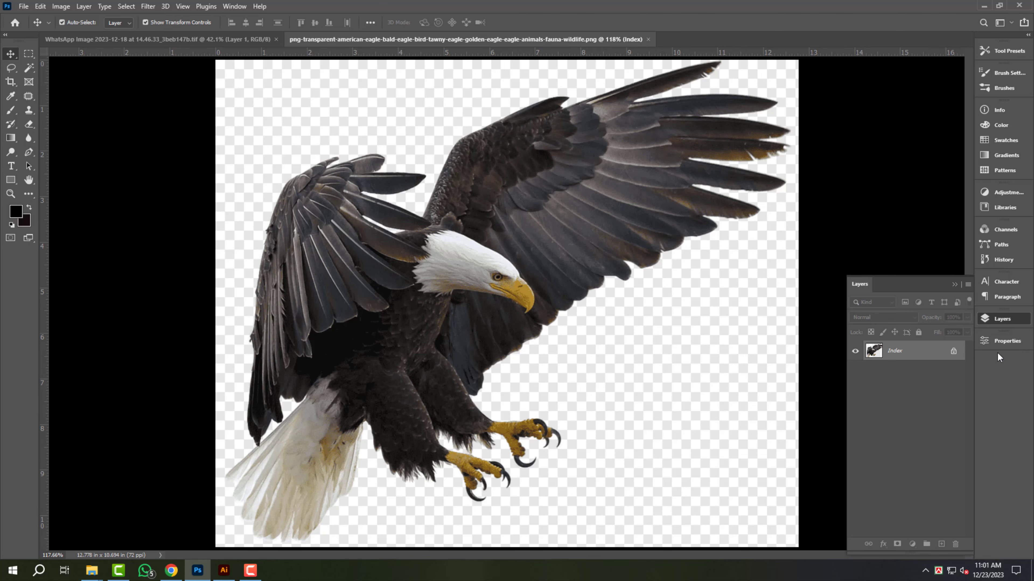
pyautogui.click(61, 6)
pyautogui.moveTo(70, 17)
pyautogui.click(187, 54)
pyautogui.click(953, 351)
# Step: Select the eagle as the subject, then cut and paste it onto its own layer
pyautogui.click(1006, 341)
pyautogui.click(910, 433)
pyautogui.click(29, 68)
pyautogui.rightClick(428, 347)
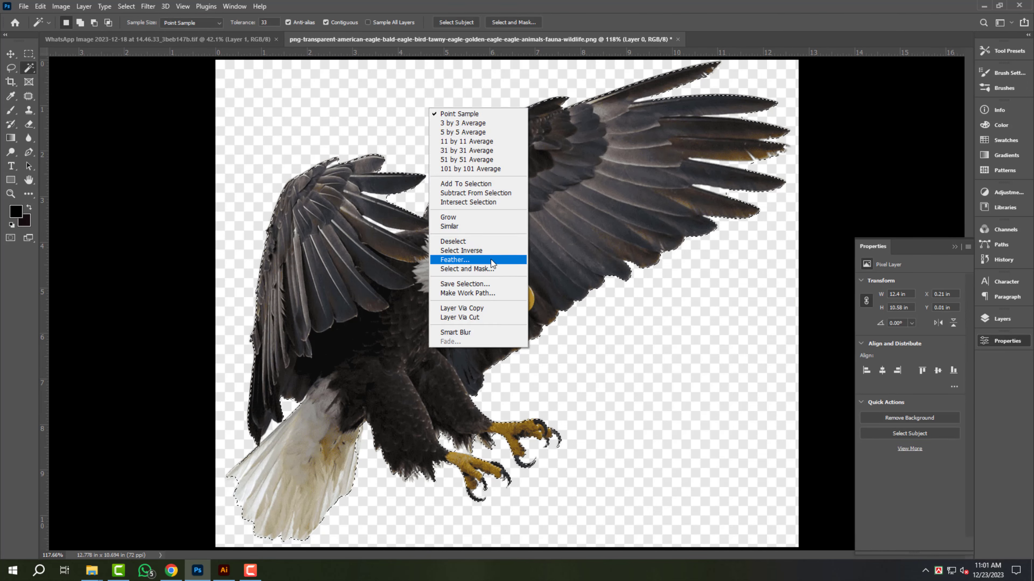
pyautogui.press('Escape')
pyautogui.hotkey('ctrl', 'x')
pyautogui.hotkey('ctrl', 'v')
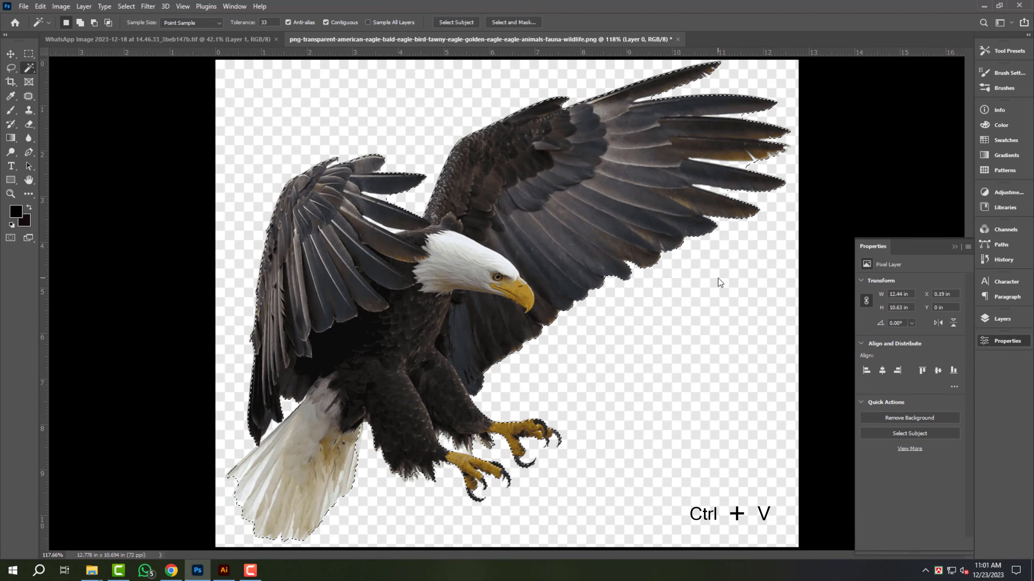
# Step: Remove the leftover checkered background layer and convert the eagle image to grayscale
pyautogui.press('v')
pyautogui.click(1007, 322)
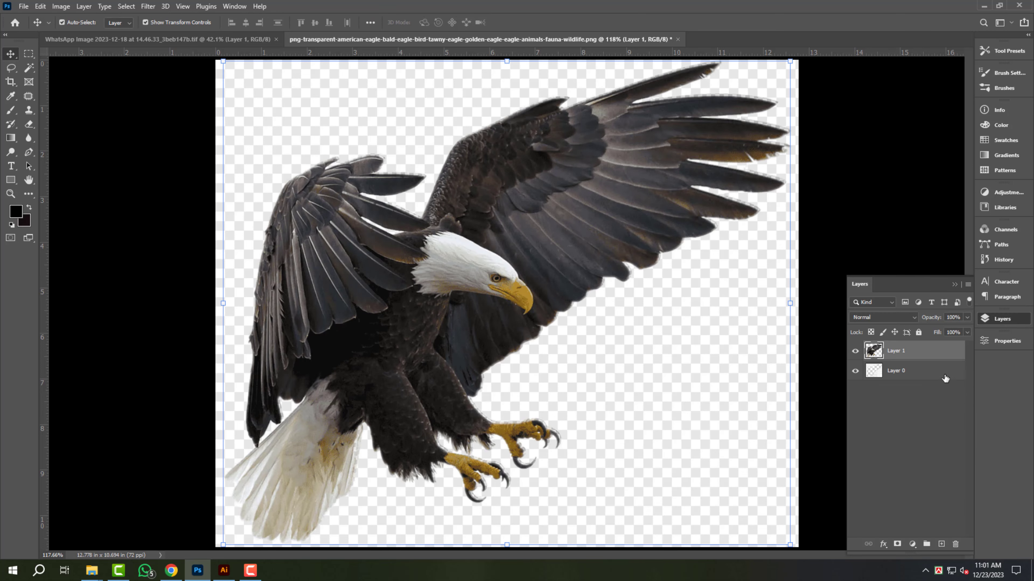
pyautogui.click(60, 6)
pyautogui.moveTo(106, 18)
pyautogui.click(186, 28)
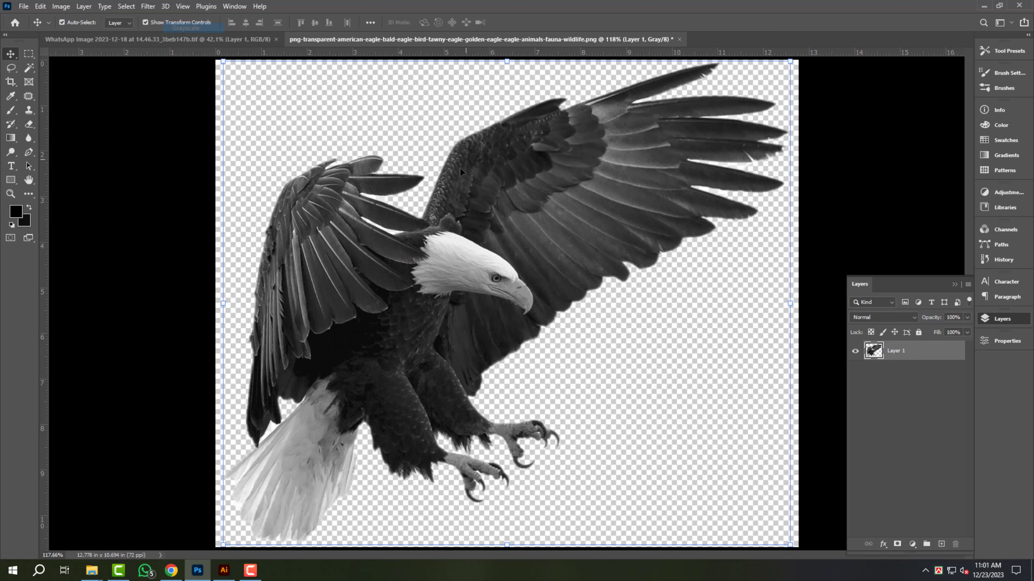
# Step: Resize the eagle image to a width of 14 inches
pyautogui.click(61, 6)
pyautogui.click(71, 88)
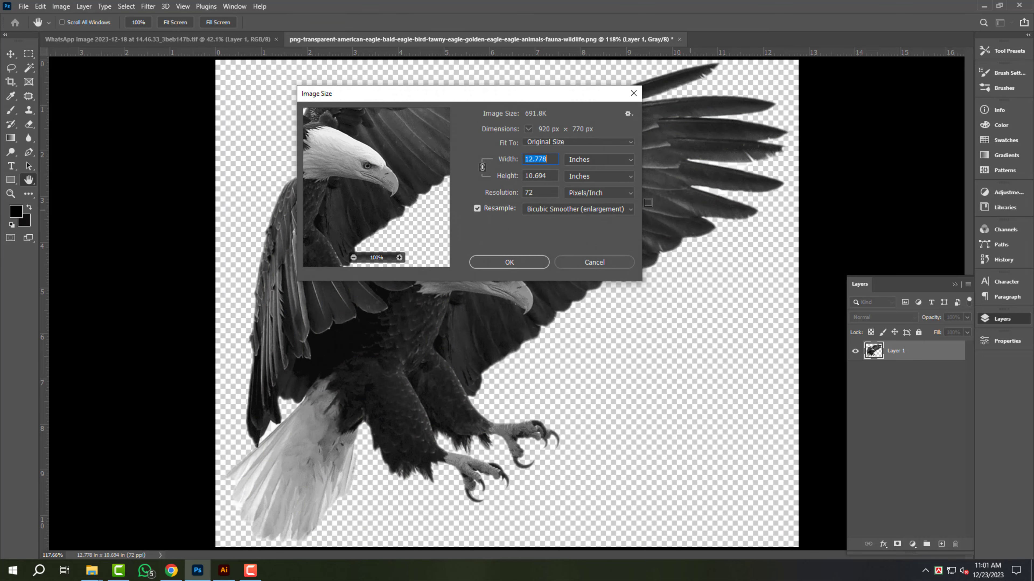
pyautogui.write('14')
pyautogui.press('Return')
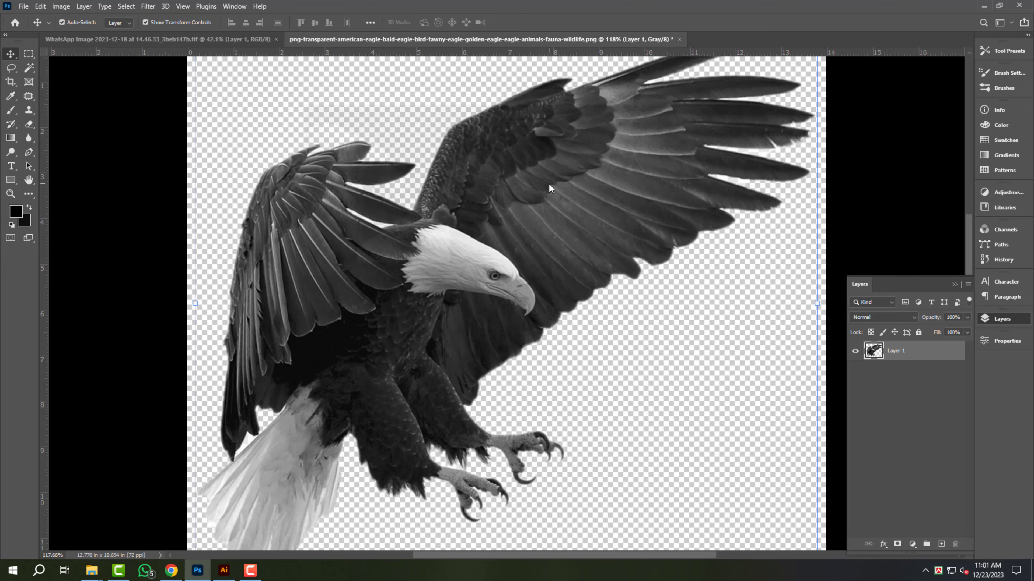
pyautogui.scroll(-2, 548, 184)
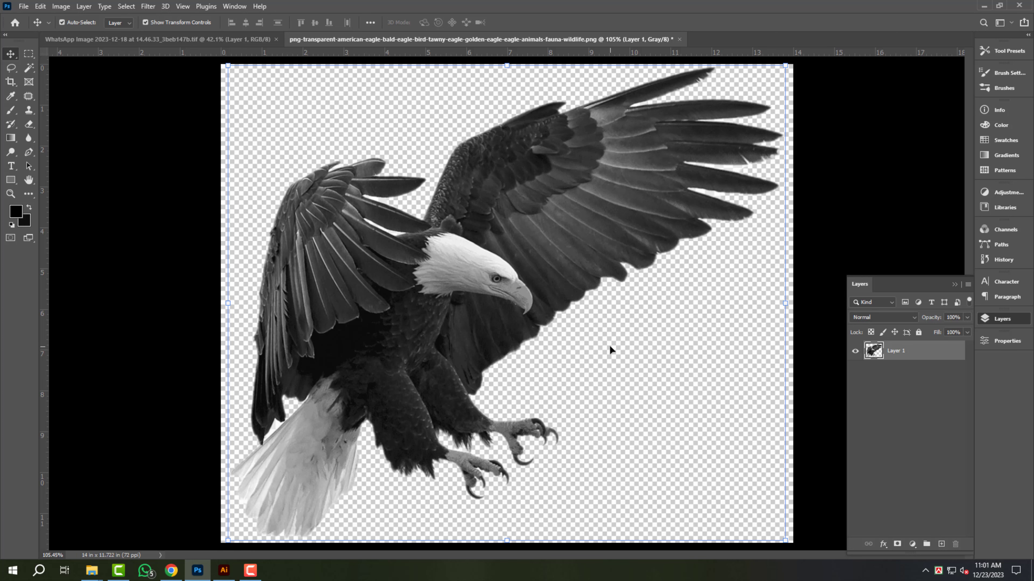
# Step: Darken the eagle with Levels and Curves adjustments and save the image
pyautogui.hotkey('ctrl', 'l')
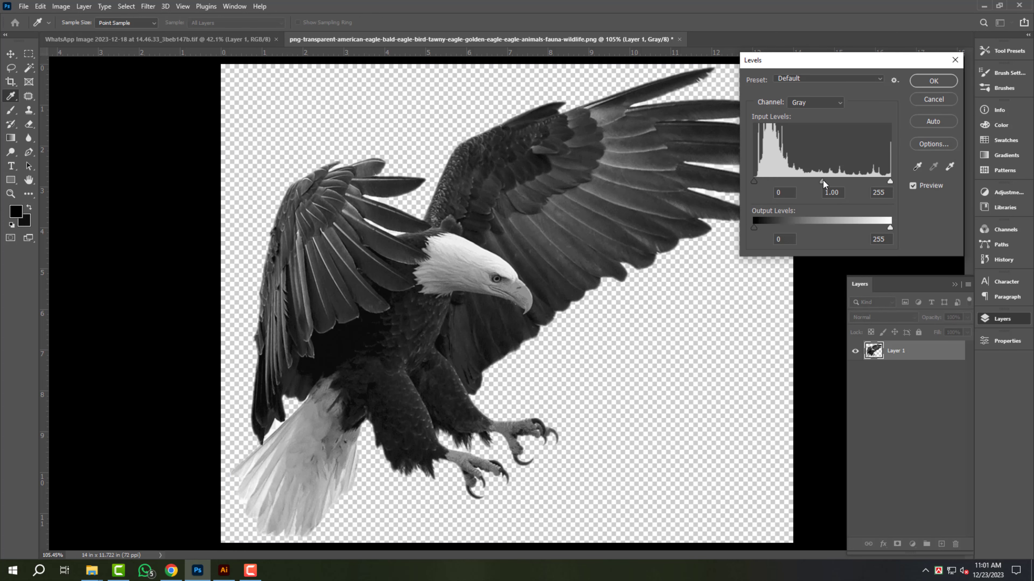
pyautogui.moveTo(823, 180); pyautogui.dragTo(833, 182)
pyautogui.press('Return')
pyautogui.press('v')
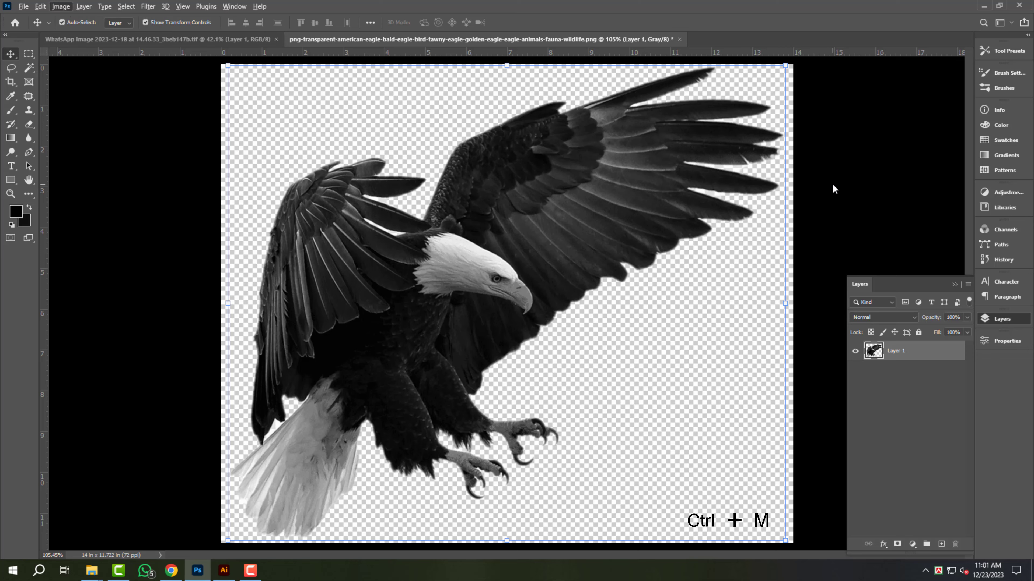
pyautogui.moveTo(731, 362); pyautogui.dragTo(750, 376)
pyautogui.press('Return')
pyautogui.press('Return')
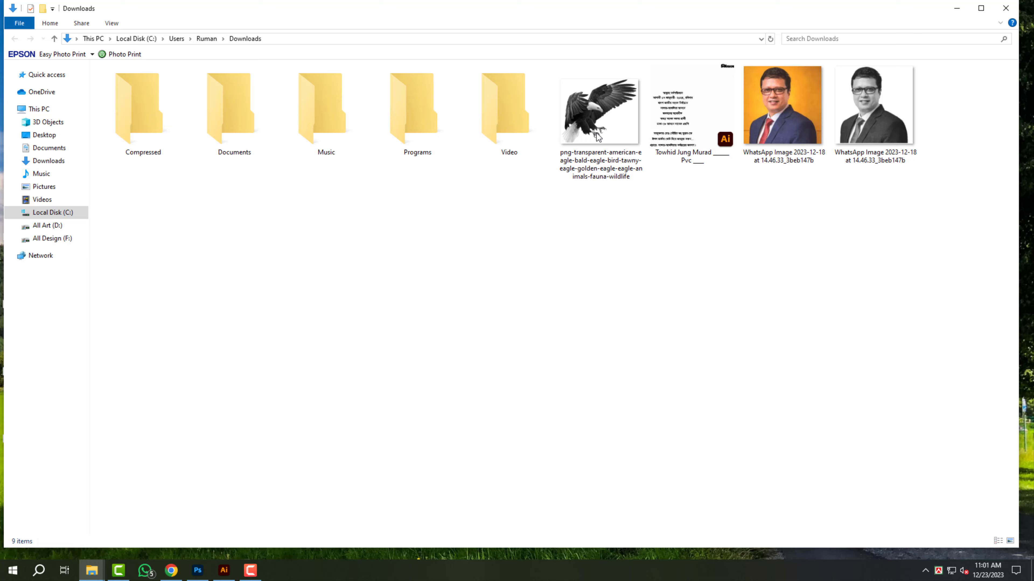
# Step: Open the saved grayscale eagle file from the Downloads folder in Illustrator, cut the image and close its document
pyautogui.rightClick(598, 106)
pyautogui.moveTo(634, 255)
pyautogui.click(896, 255)
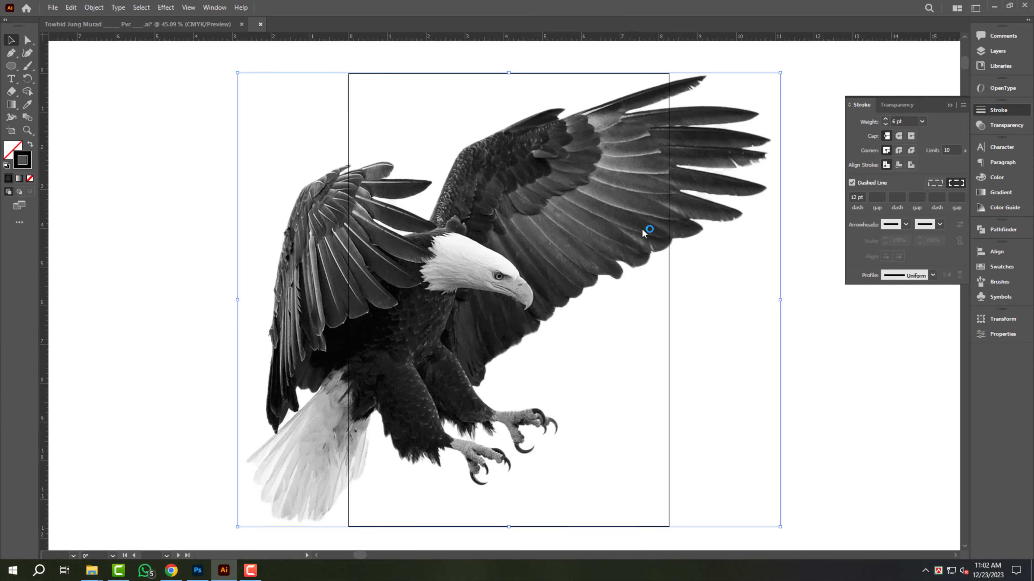
pyautogui.hotkey('ctrl', 'x')
pyautogui.hotkey('ctrl', 'w')
# Step: Paste the eagle into the poster, scale it down and position it over the dashed circle
pyautogui.click(574, 305)
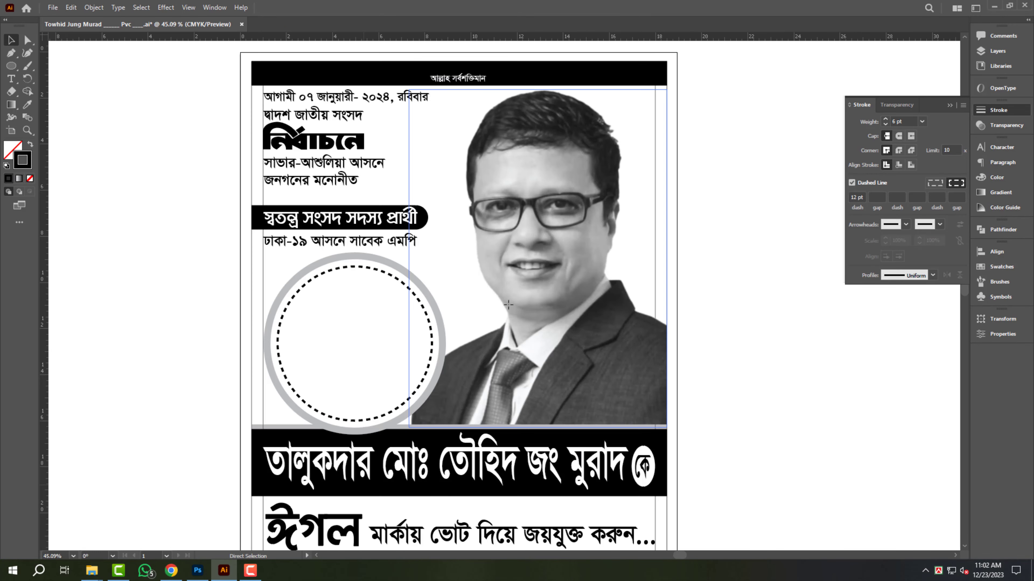
pyautogui.hotkey('ctrl', 'v')
pyautogui.press('v')
pyautogui.moveTo(505, 281); pyautogui.dragTo(427, 299)
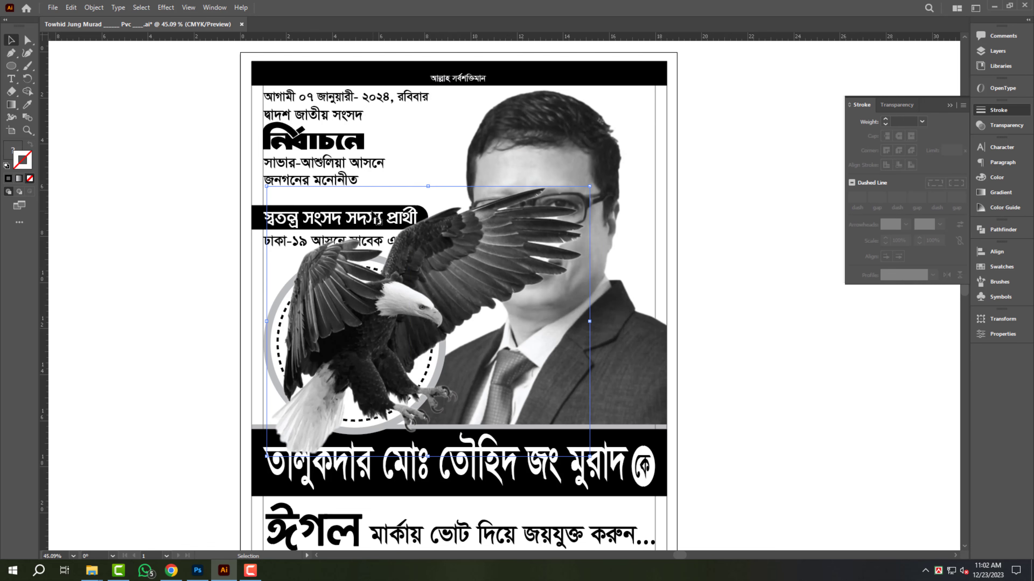
pyautogui.moveTo(427, 186); pyautogui.dragTo(431, 318)
pyautogui.moveTo(442, 351); pyautogui.dragTo(397, 300)
pyautogui.scroll(3, 372, 347)
pyautogui.moveTo(372, 347); pyautogui.dragTo(314, 243)
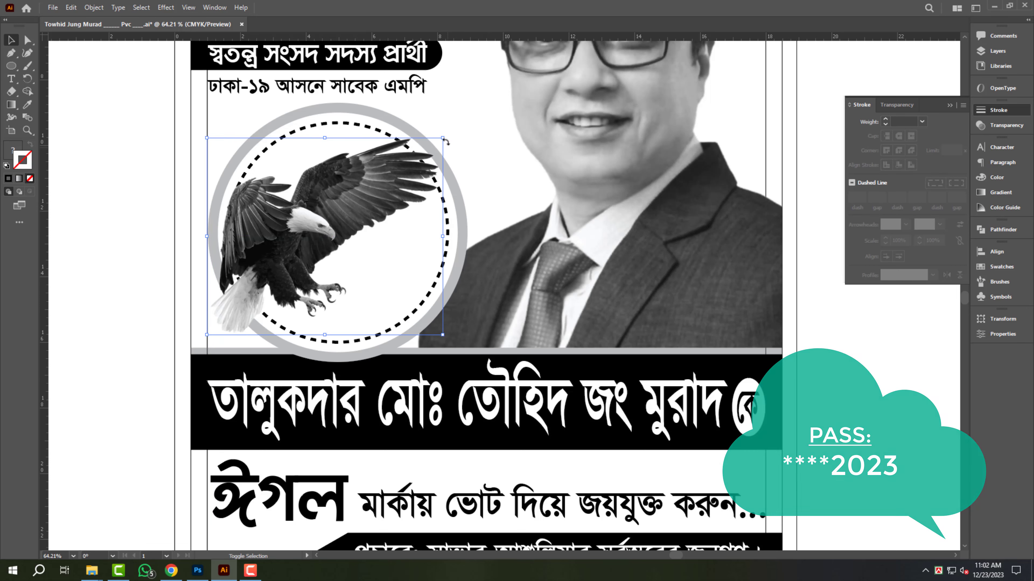
# Step: Enlarge the eagle so its raised wing reaches beyond the grey ring, lower it slightly and deselect it
pyautogui.moveTo(445, 141); pyautogui.dragTo(519, 95)
pyautogui.moveTo(378, 193); pyautogui.dragTo(376, 206)
pyautogui.click(166, 170)
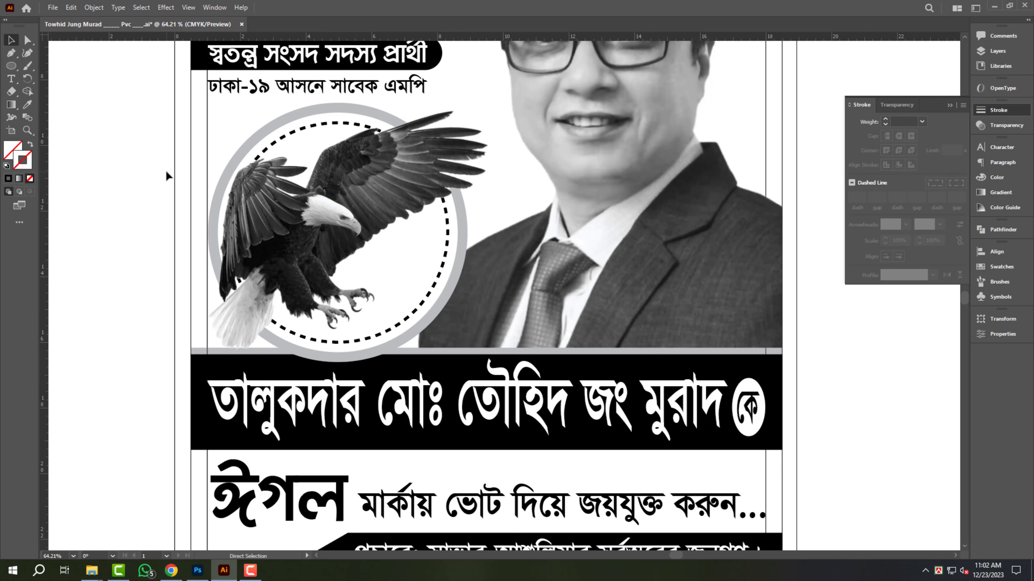
# Step: Stretch the black band and its white text "স্বতন্ত্র সংসদ সদস্য প্রার্থী" upward to make them taller, fully rounding the band's end
pyautogui.hotkey('ctrl', 'space')
pyautogui.moveTo(402, 287); pyautogui.dragTo(288, 308)
pyautogui.scroll(1, 381, 239)
pyautogui.moveTo(370, 167); pyautogui.dragTo(484, 171)
pyautogui.click(517, 272)
pyautogui.moveTo(336, 246); pyautogui.dragTo(336, 216)
pyautogui.moveTo(503, 244); pyautogui.dragTo(512, 261)
pyautogui.click(468, 265)
pyautogui.moveTo(337, 243); pyautogui.dragTo(337, 216)
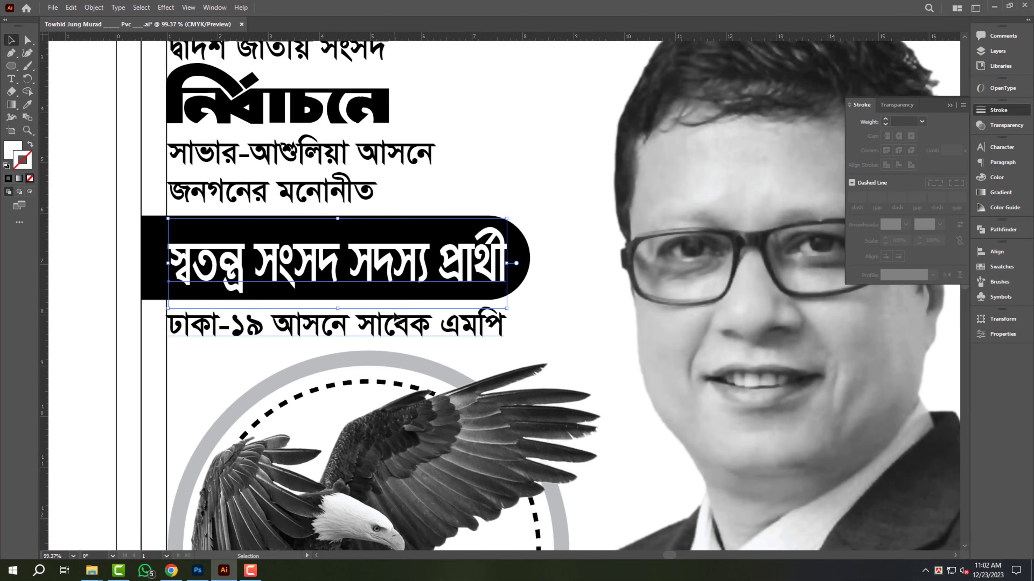
# Step: Split the line "জনগনের মনোনীত" out of its two-line text into a separate text object directly beneath "সাভার-আশুলিয়া আসনে"
pyautogui.click(382, 320)
pyautogui.scroll(-1, 432, 240)
pyautogui.click(468, 293)
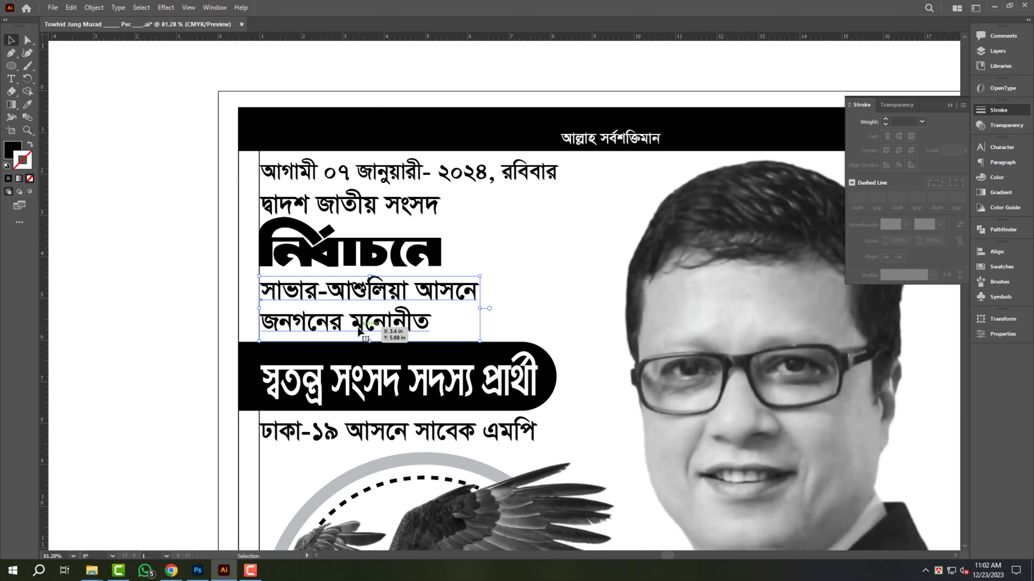
pyautogui.scroll(2, 358, 331)
pyautogui.press('t')
pyautogui.moveTo(564, 277); pyautogui.dragTo(478, 319)
pyautogui.hotkey('ctrl', 'x')
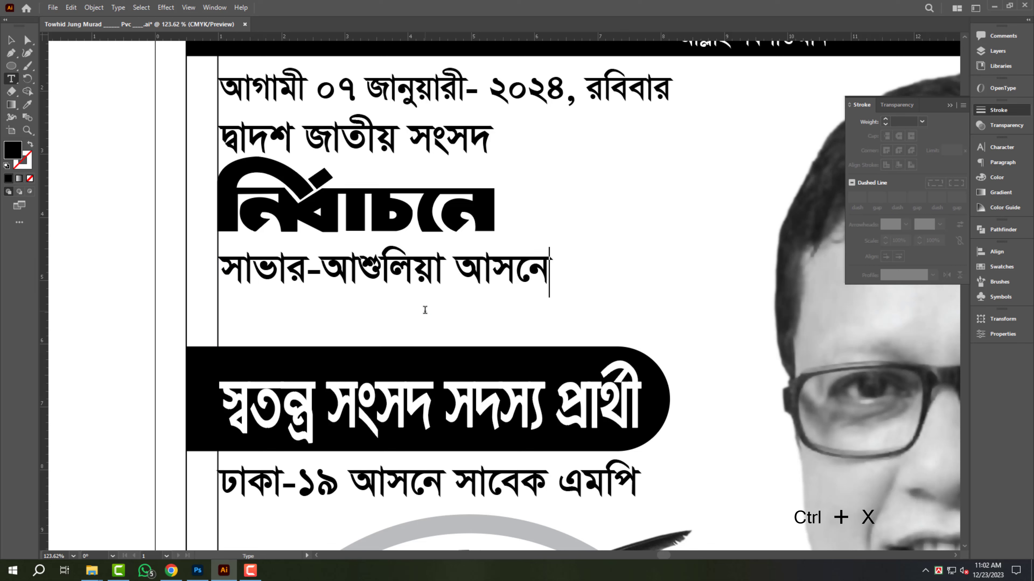
pyautogui.press('Escape')
pyautogui.moveTo(401, 280); pyautogui.dragTo(397, 322)
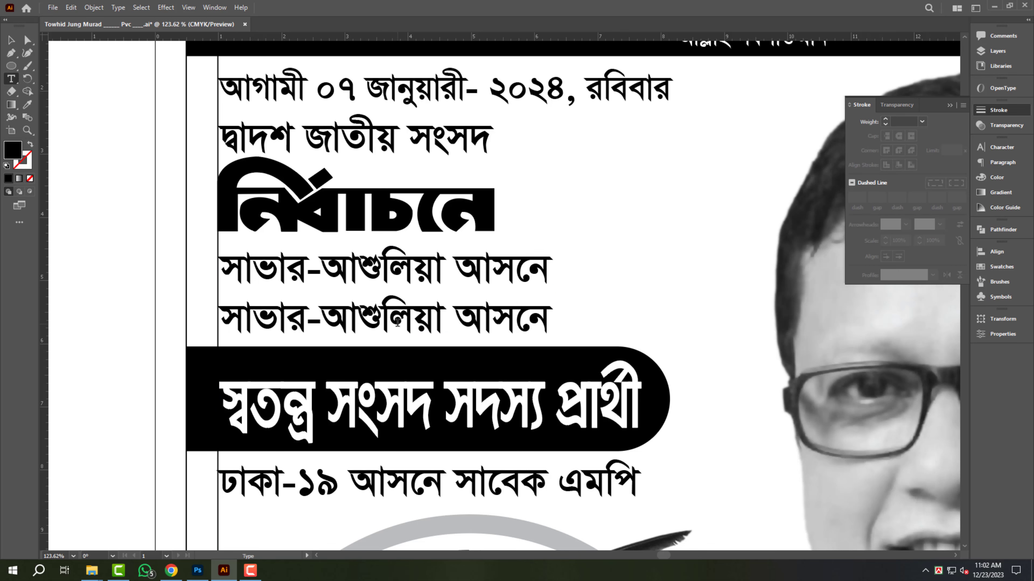
pyautogui.tripleClick(398, 322)
pyautogui.hotkey('ctrl', 'v')
pyautogui.press('Escape')
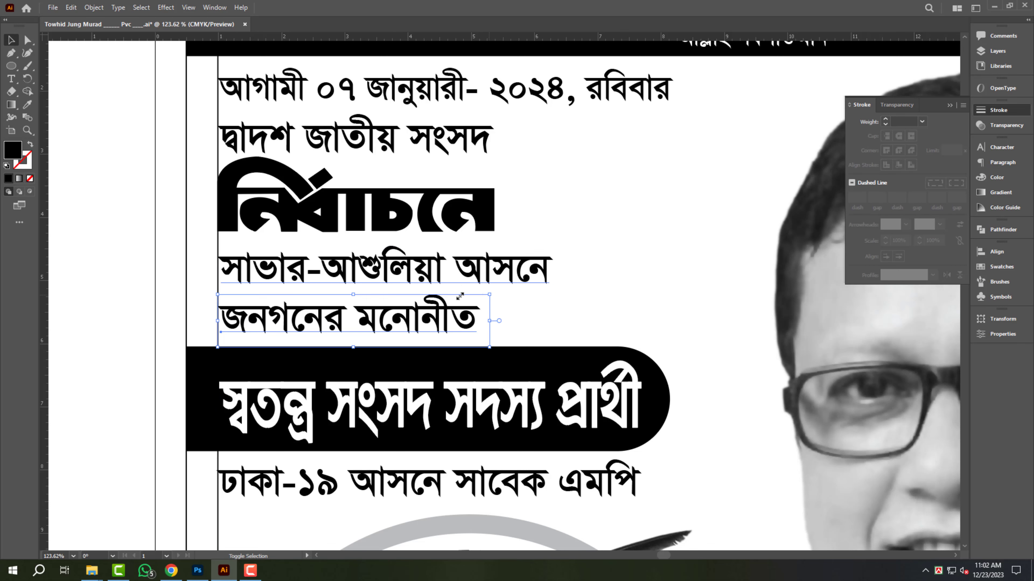
# Step: Scale "জনগনের মনোনীত" down to a small line inside the black band above its large text and fill it white
pyautogui.moveTo(459, 296); pyautogui.dragTo(317, 358)
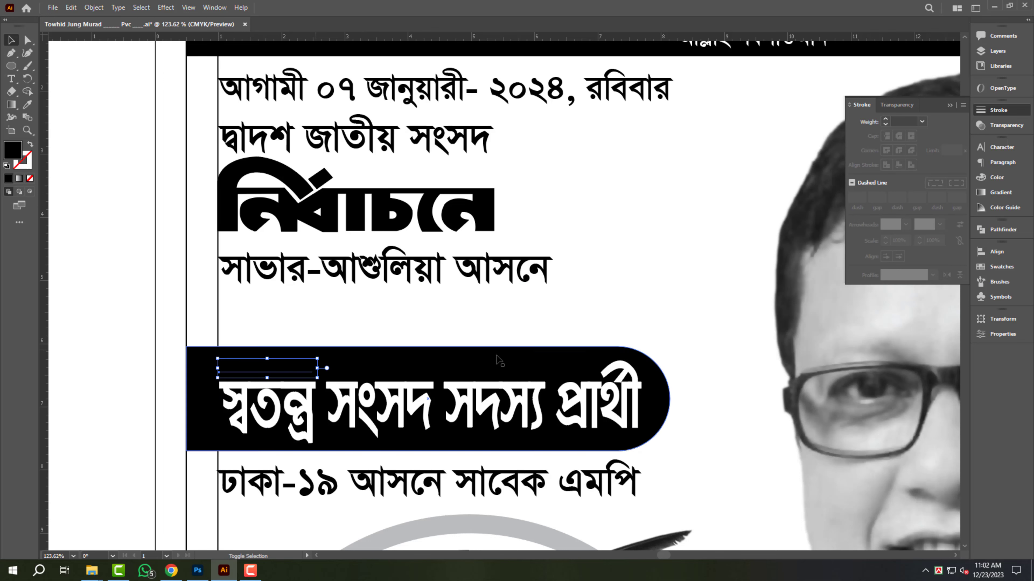
pyautogui.click(993, 177)
pyautogui.click(862, 215)
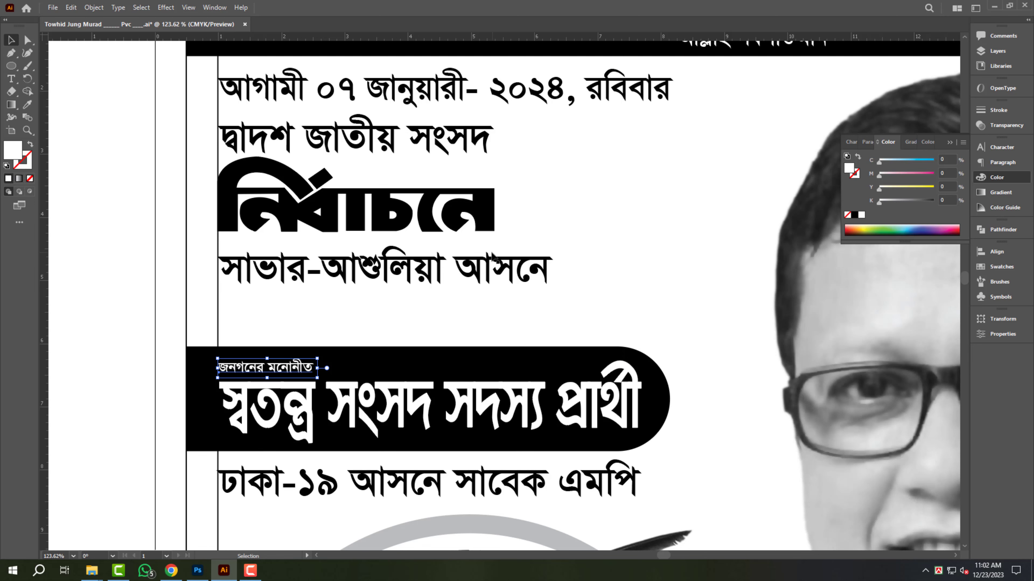
# Step: Enlarge the lines "দ্বাদশ জাতীয় সংসদ", "নির্বাচনে" and "সাভার-আশুলিয়া আসনে" together to fill the gap above the black band
pyautogui.click(473, 285)
pyautogui.click(482, 197)
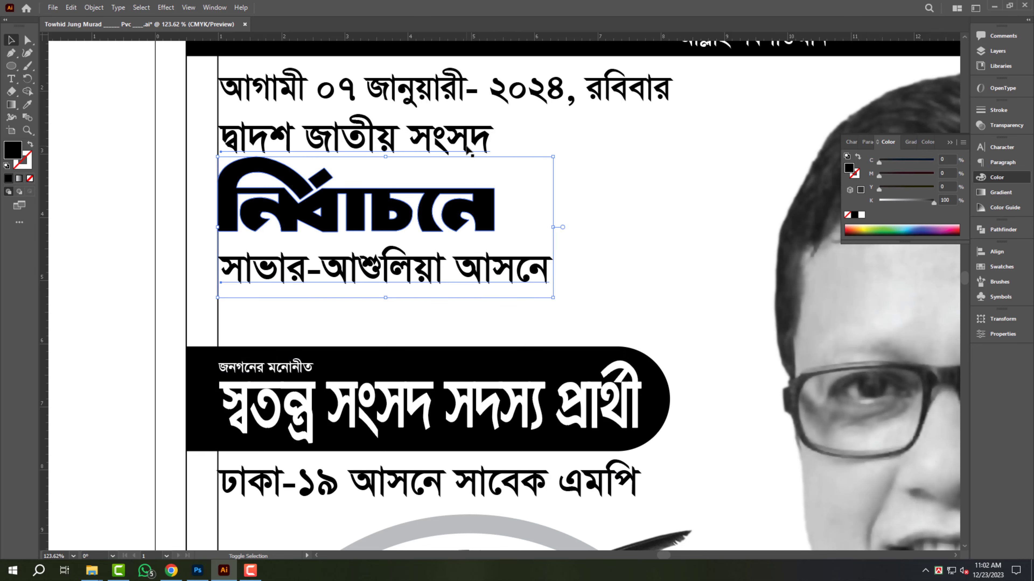
pyautogui.scroll(-1, 487, 201)
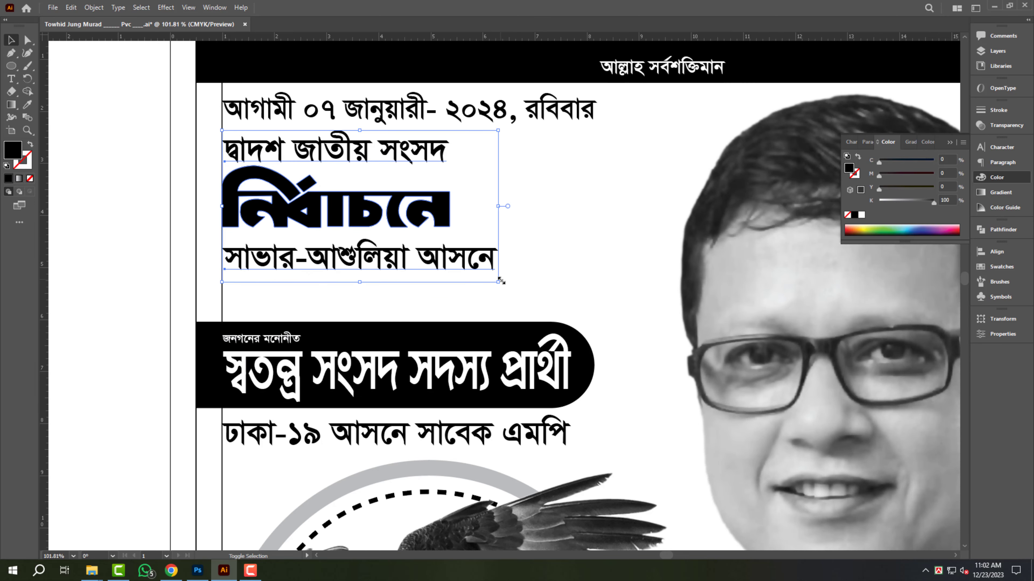
pyautogui.moveTo(499, 281); pyautogui.dragTo(571, 322)
pyautogui.click(567, 221)
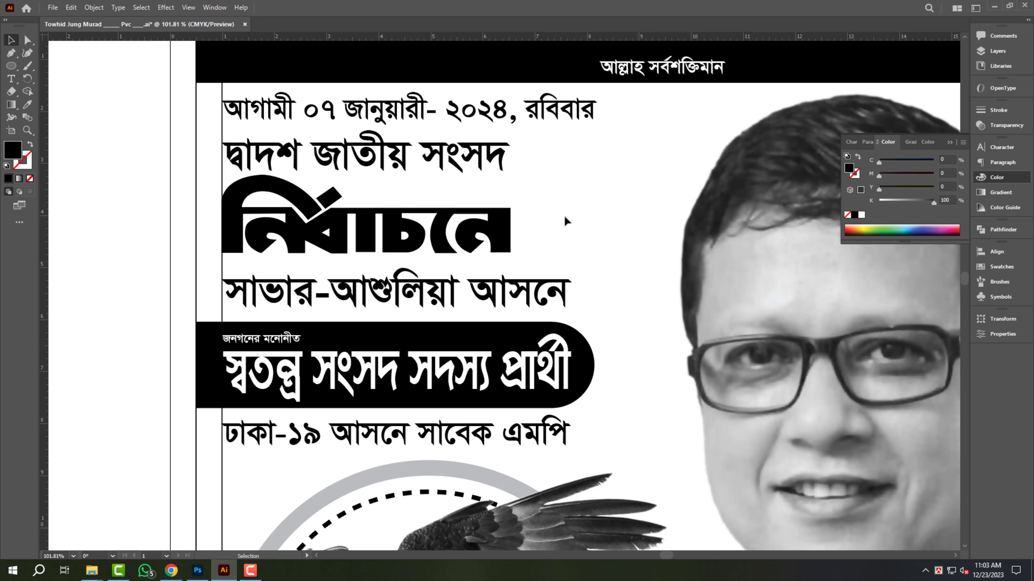
# Step: Reduce "সাভার-আশুলিয়া আসনে" and enlarge the two lines above it so all three share about the same width
pyautogui.click(569, 293)
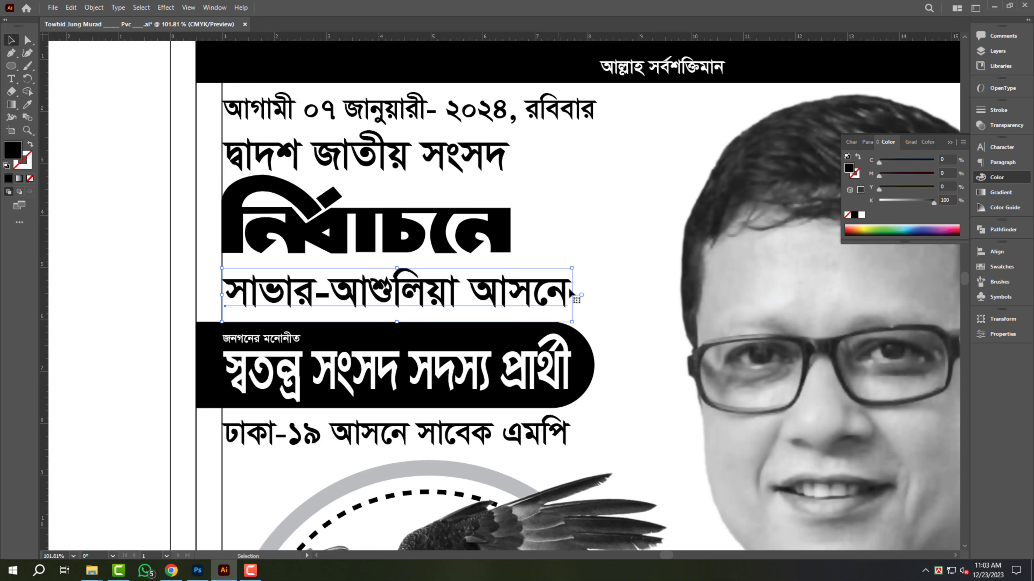
pyautogui.moveTo(571, 297); pyautogui.dragTo(529, 321)
pyautogui.keyDown('shift'); pyautogui.click(479, 224); pyautogui.keyUp('shift')
pyautogui.click(595, 208)
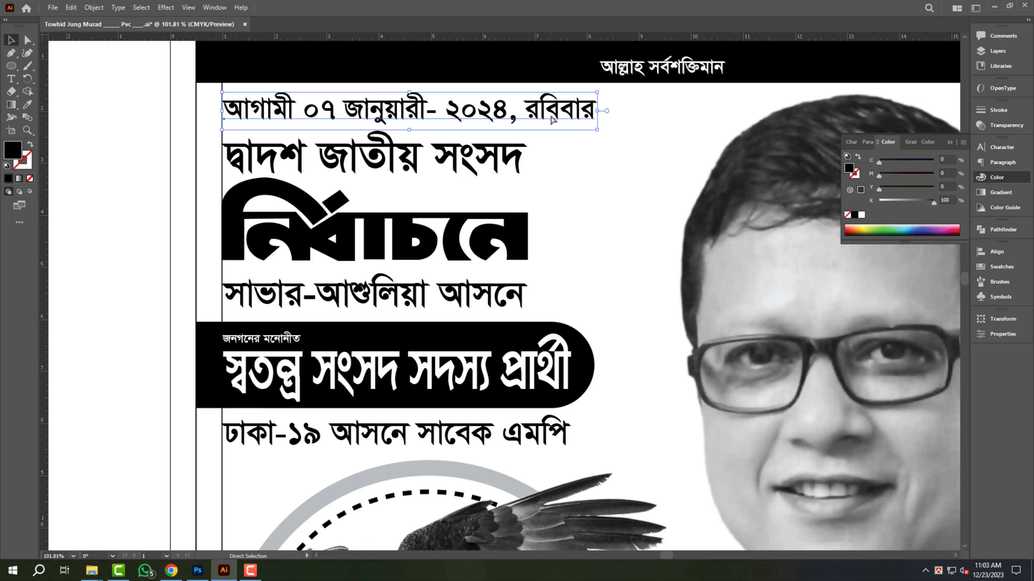
# Step: Open the abstract blue background with yellow lines from the Color Background folder in Illustrator
pyautogui.scroll(-2, 465, 126)
pyautogui.scroll(-6, 465, 126)
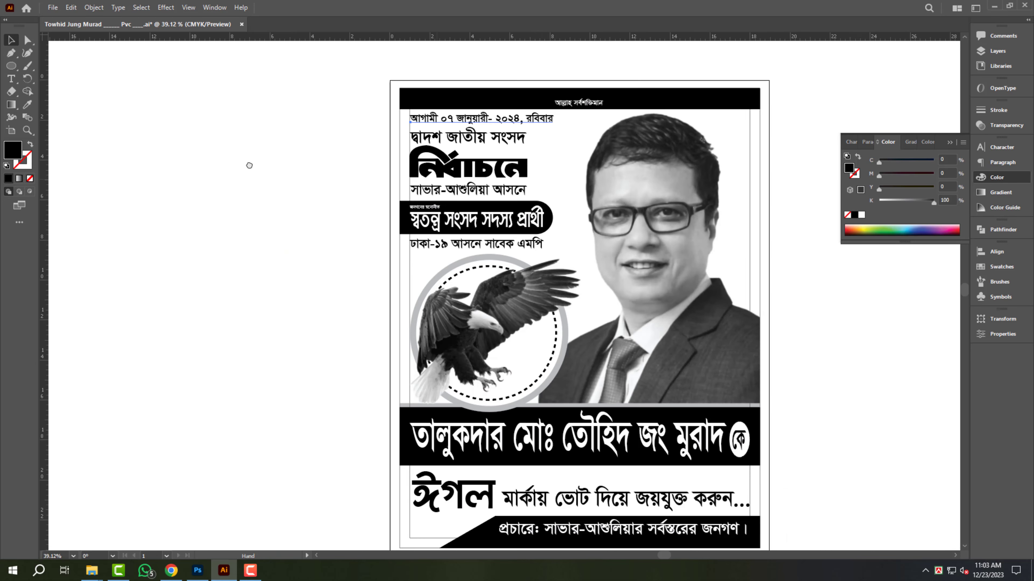
pyautogui.moveTo(612, 245); pyautogui.dragTo(658, 243)
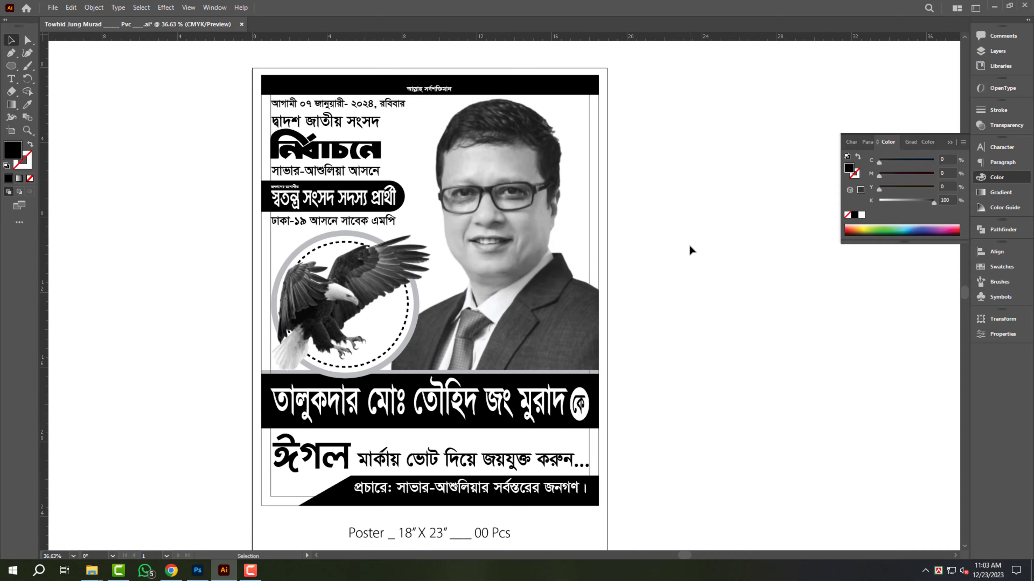
pyautogui.press('super+d')
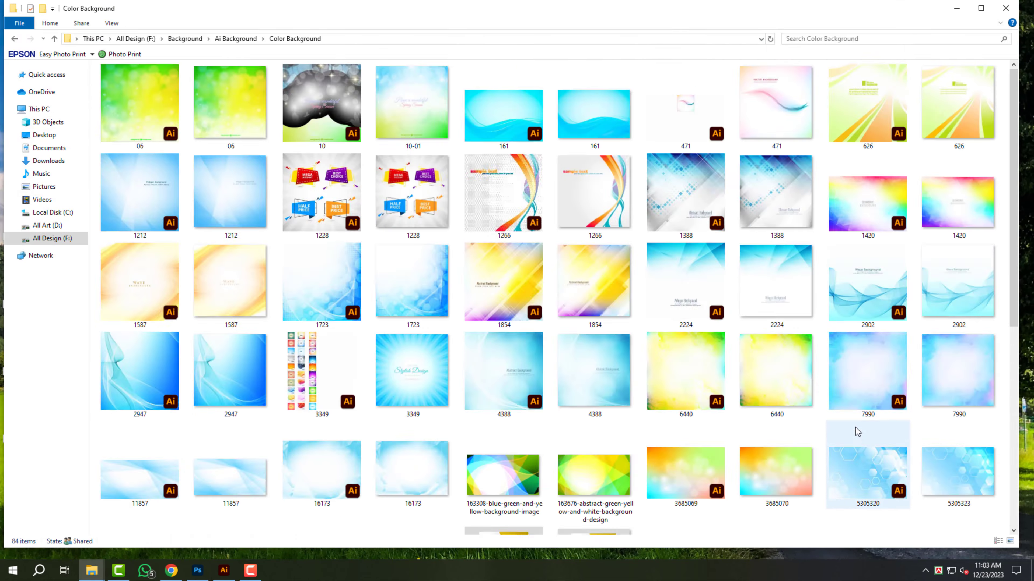
pyautogui.scroll(-10, 853, 426)
pyautogui.click(777, 378)
pyautogui.doubleClick(777, 260)
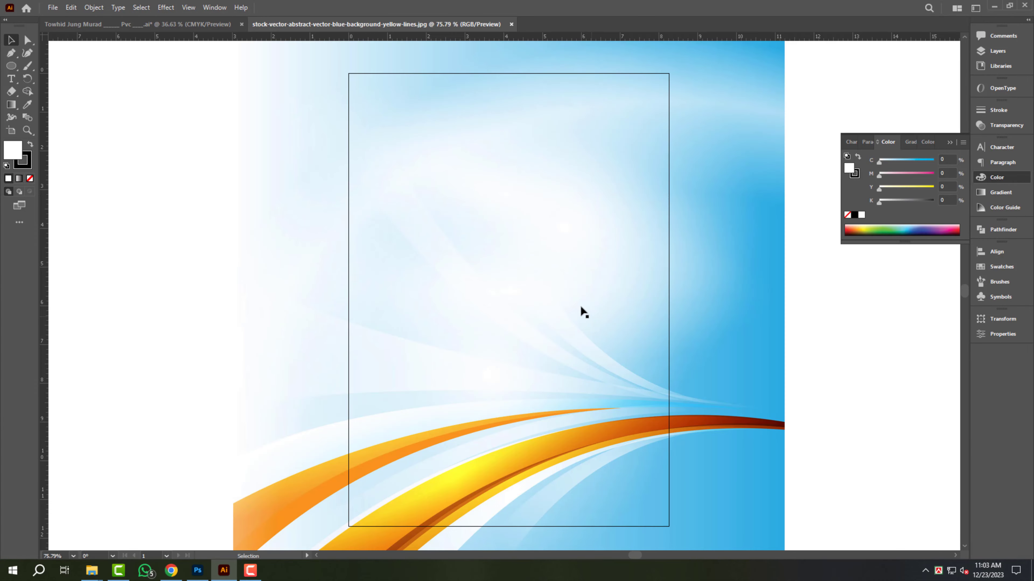
# Step: Move the background image off its artboard, convert it to grayscale, cut it and close its document
pyautogui.scroll(-8, 579, 311)
pyautogui.moveTo(585, 311); pyautogui.dragTo(308, 302)
pyautogui.moveTo(294, 304); pyautogui.dragTo(358, 316)
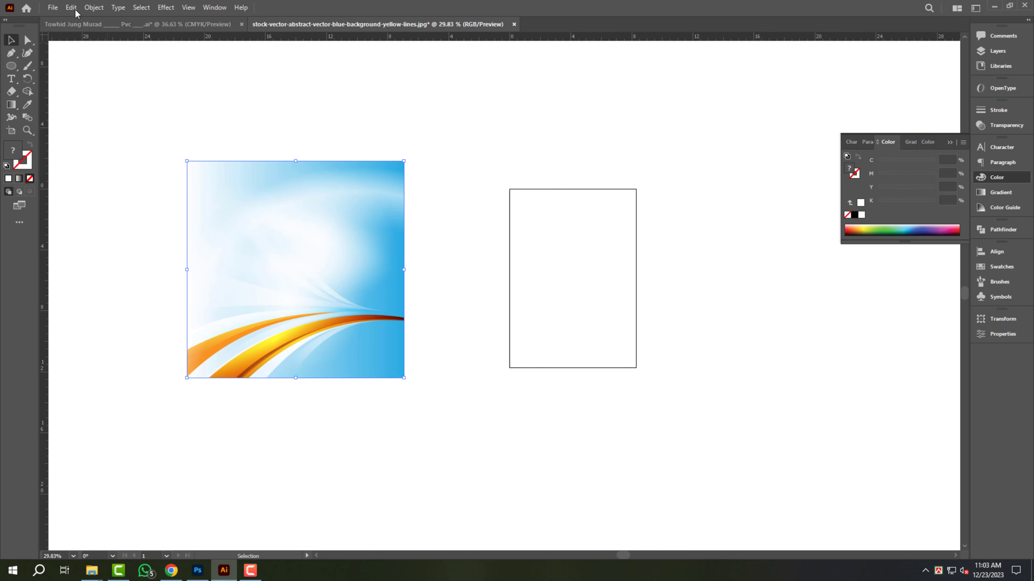
pyautogui.click(84, 8)
pyautogui.moveTo(71, 8)
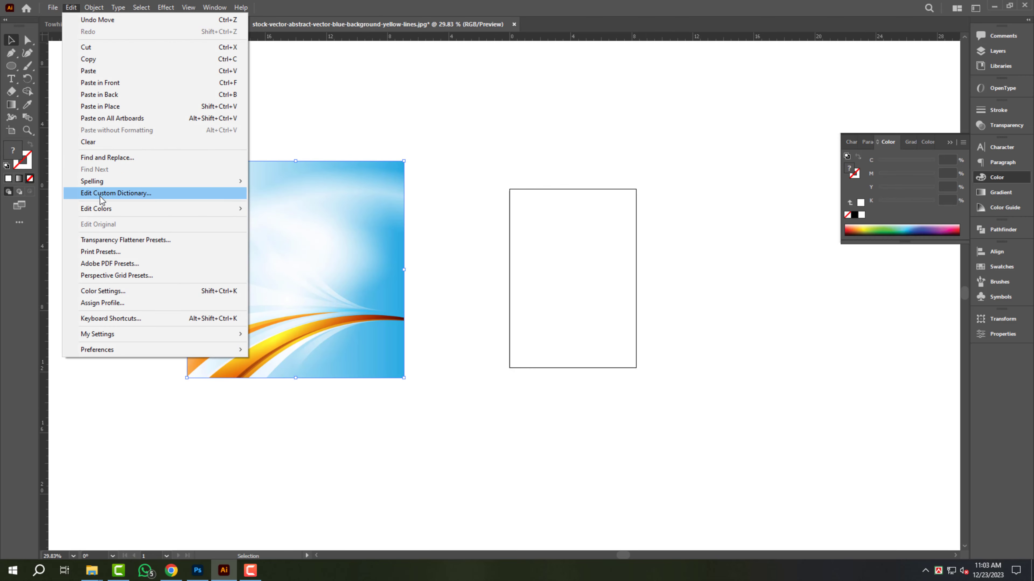
pyautogui.moveTo(163, 208)
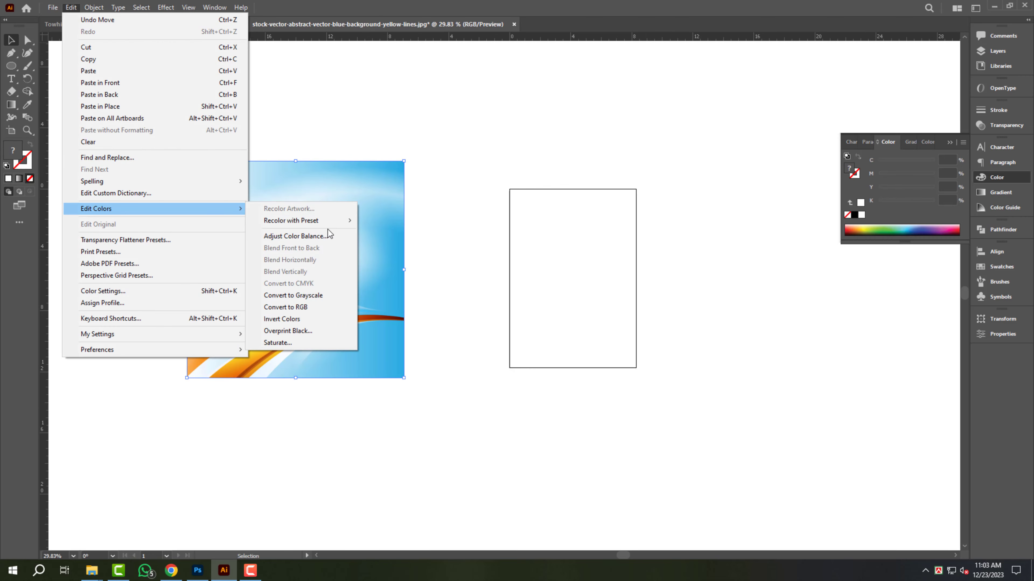
pyautogui.click(331, 297)
pyautogui.hotkey('ctrl', 'x')
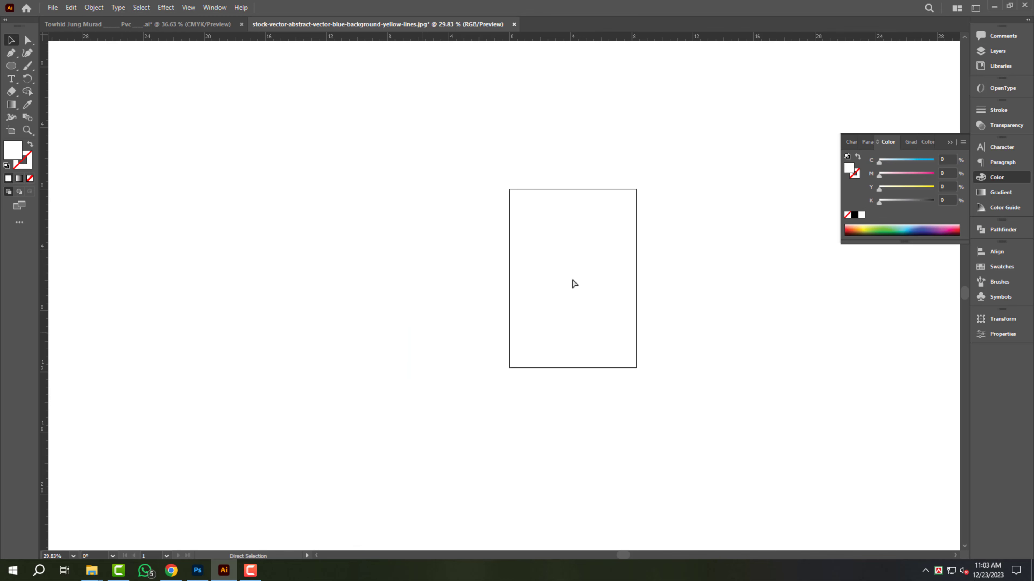
pyautogui.hotkey('ctrl', 'w')
pyautogui.click(580, 298)
# Step: Paste the grayscale background into the poster and set its size to 18 x 23 in
pyautogui.hotkey('ctrl', 'v')
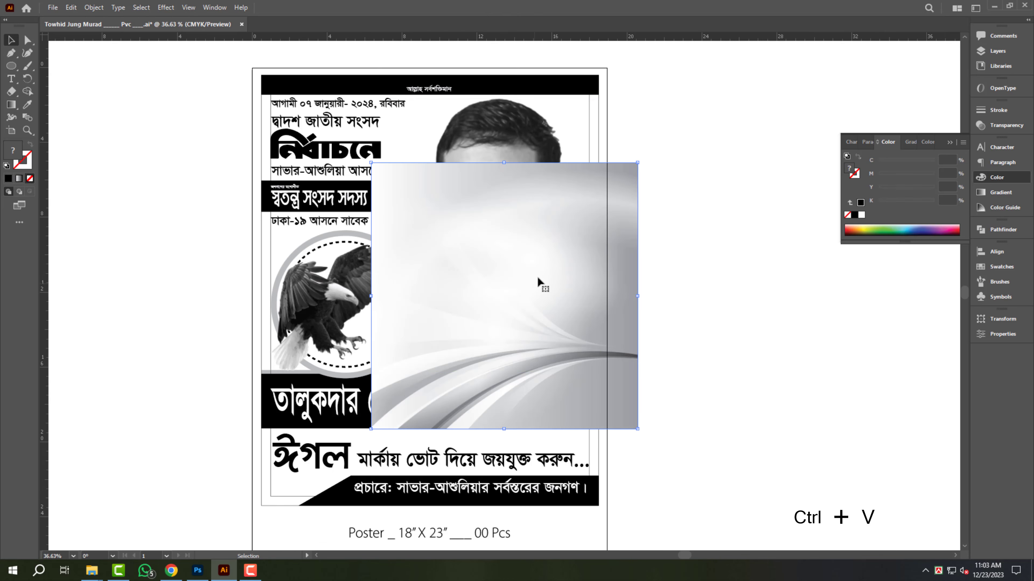
pyautogui.moveTo(485, 261); pyautogui.dragTo(422, 239)
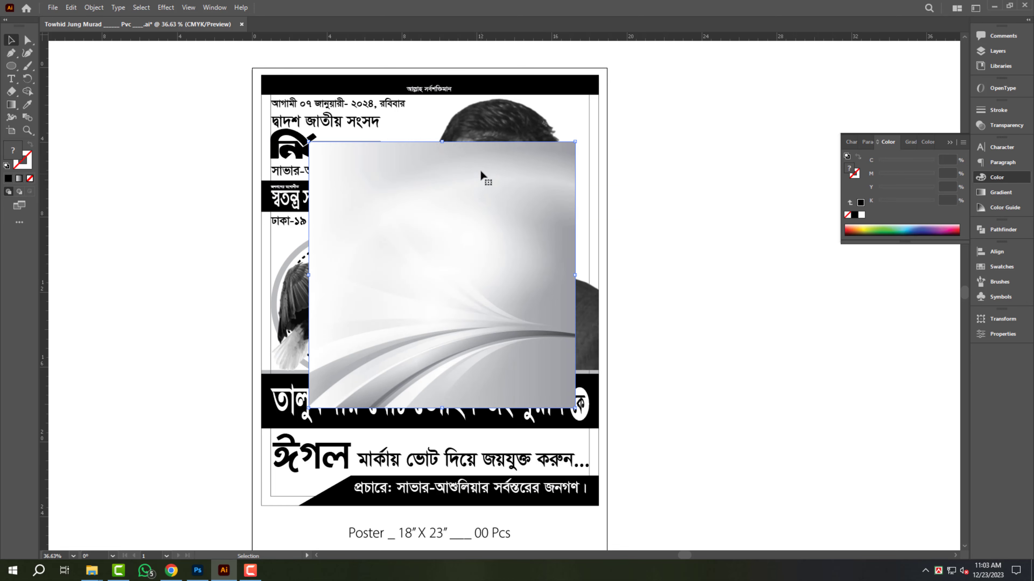
pyautogui.click(1008, 318)
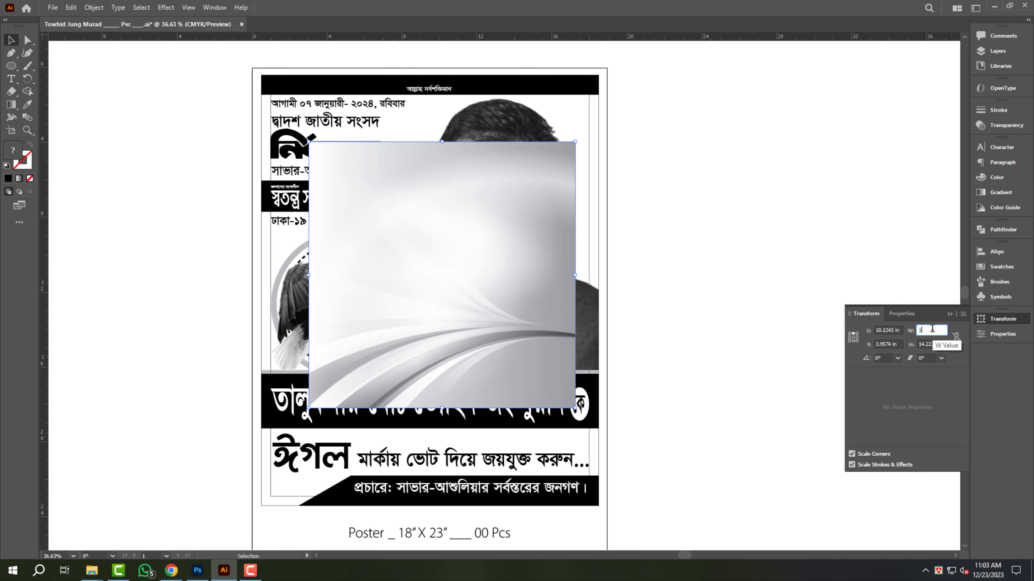
pyautogui.press('Tab')
pyautogui.press('Return')
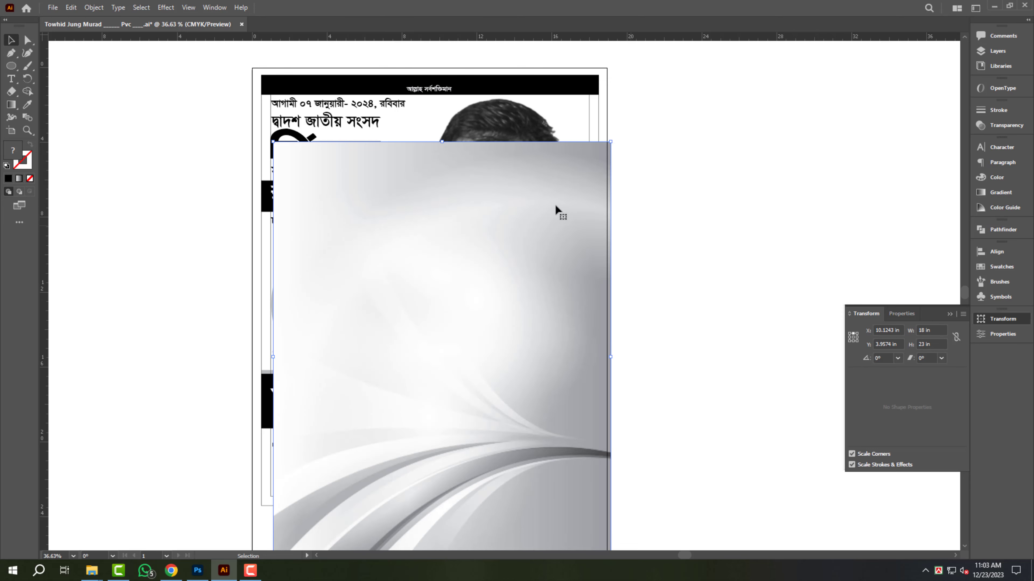
# Step: Align the background image to the poster's outer frame and send it behind all the other artwork
pyautogui.keyDown('shift'); pyautogui.click(267, 130); pyautogui.keyUp('shift')
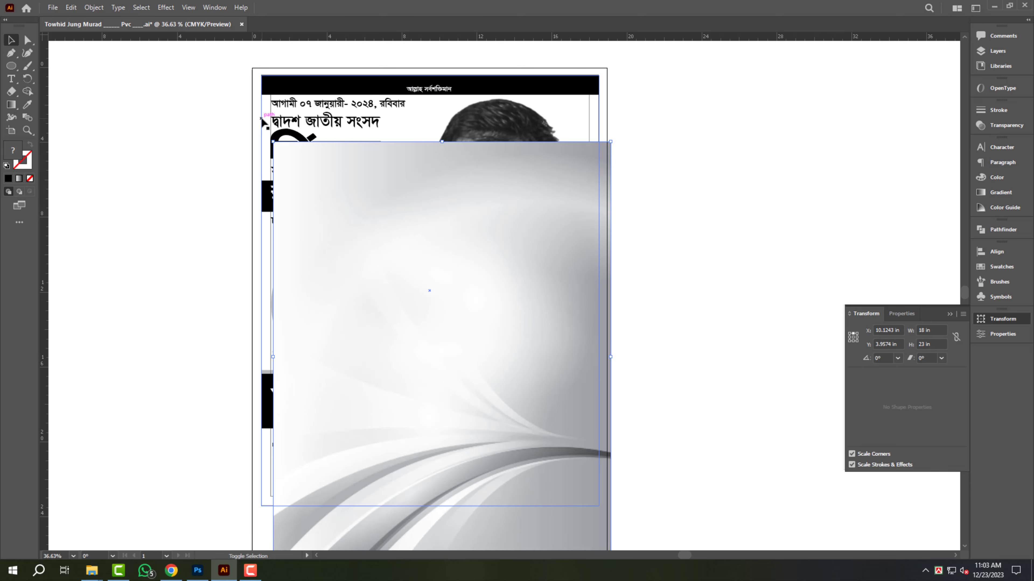
pyautogui.click(993, 256)
pyautogui.click(920, 275)
pyautogui.click(401, 145)
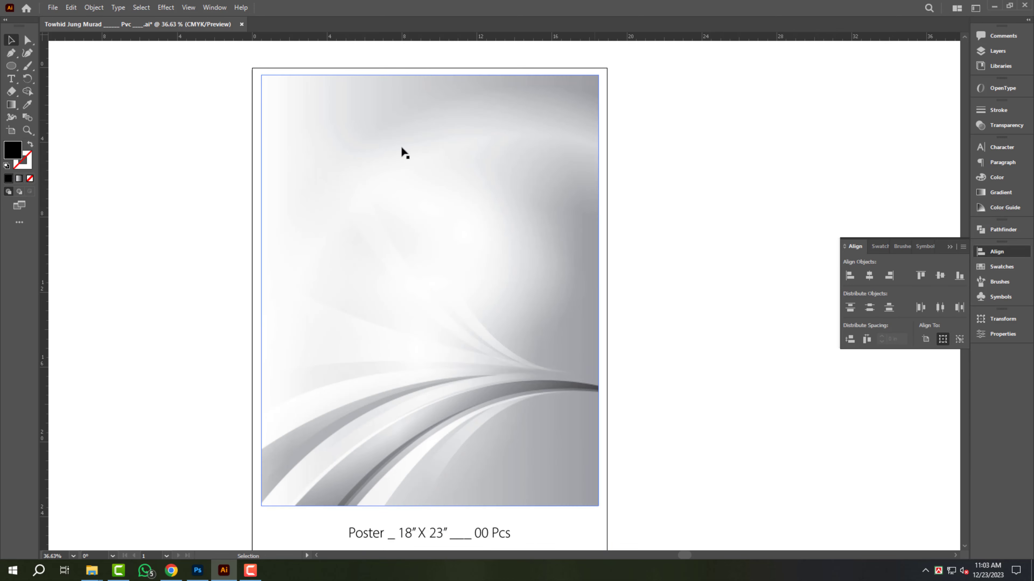
pyautogui.hotkey('ctrl', 'shift', '[')
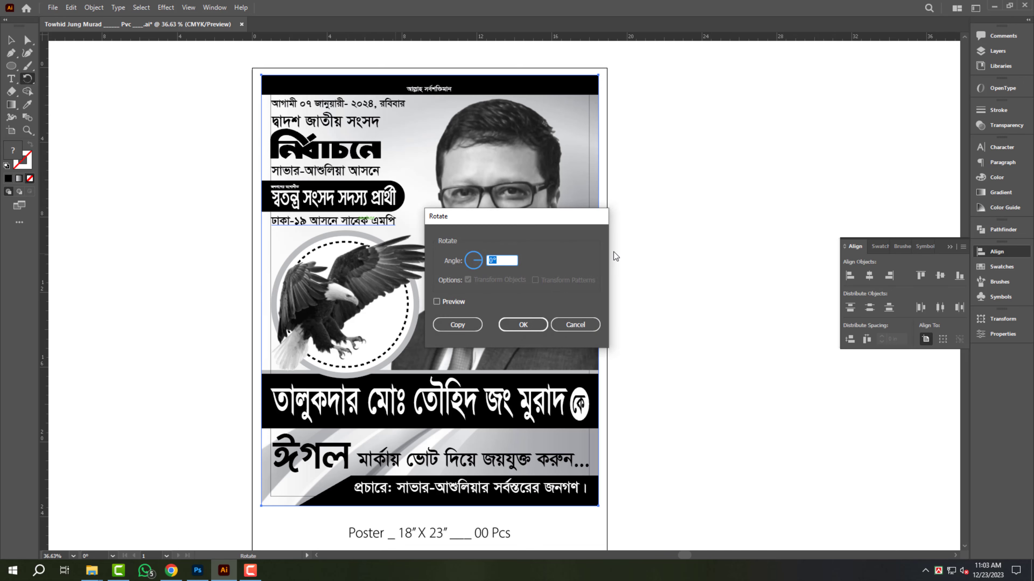
# Step: Rotate the background image by 180°
pyautogui.write('180')
pyautogui.press('Return')
pyautogui.press('v')
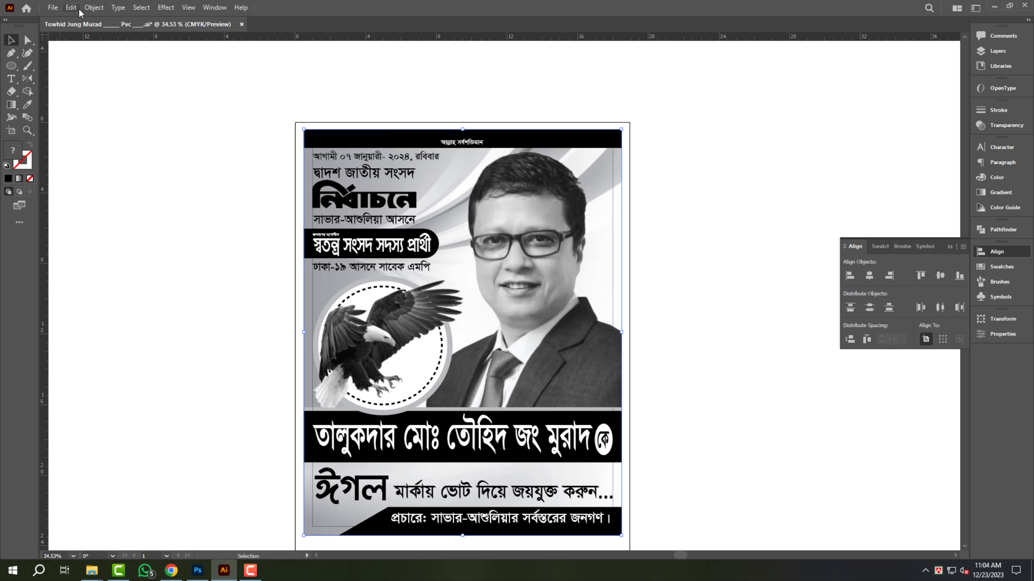
# Step: Lighten the background image by adjusting its grayscale color balance to -27% black with preview on, and deselect it
pyautogui.click(75, 9)
pyautogui.moveTo(156, 213)
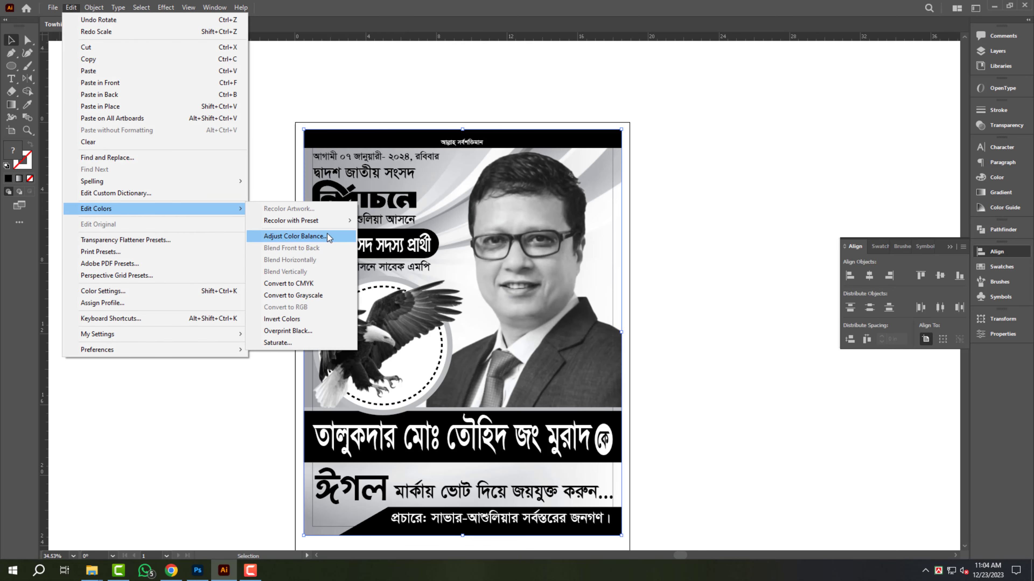
pyautogui.click(330, 238)
pyautogui.click(758, 119)
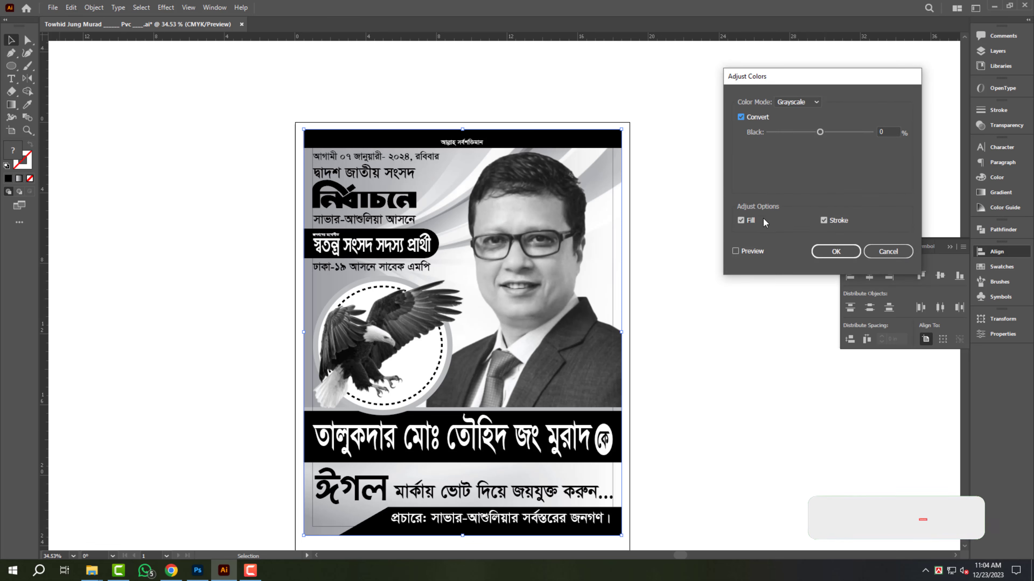
pyautogui.click(750, 249)
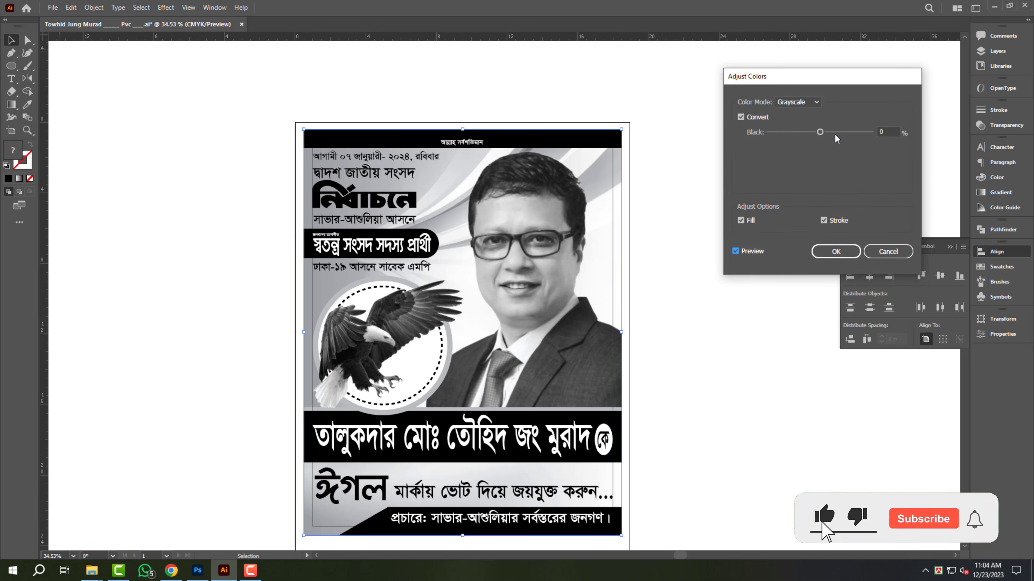
pyautogui.moveTo(820, 132); pyautogui.dragTo(807, 134)
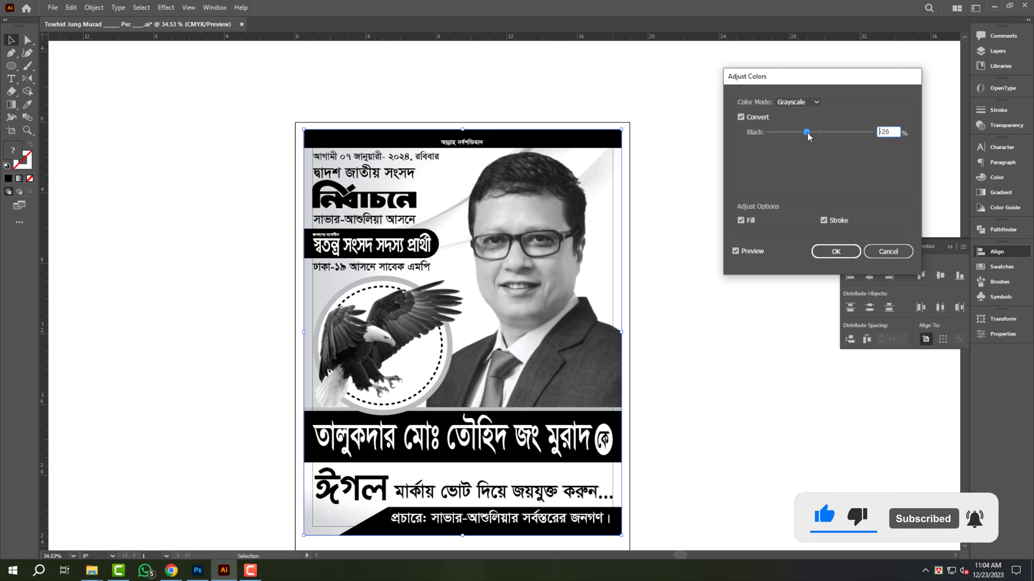
pyautogui.moveTo(807, 135); pyautogui.dragTo(811, 134)
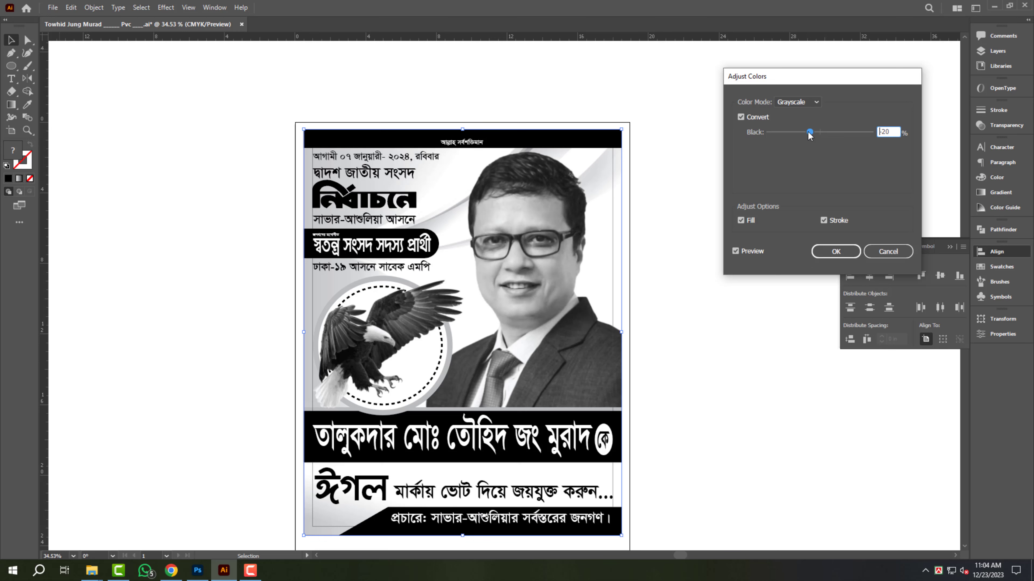
pyautogui.moveTo(895, 131); pyautogui.dragTo(806, 134)
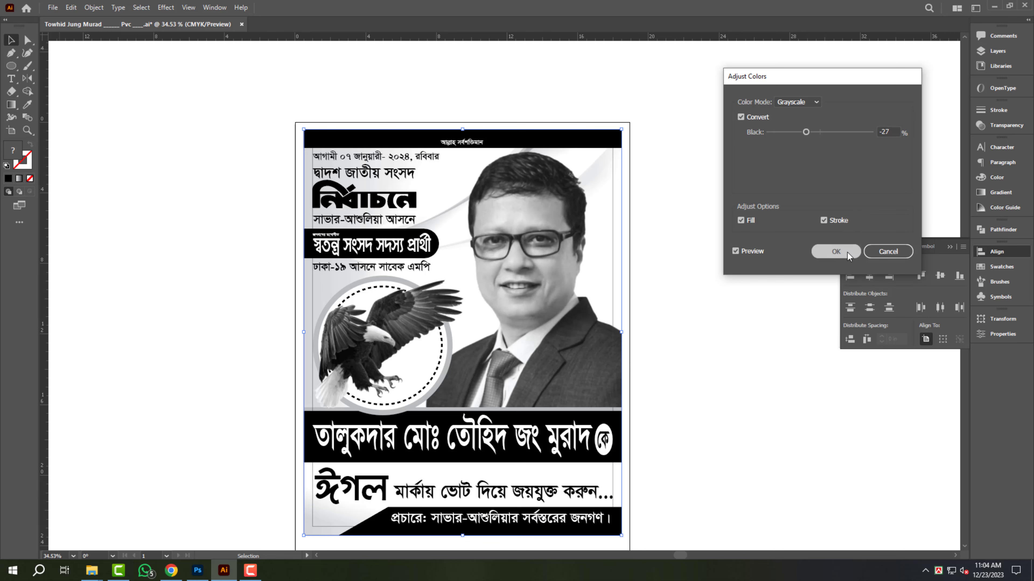
pyautogui.click(836, 251)
pyautogui.click(706, 325)
pyautogui.hotkey('ctrl', '0')
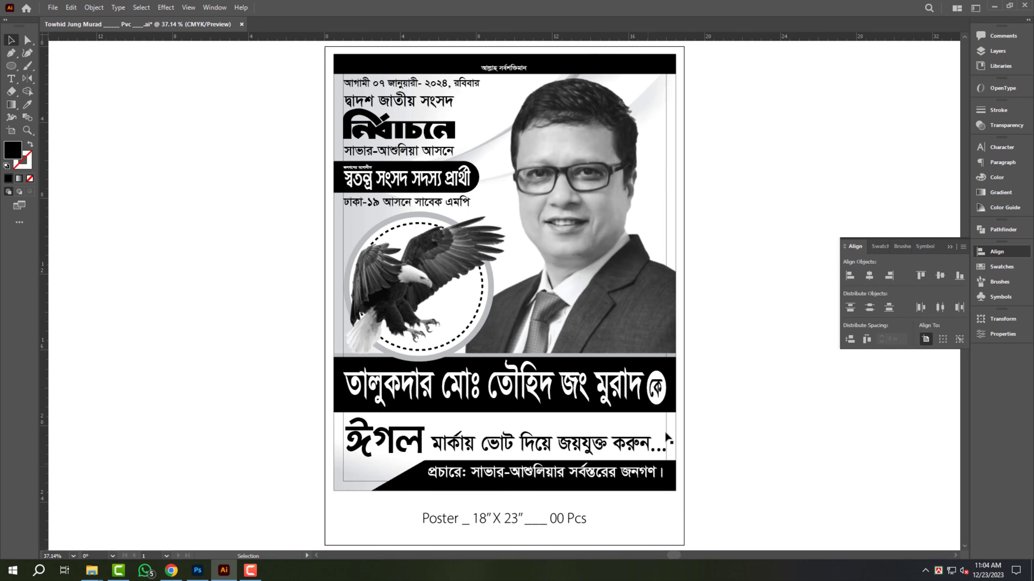
# Step: Delete the thin inner margin rectangle from the poster and show the whole artboard in full screen without panels
pyautogui.click(667, 431)
pyautogui.press('Delete')
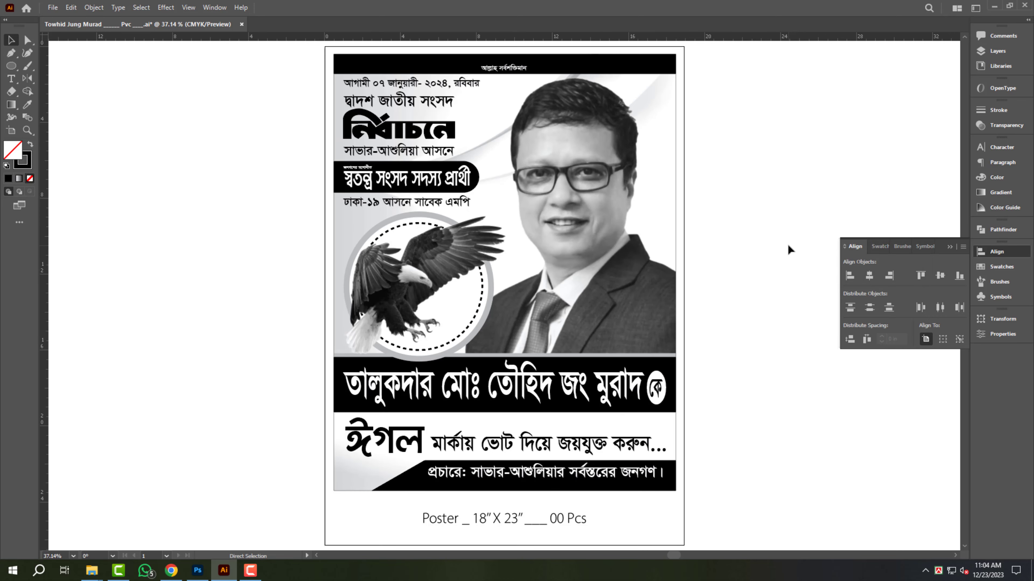
pyautogui.press('Tab')
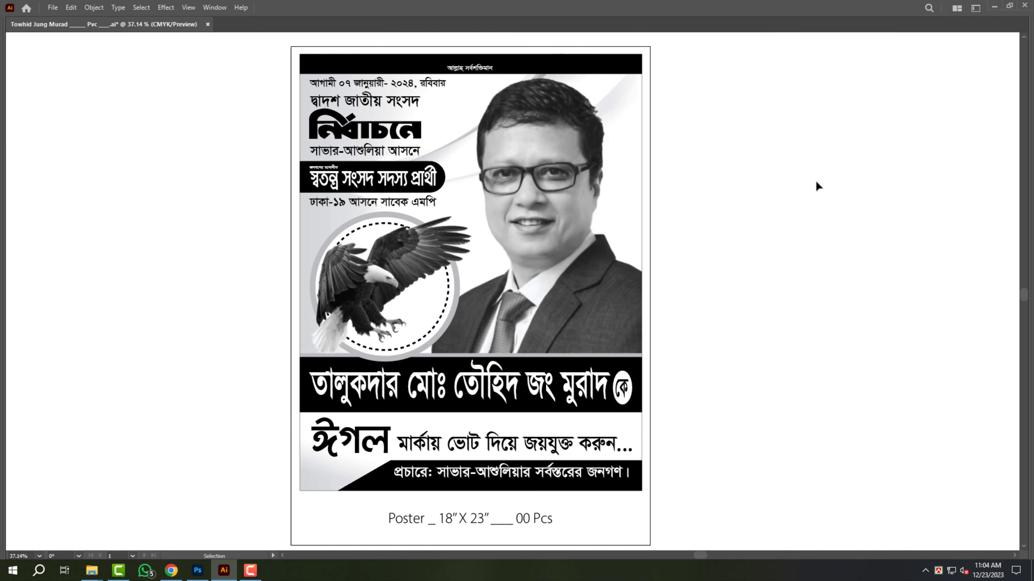
pyautogui.hotkey('ctrl', '0')
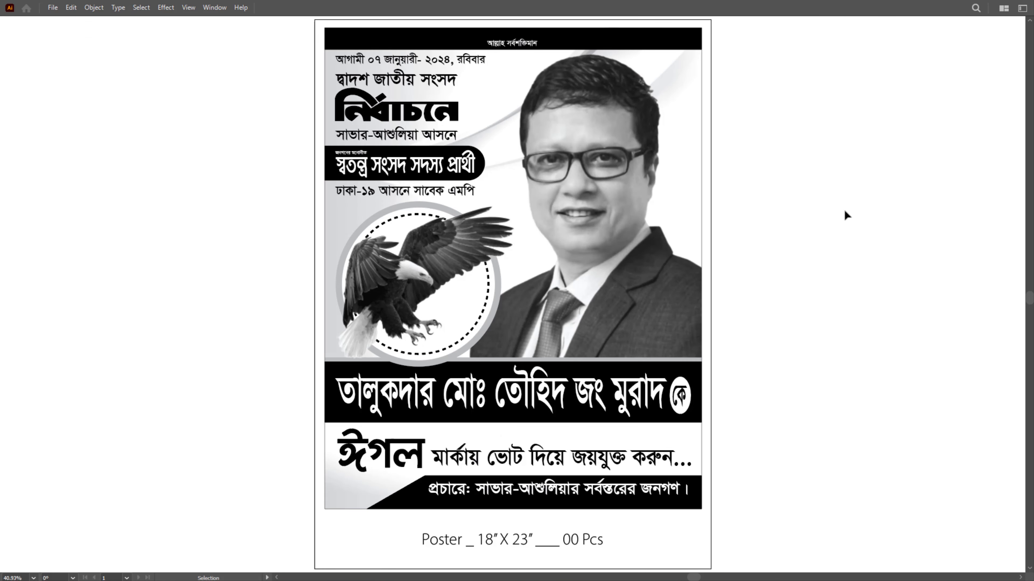
# Step: Try to stretch the grayscale background image beyond the poster's left edge
pyautogui.click(505, 105)
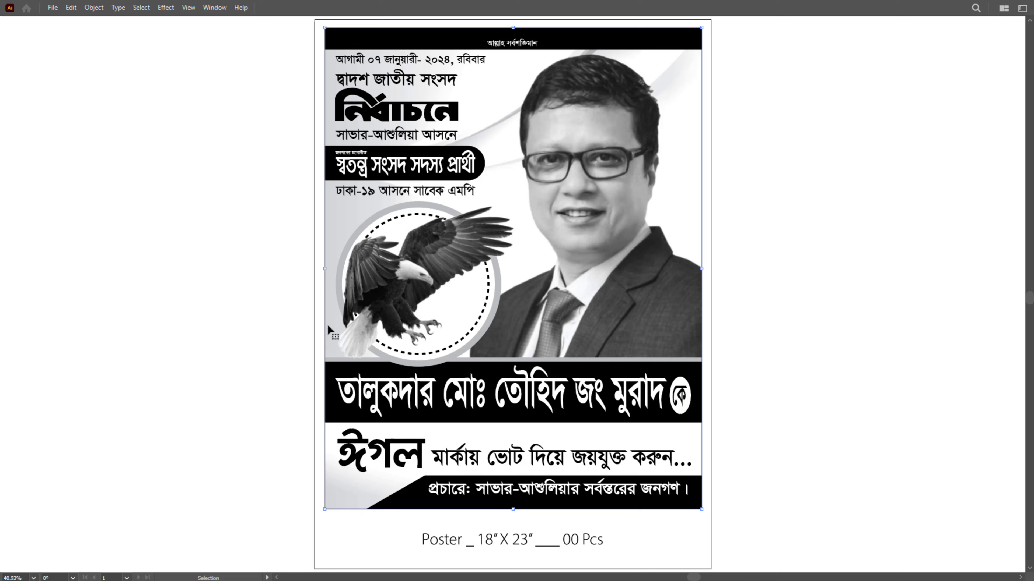
pyautogui.moveTo(324, 268); pyautogui.dragTo(285, 287)
pyautogui.hotkey('ctrl', 'z')
pyautogui.click(103, 209)
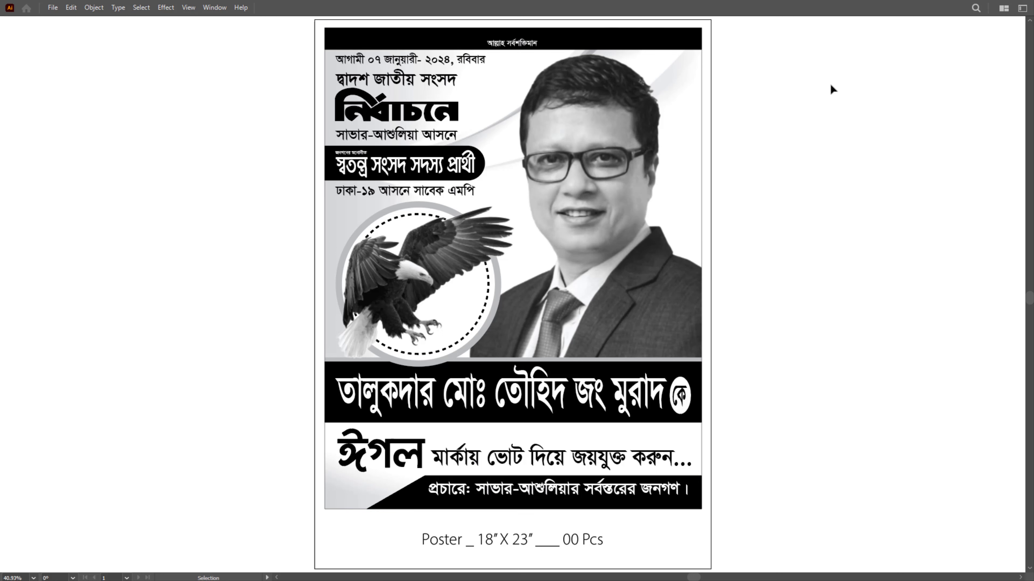